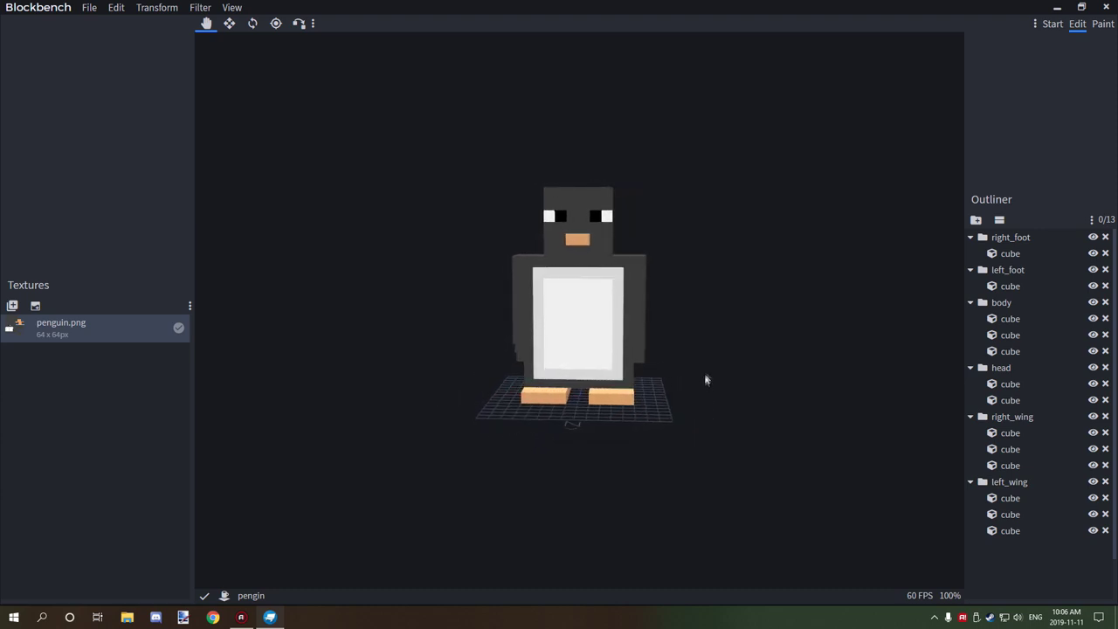
- Open Blockbench's File menu for the penguin model
click(91, 7)
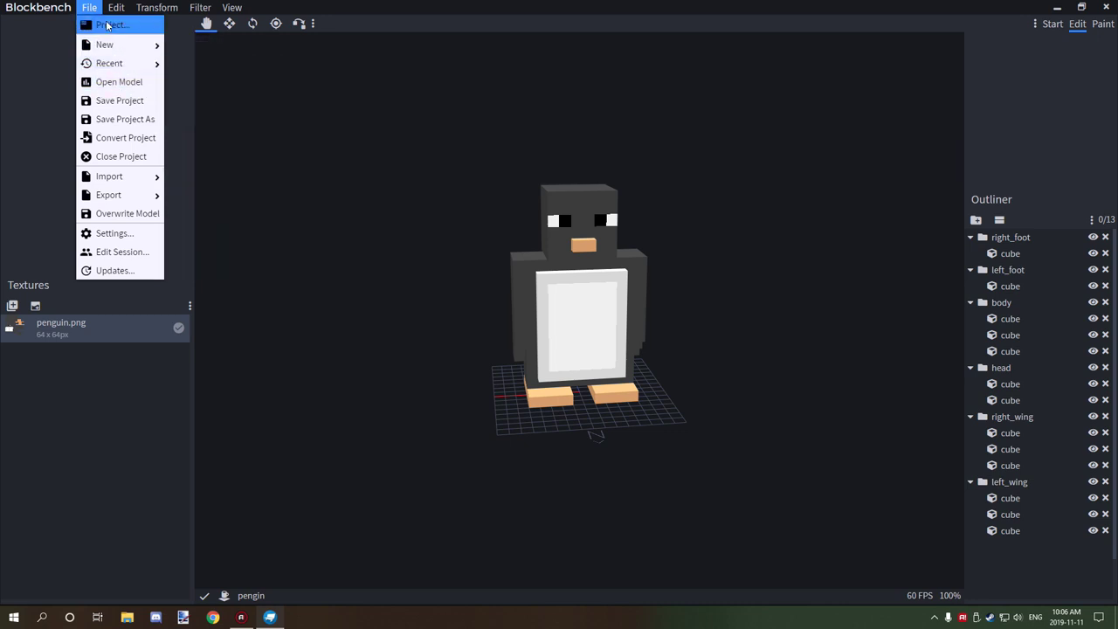
- Export the model as a Java Entity named pengin.java to the Desktop
mouse_move(110, 203)
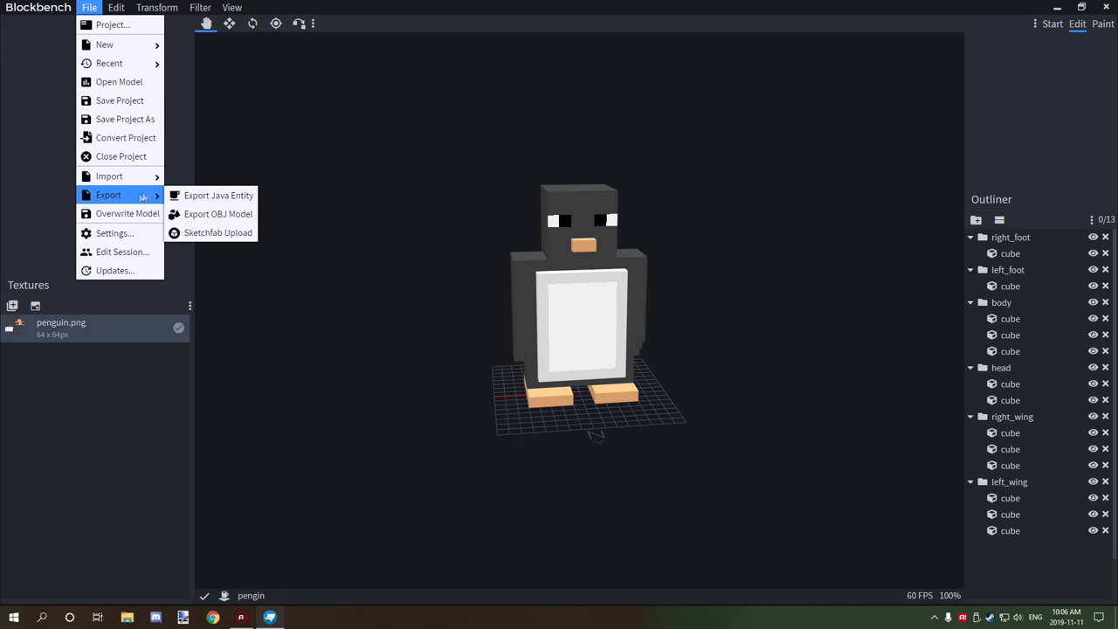
click(227, 197)
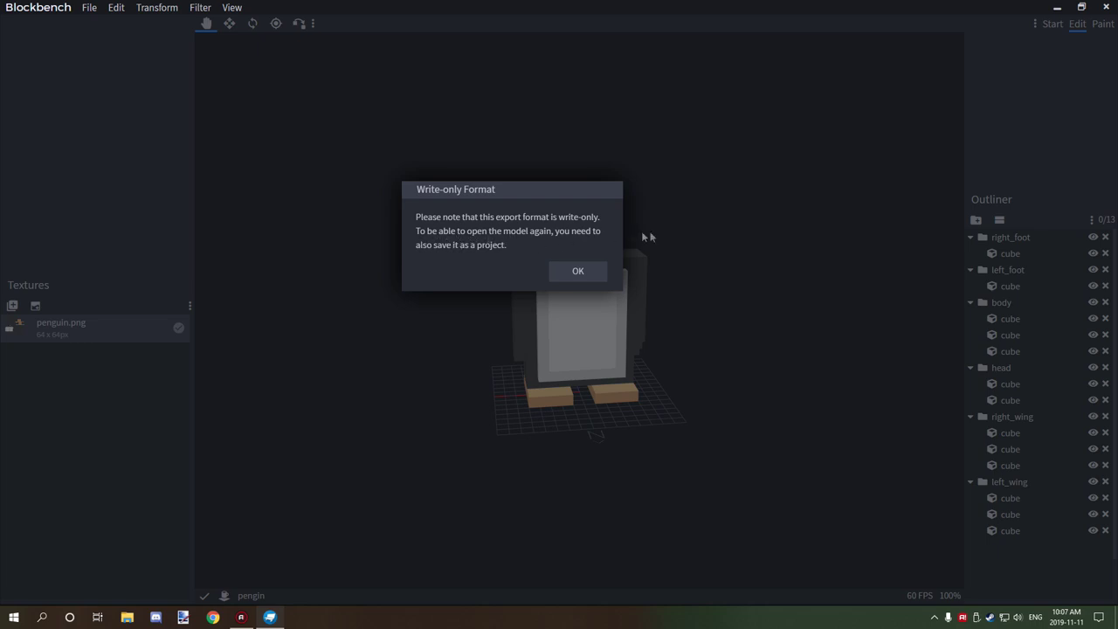
click(578, 271)
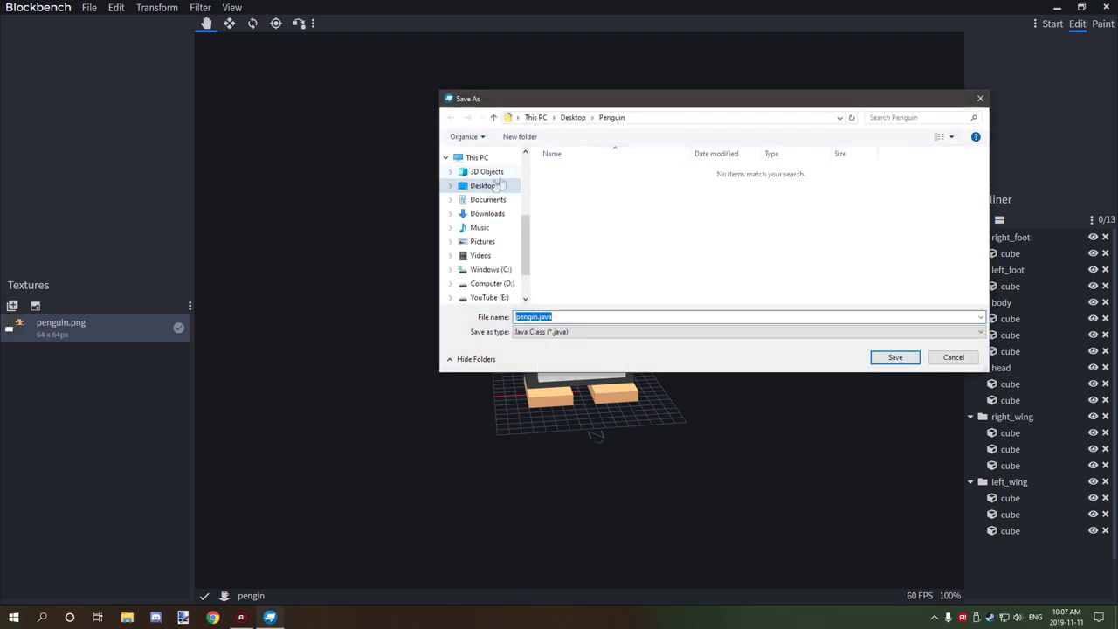
click(483, 186)
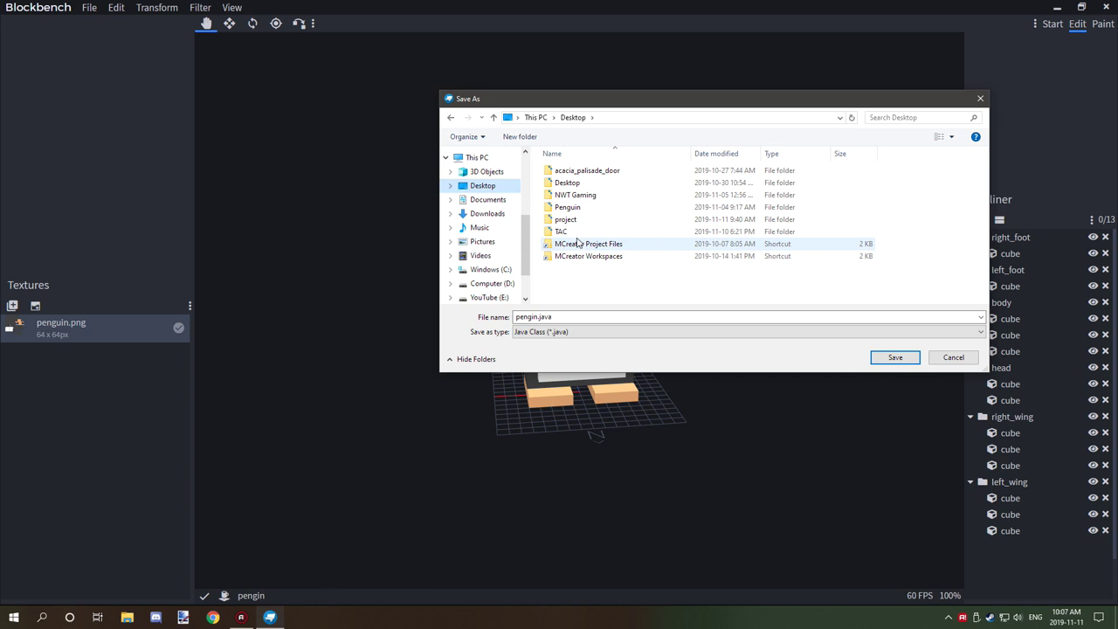
click(891, 359)
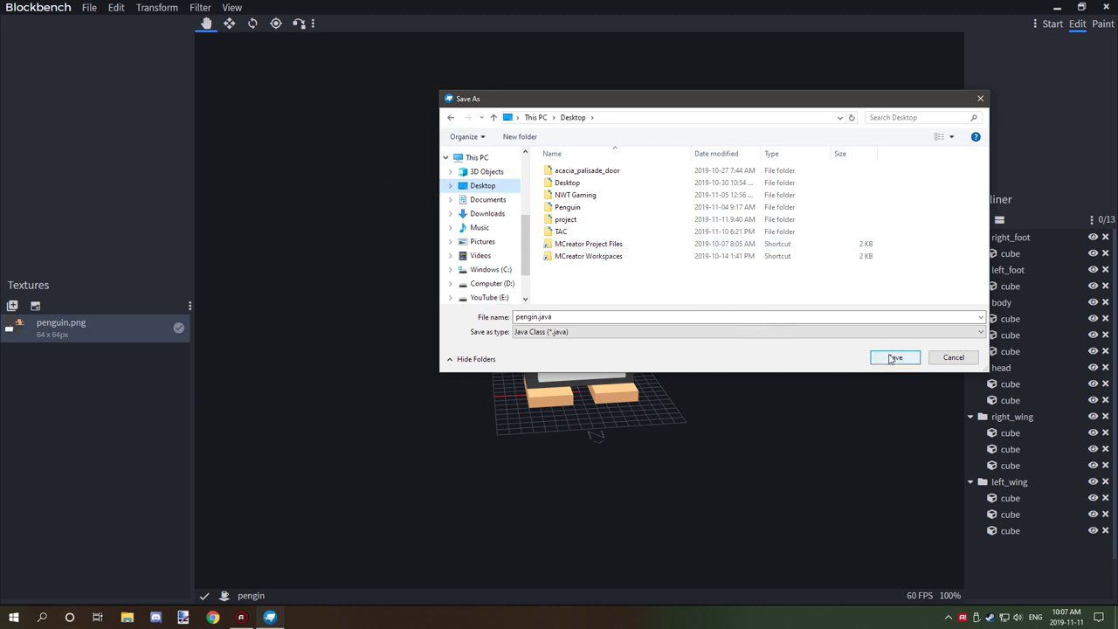
click(906, 359)
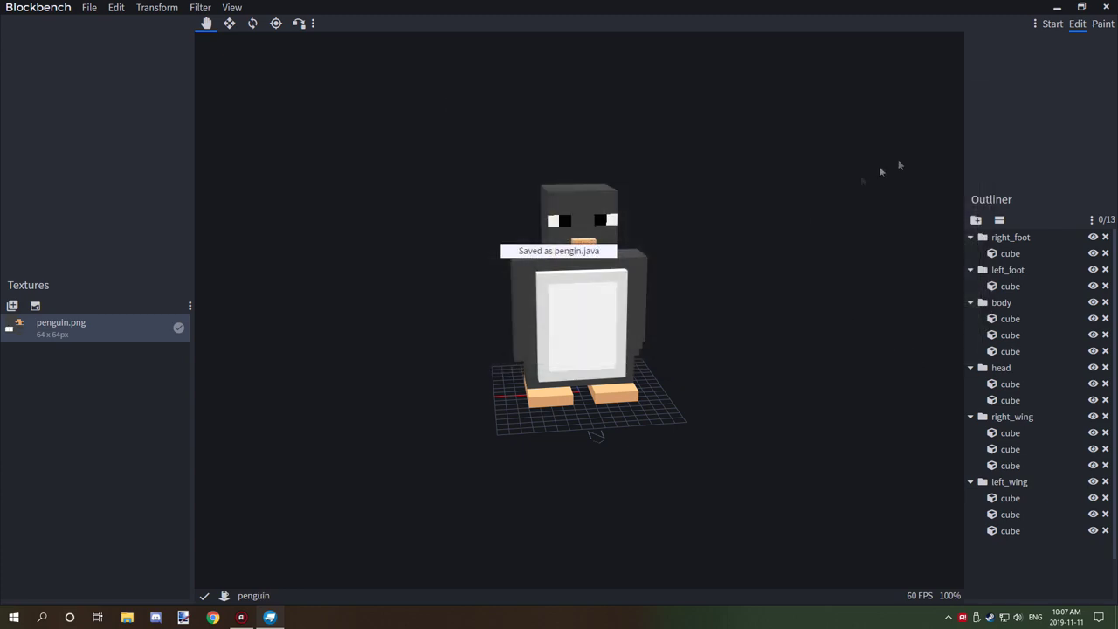
- Drag penguin.png out of the Penguin folder onto the desktop
double_click(843, 11)
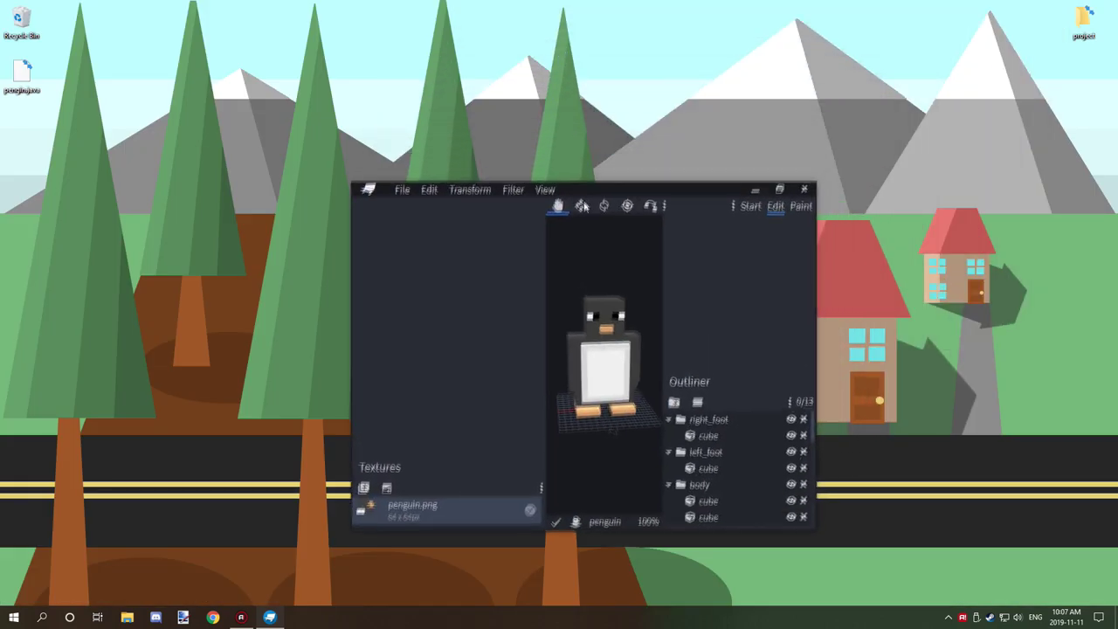
drag(582, 205, 724, 206)
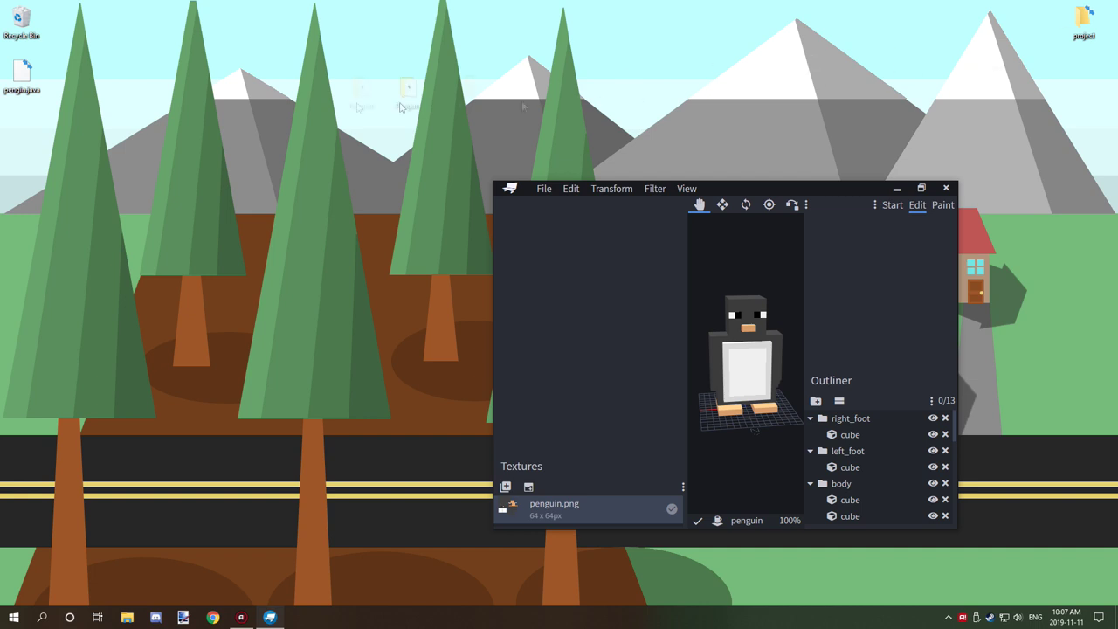
double_click(80, 85)
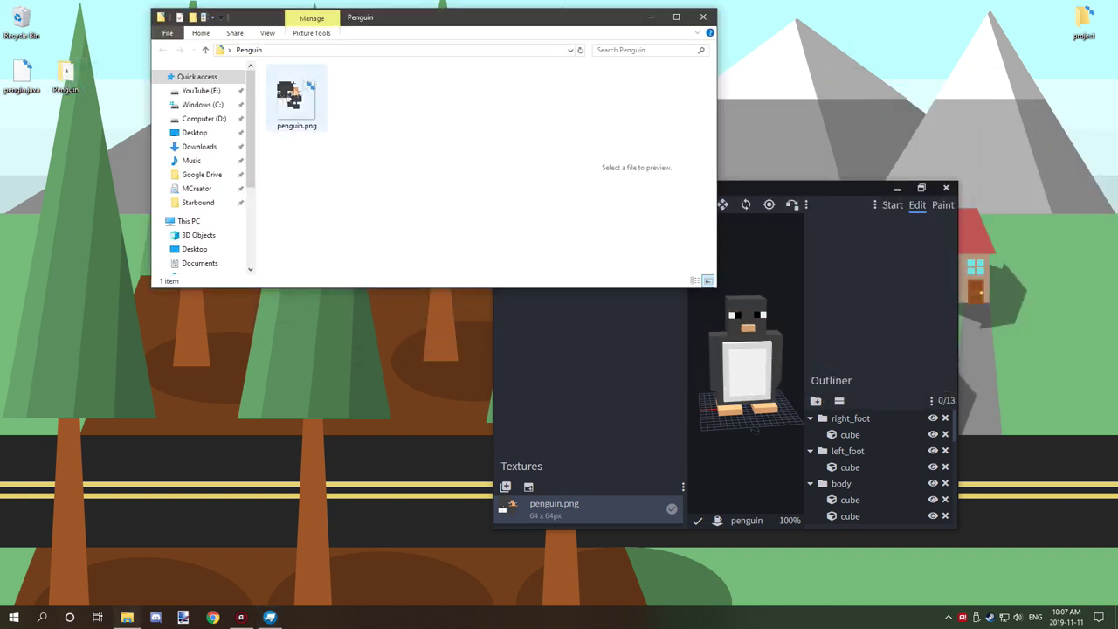
click(297, 98)
drag(13, 159, 14, 157)
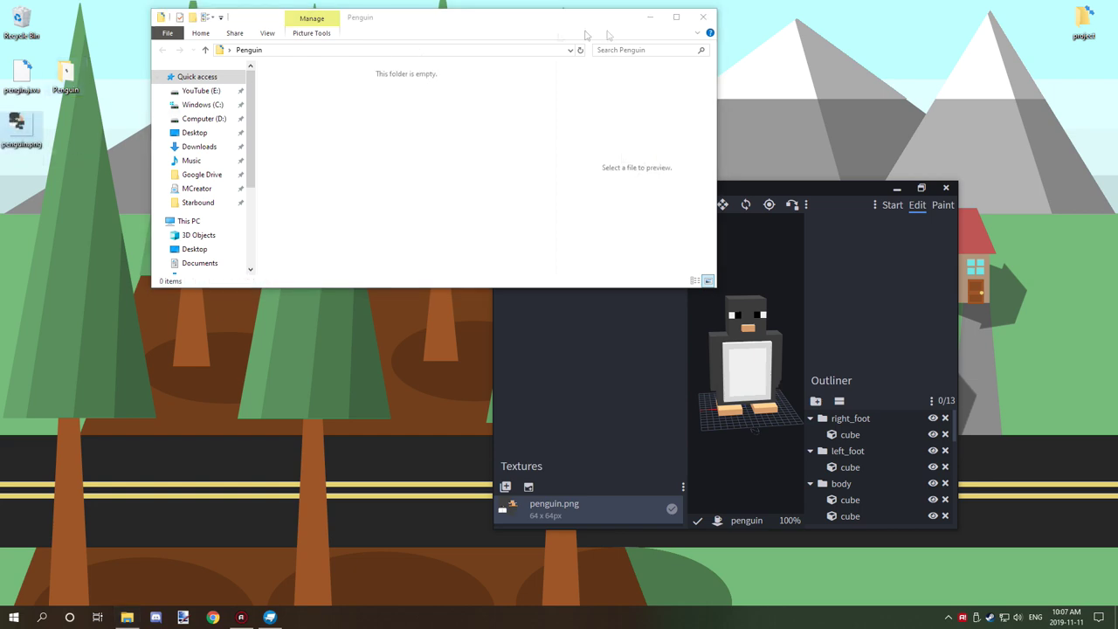
- Close the Penguin folder window and Blockbench, leaving the Desktop visible
click(703, 17)
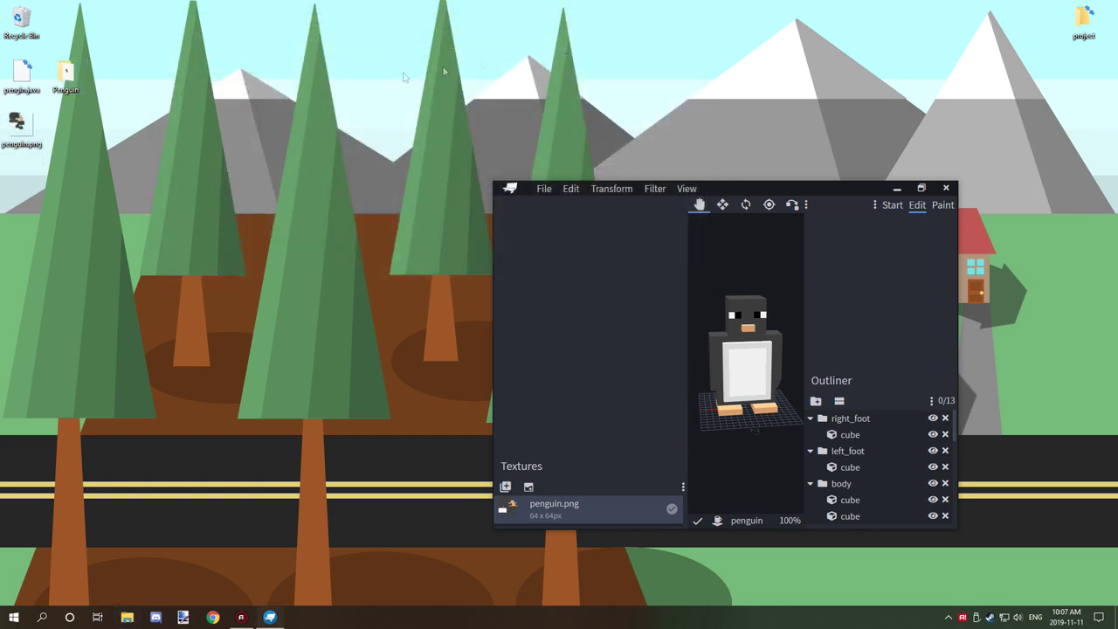
click(945, 188)
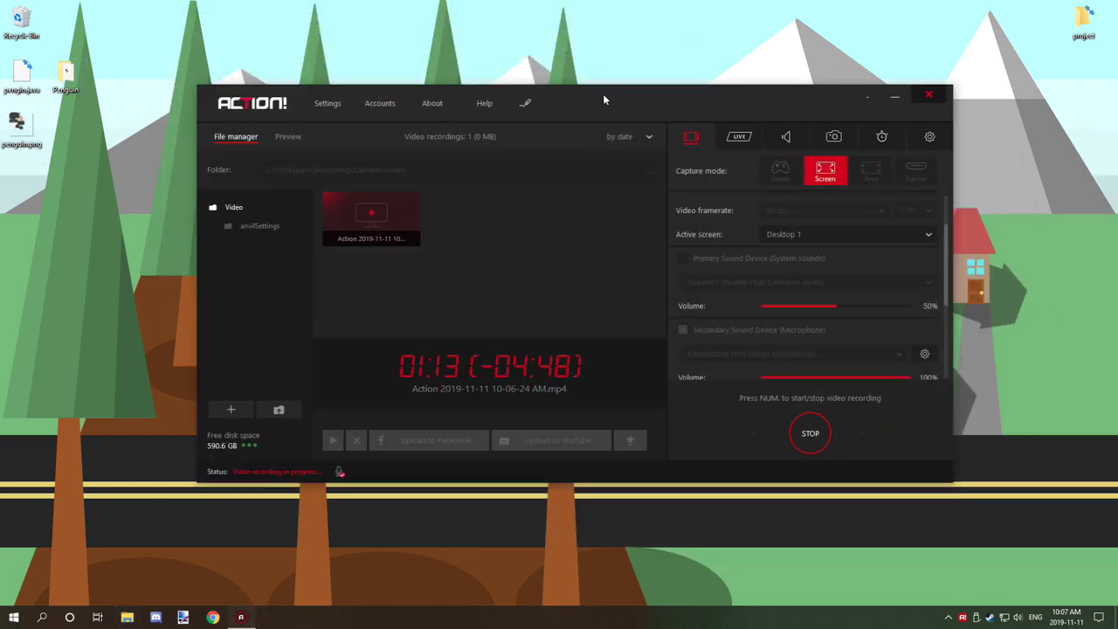
mouse_move(602, 93)
mouse_down()
mouse_move(617, 93)
mouse_move(609, 100)
mouse_up()
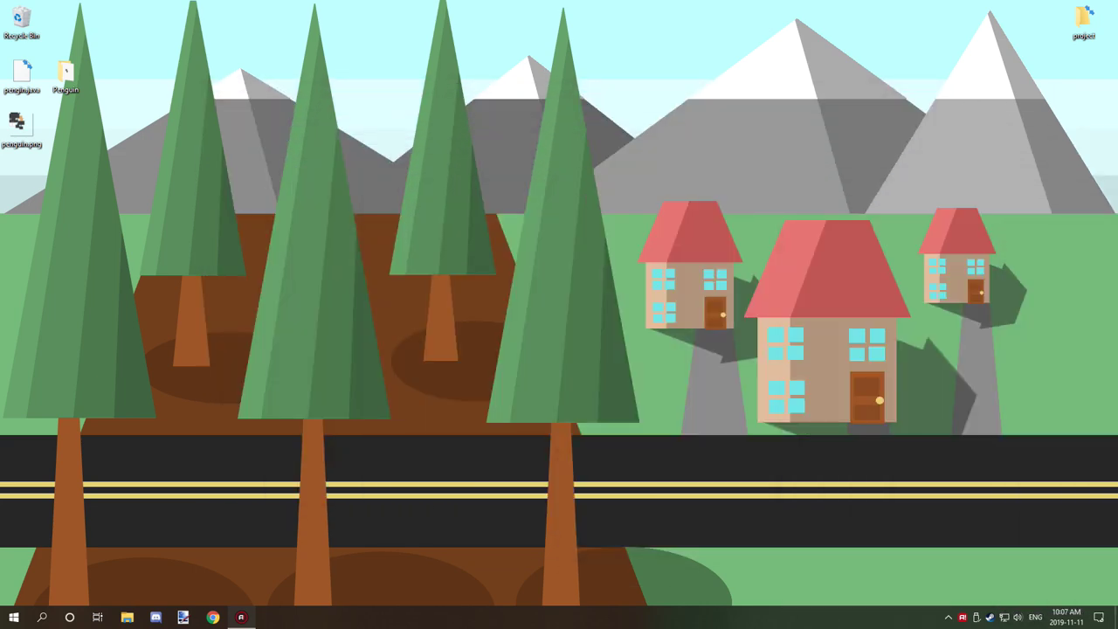
- Create a new MCreator workspace named Penguin (mod ID penguin, Minecraft 1.12.2)
click(14, 618)
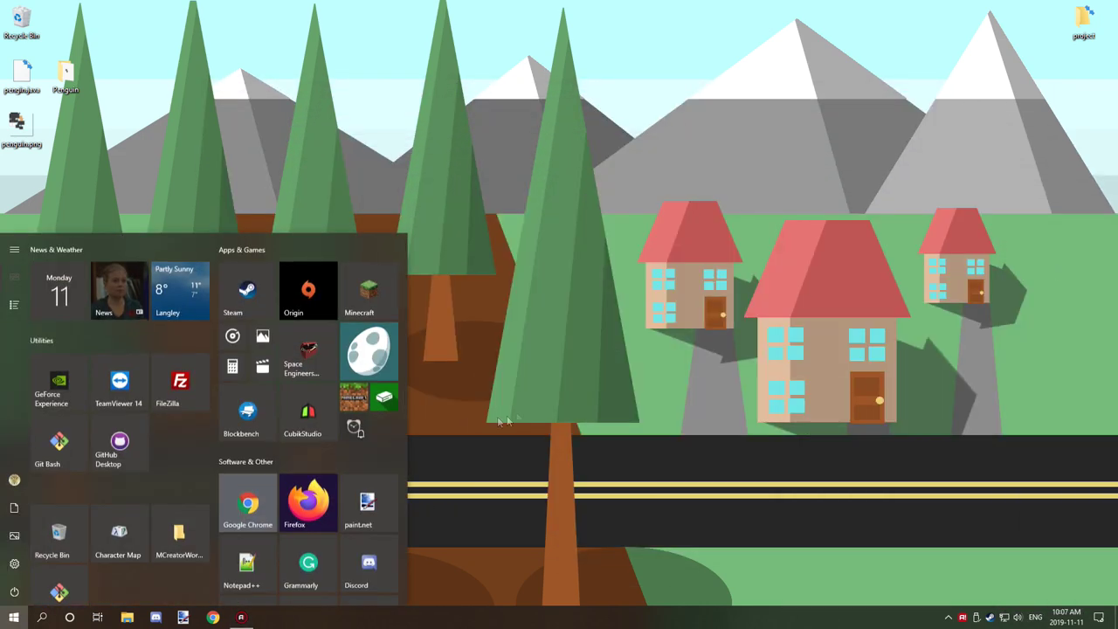
click(850, 308)
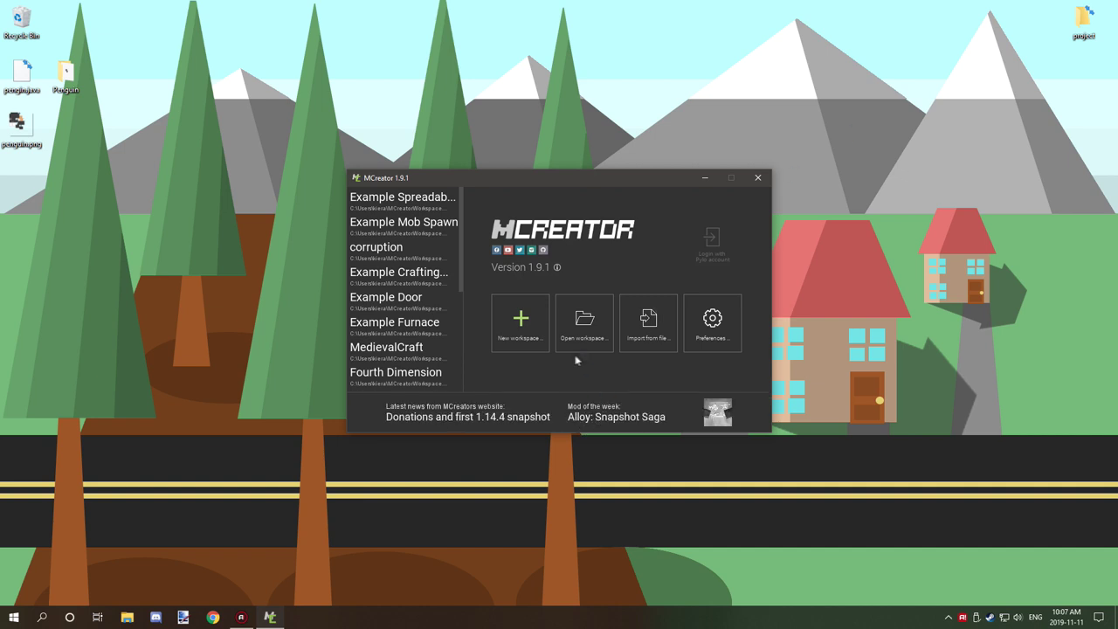
scroll(455, 202, down, 6)
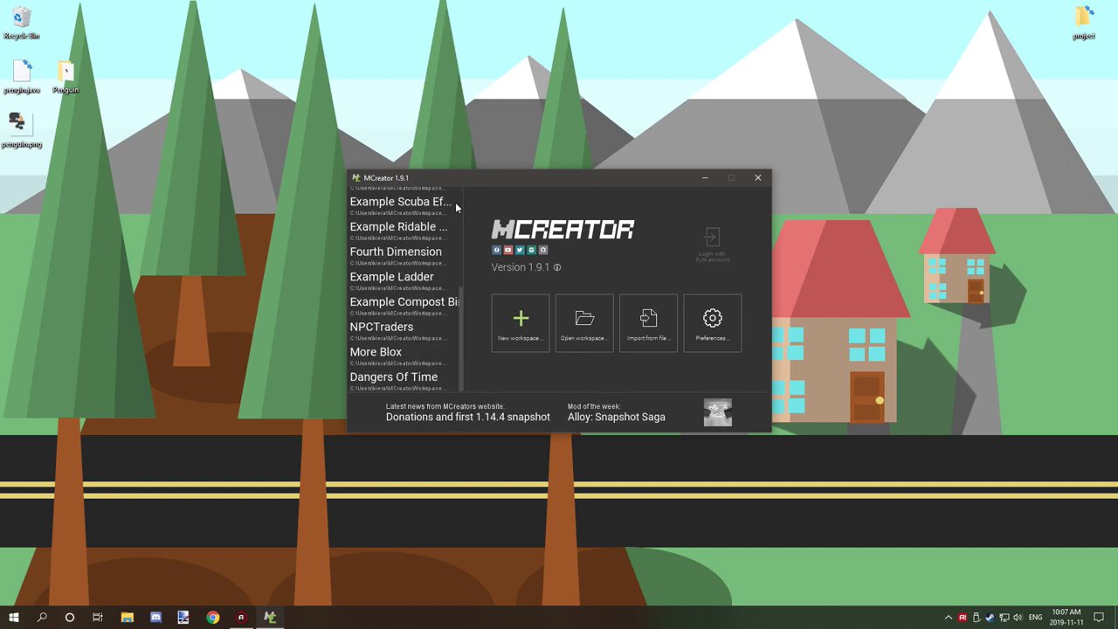
scroll(455, 202, up, 6)
click(521, 317)
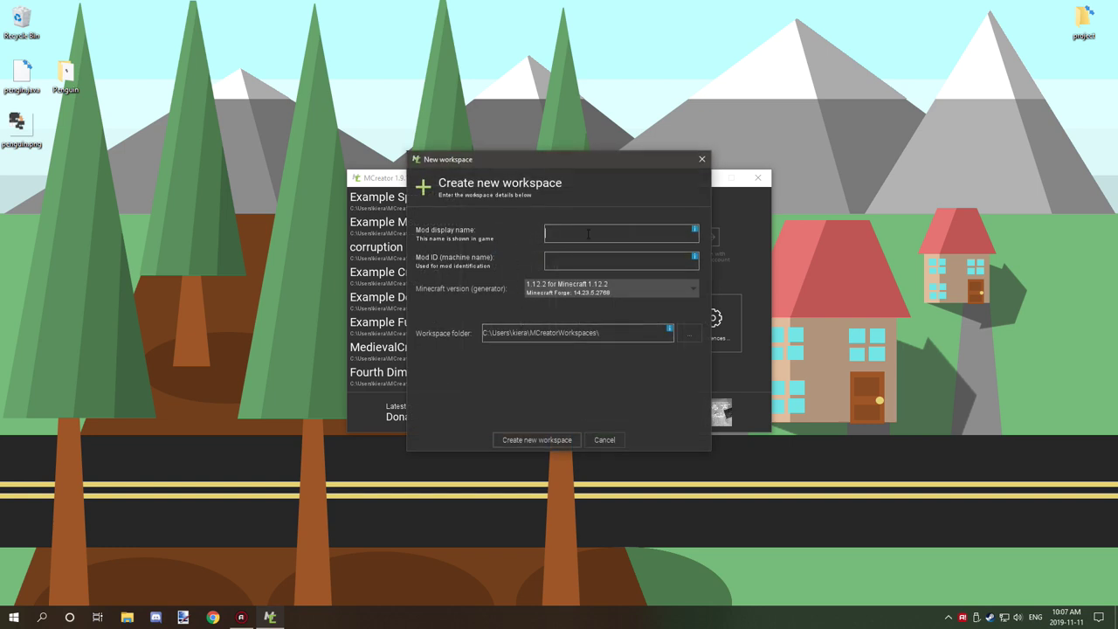
text(Pr)
click(553, 440)
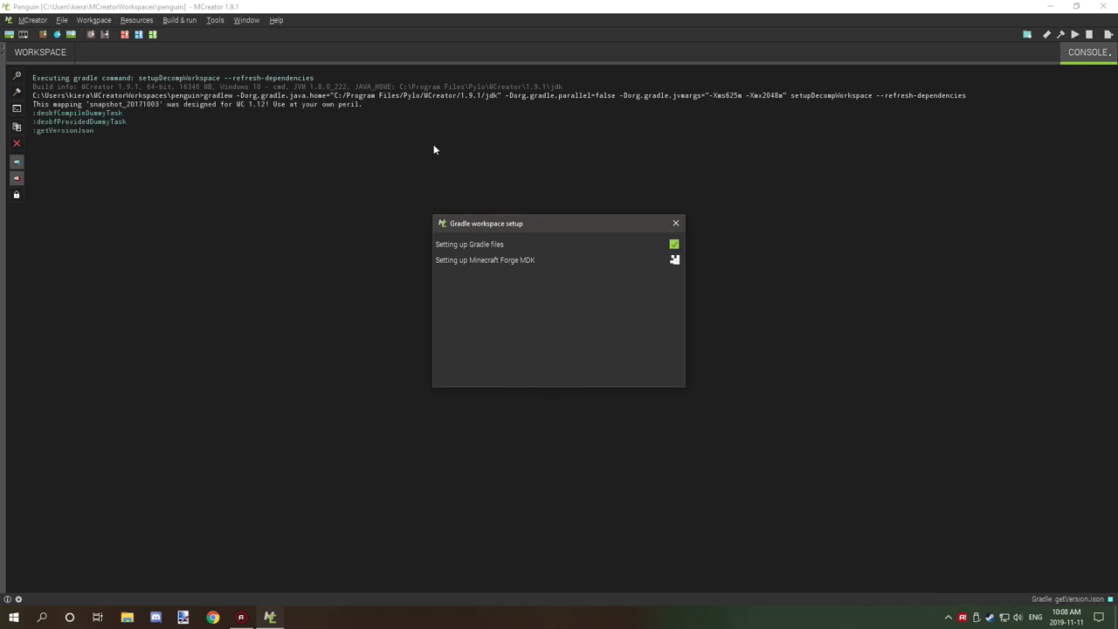
- Import Desktop/penguin.png into the workspace as a mob/GUI texture
click(560, 338)
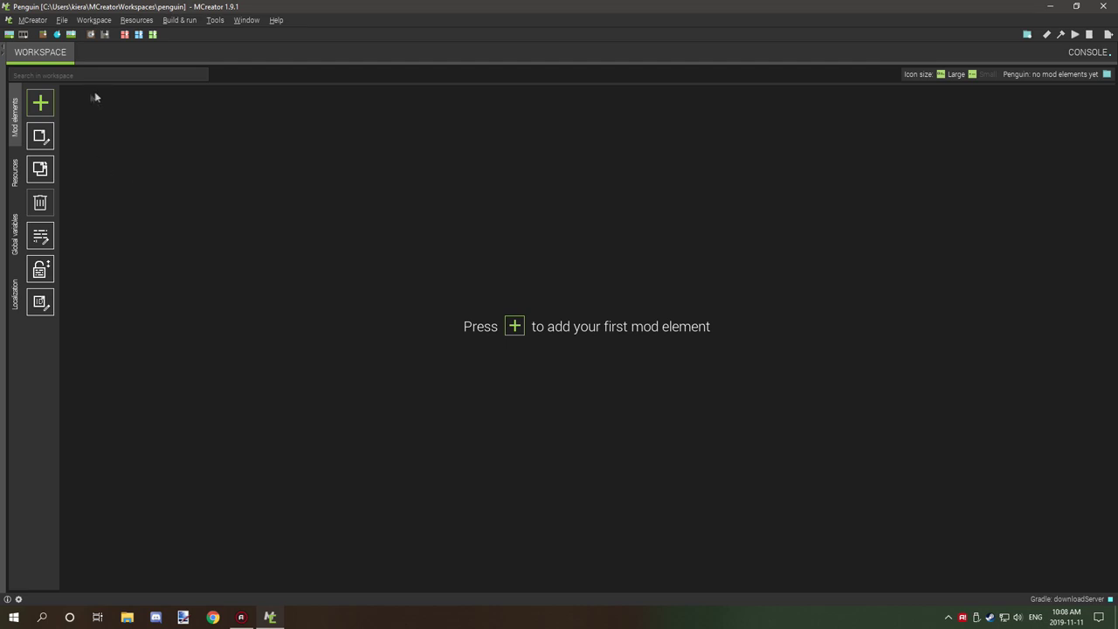
click(15, 162)
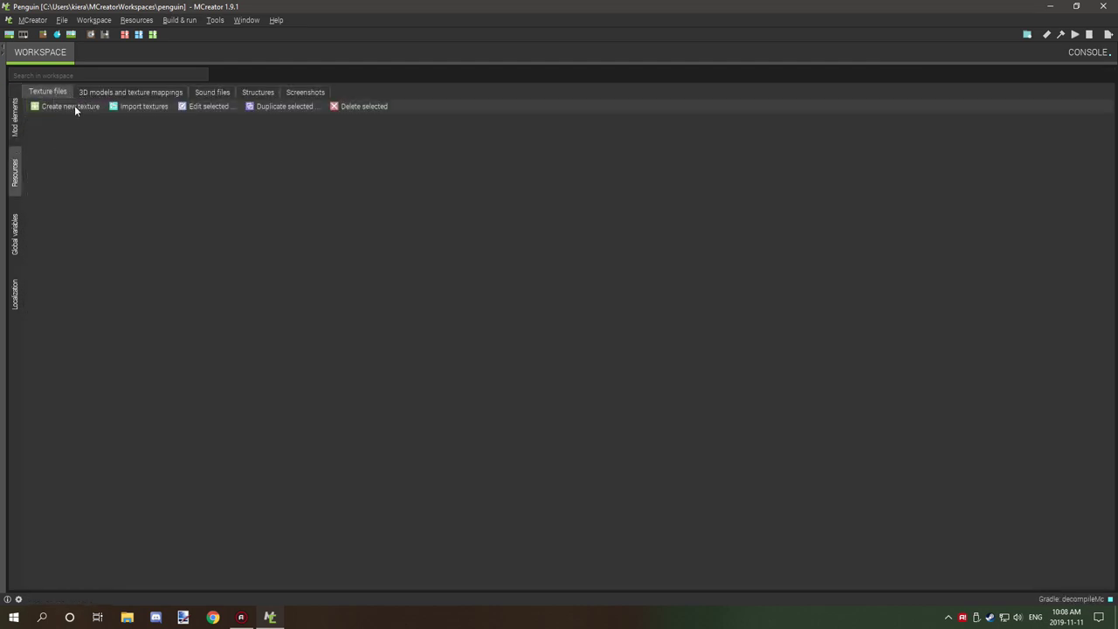
click(157, 105)
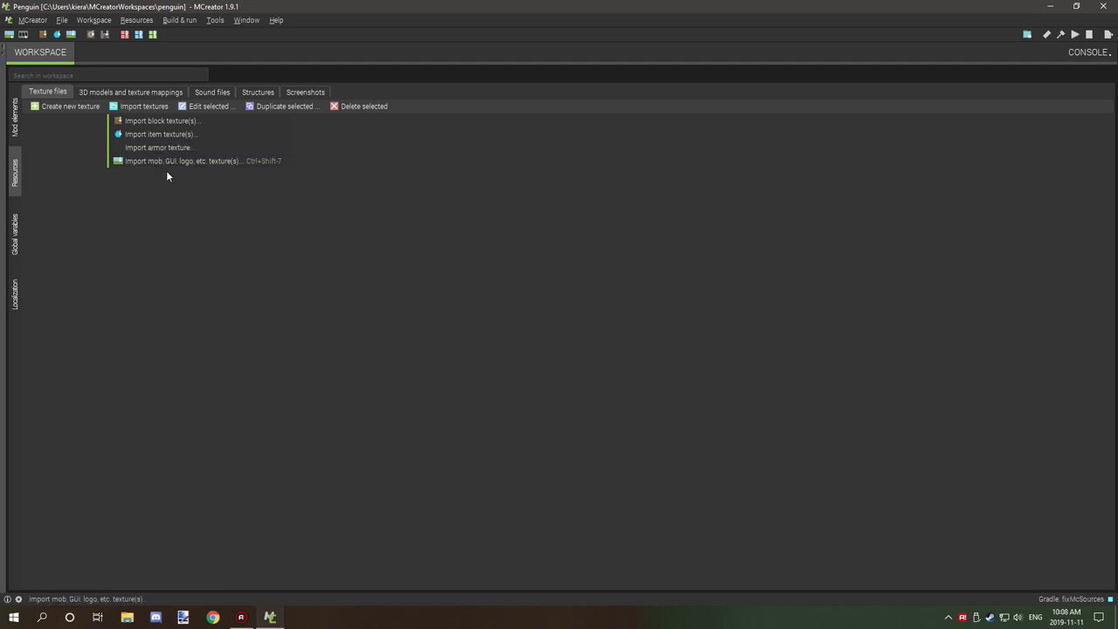
click(217, 163)
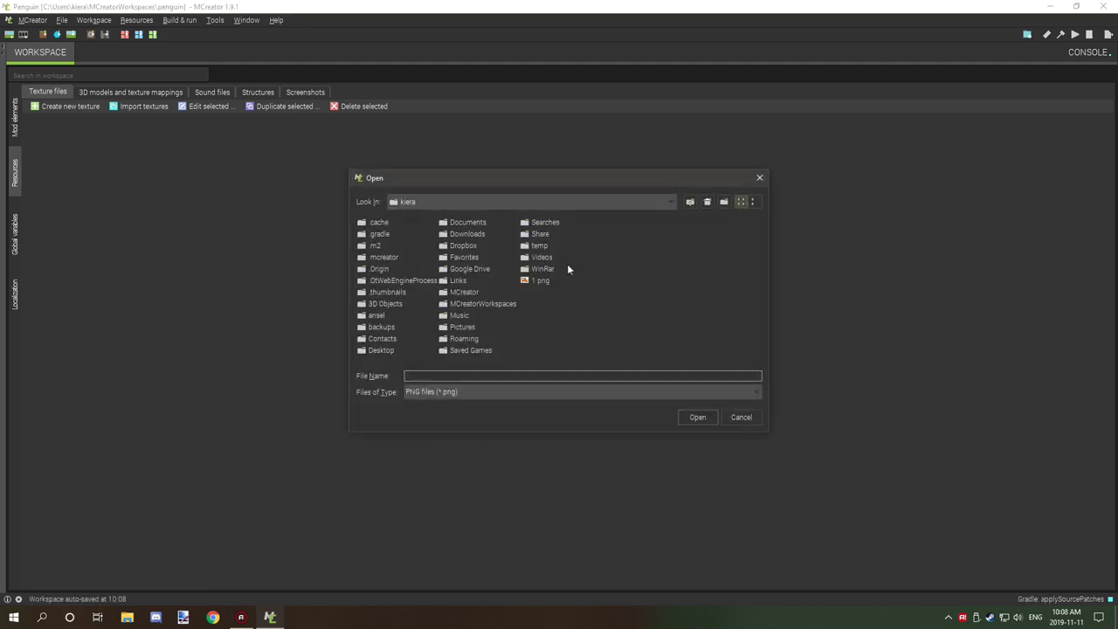
click(693, 202)
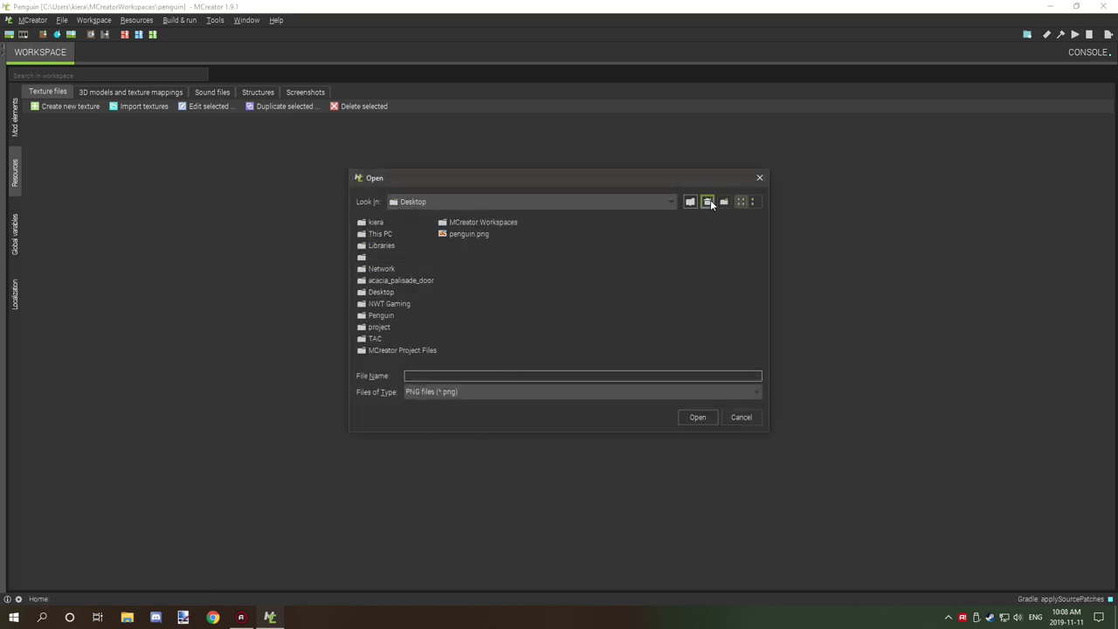
click(466, 234)
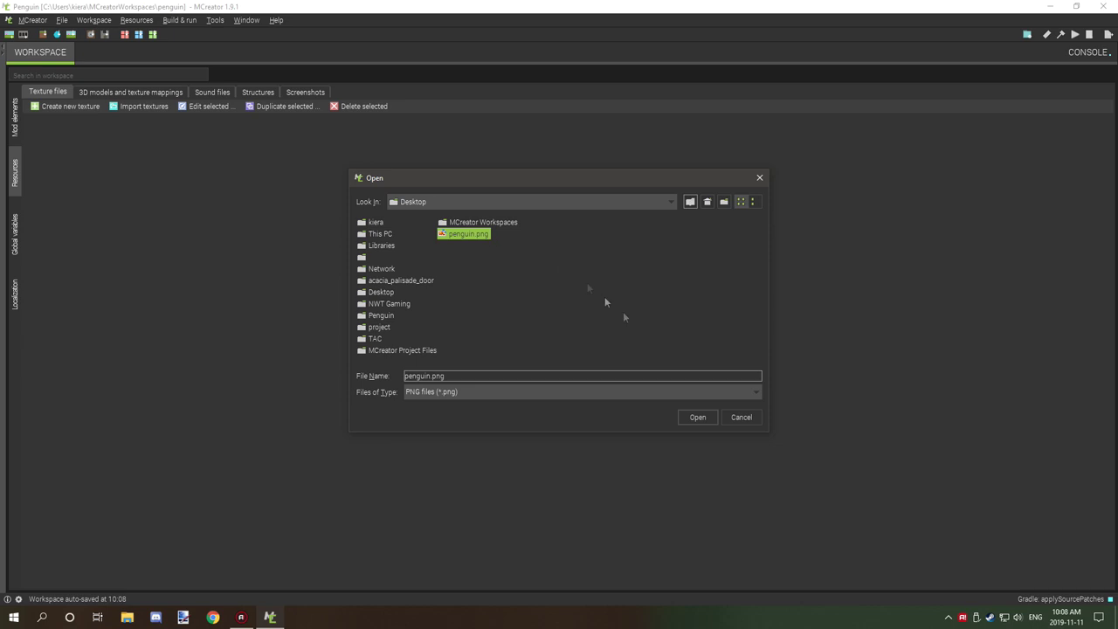
click(704, 417)
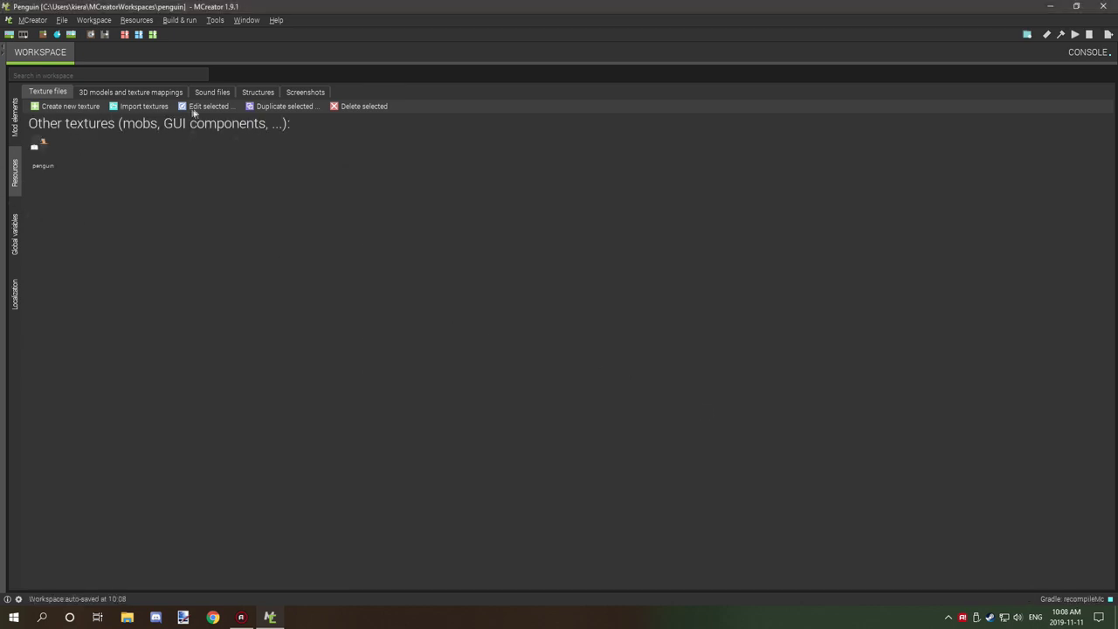
- Import pengin.java from the Desktop as a Java entity model
click(156, 95)
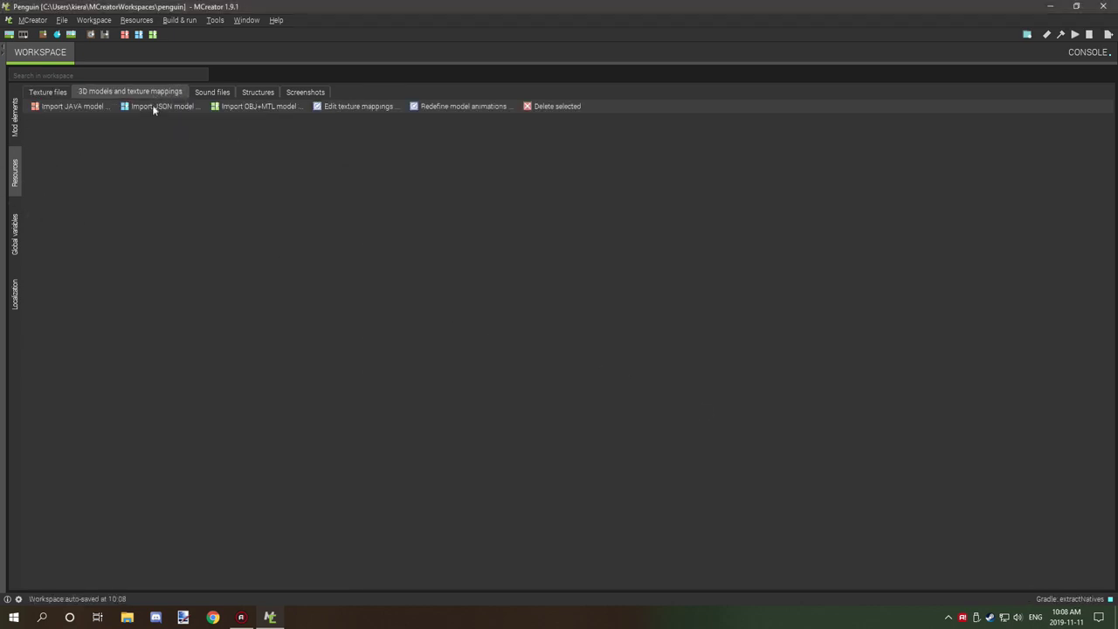
click(63, 105)
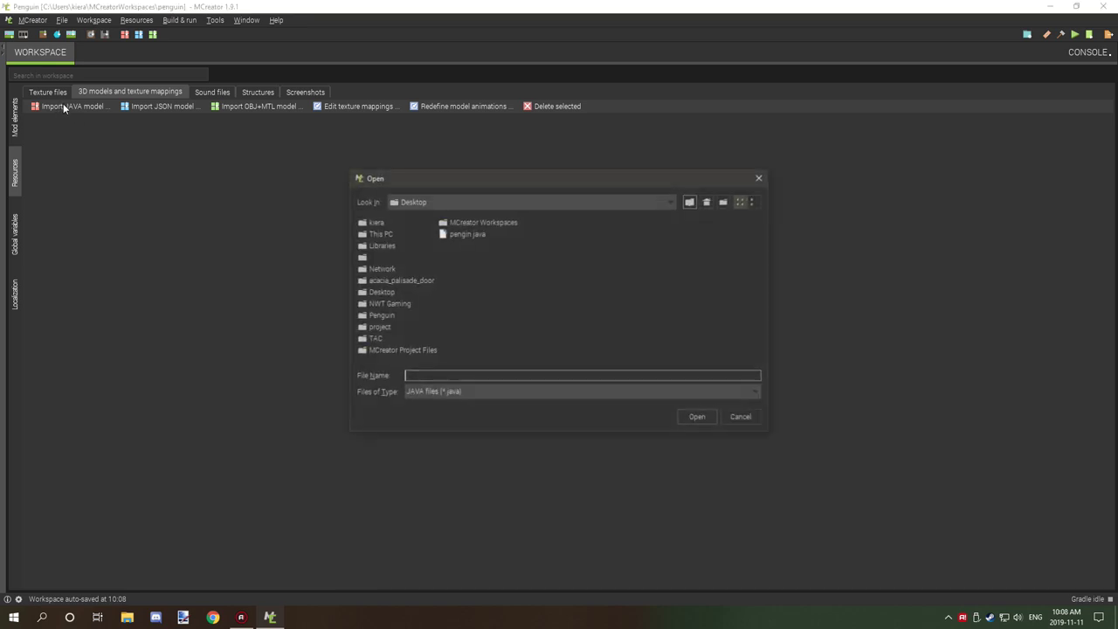
click(467, 235)
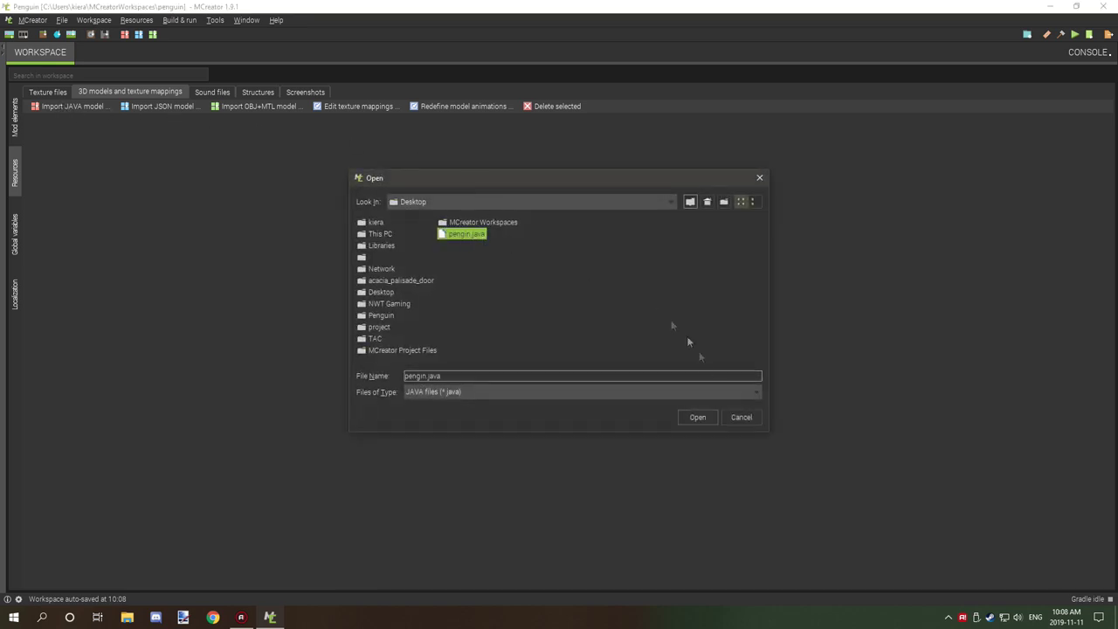
click(709, 417)
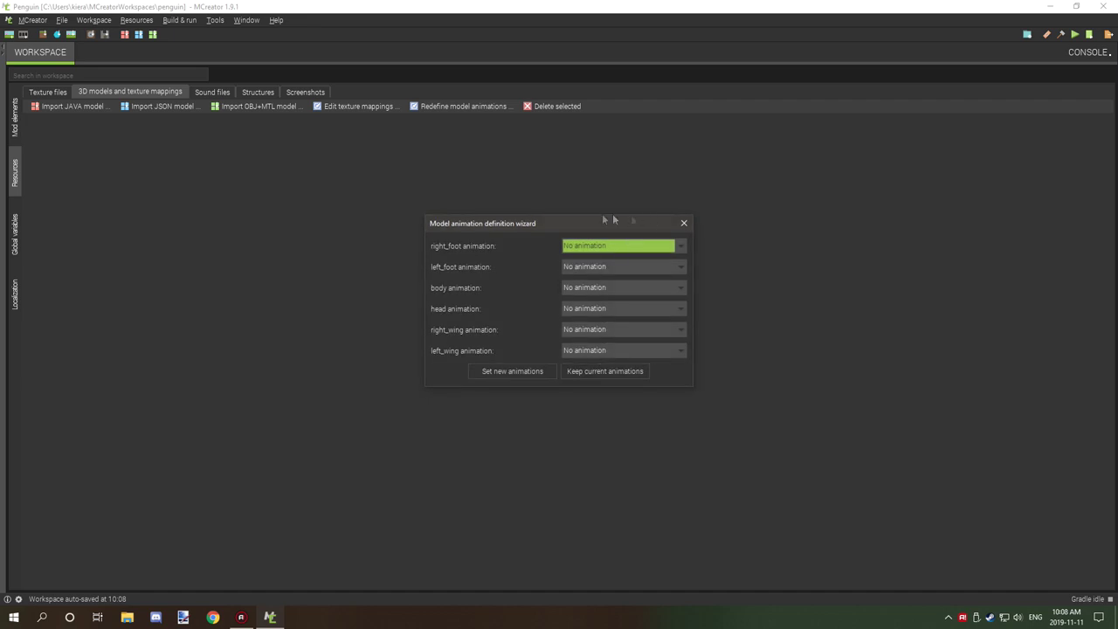
- Set the model's head animation to Head movement animation
drag(529, 229, 494, 224)
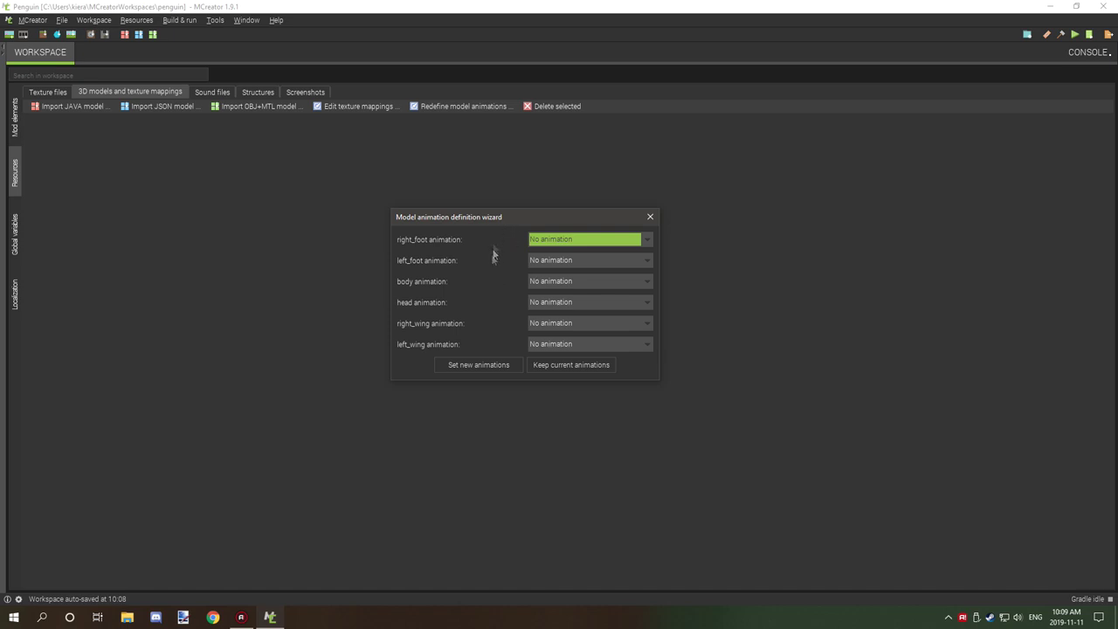
click(549, 302)
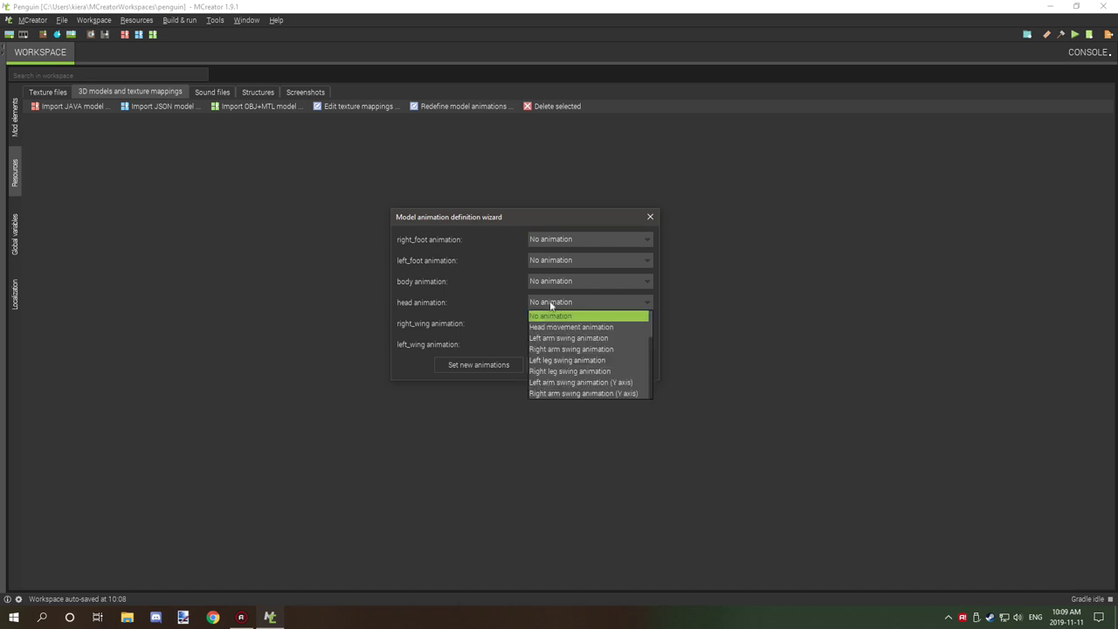
click(588, 327)
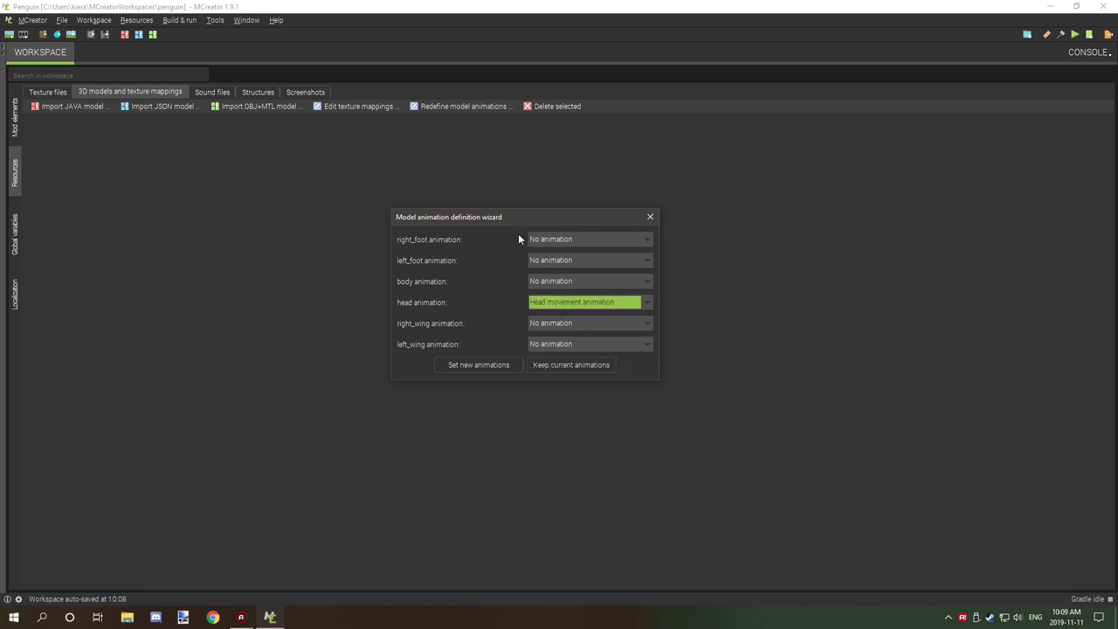
- Give right_foot Right leg swing and left_foot Left leg swing animations
click(563, 241)
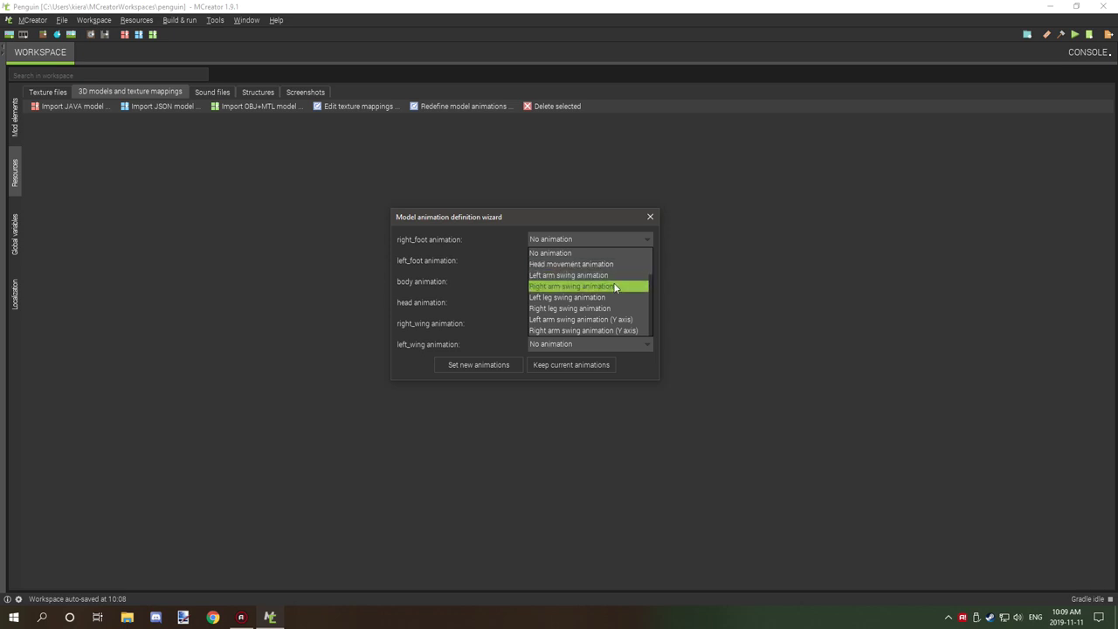
scroll(614, 287, down, 2)
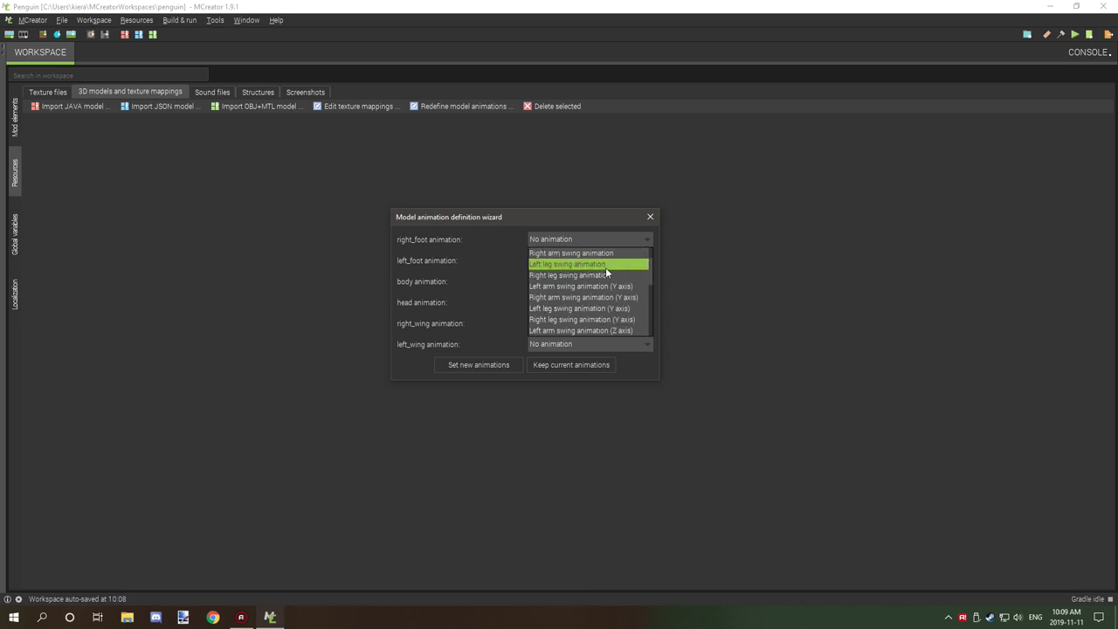
click(616, 275)
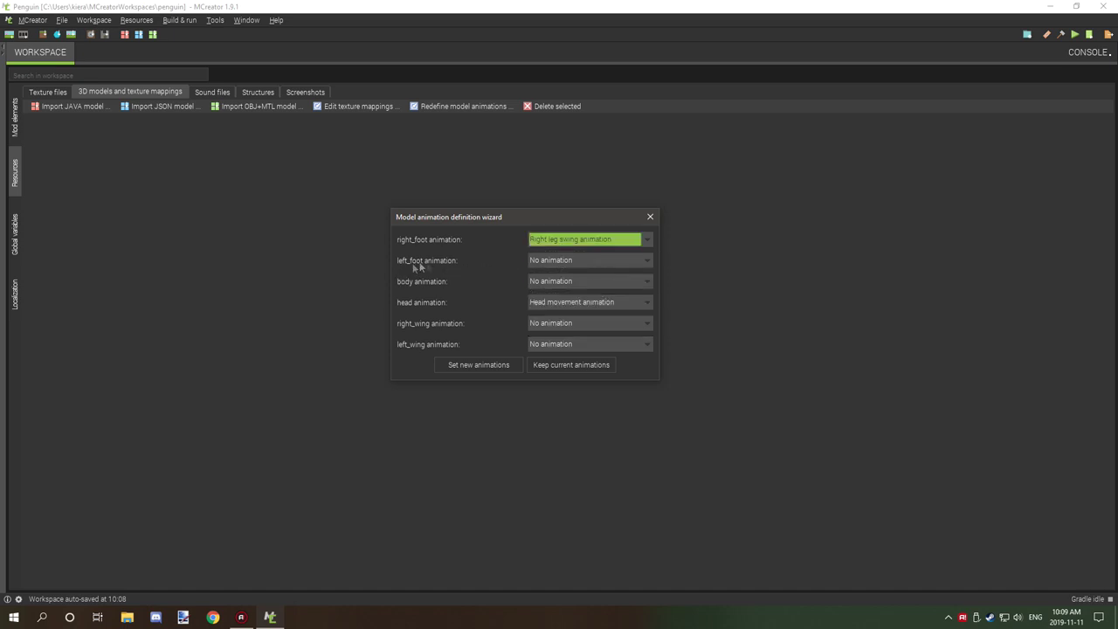
click(540, 262)
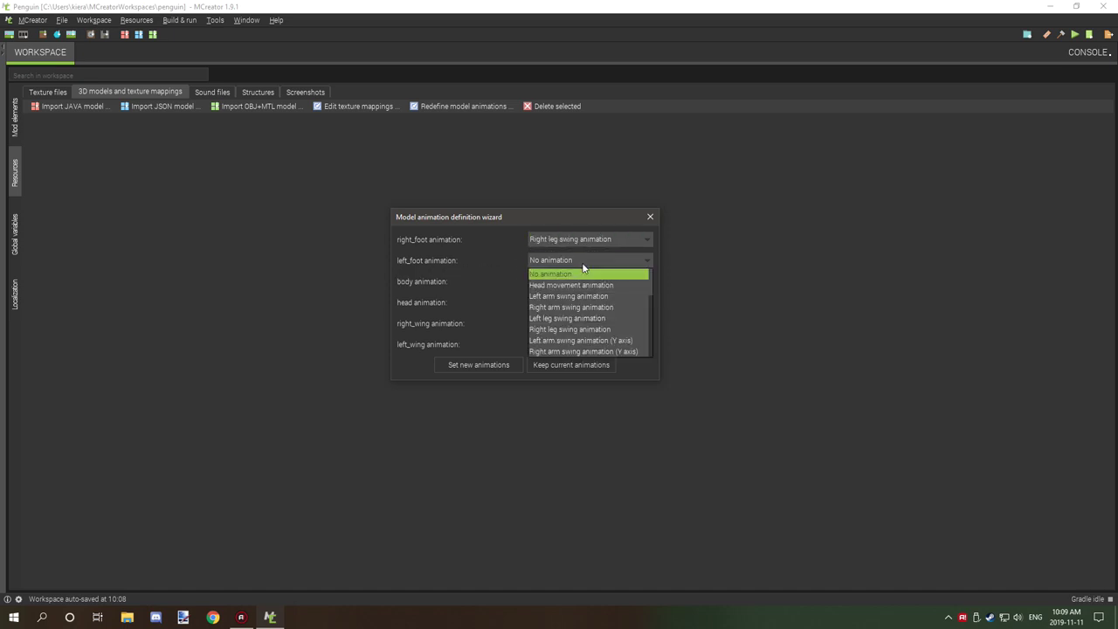
click(588, 318)
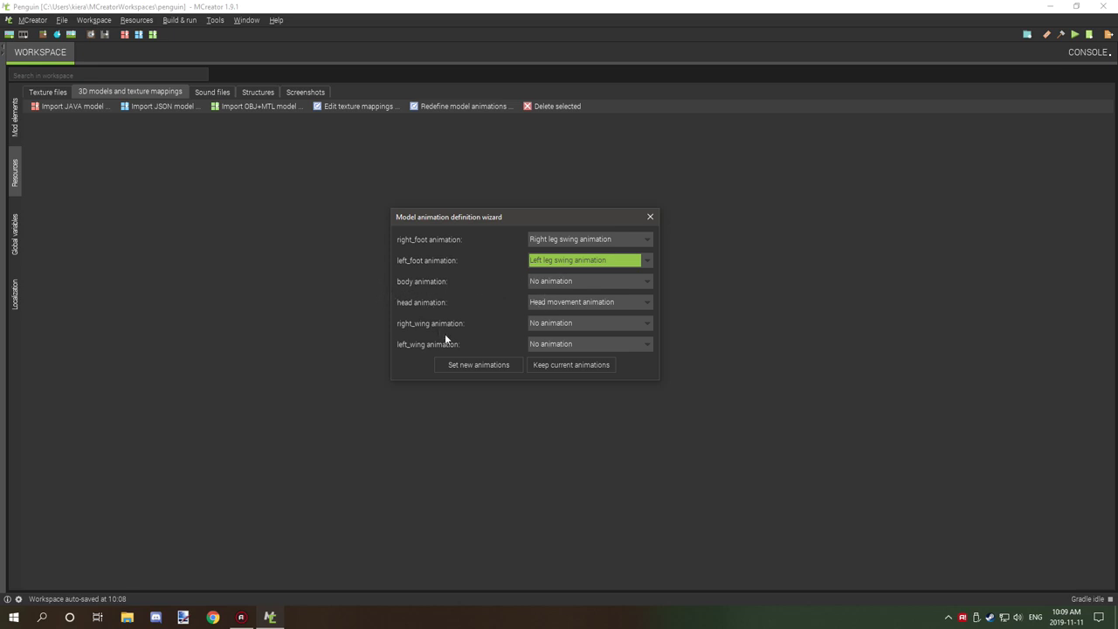
- Set right_wing to Right arm swing animation (Z axis)
click(560, 329)
scroll(599, 353, down, 3)
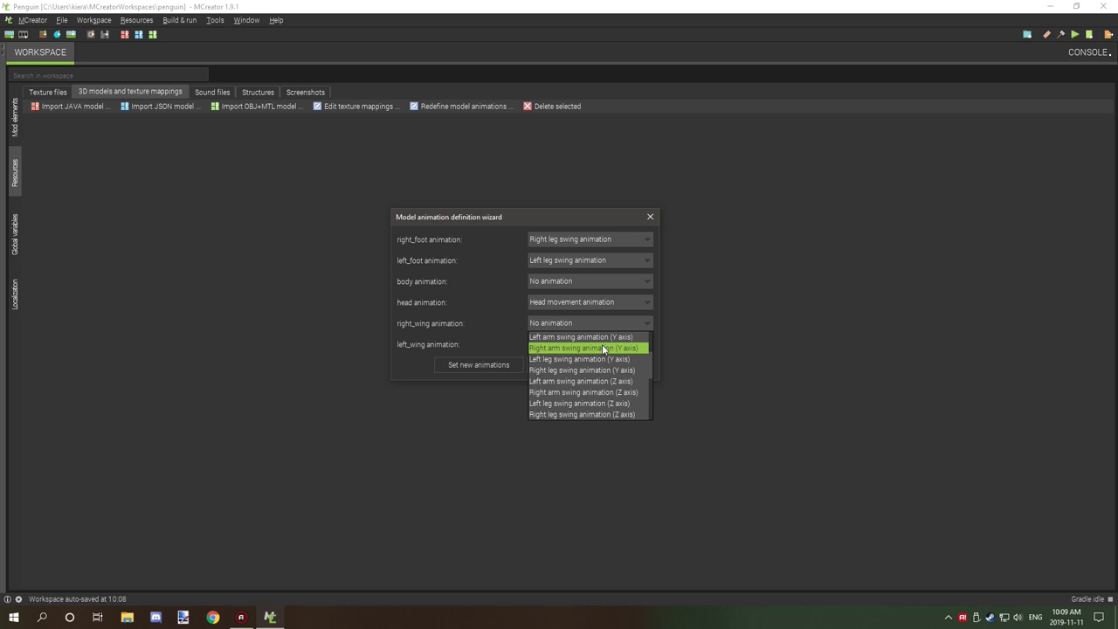
scroll(602, 348, up, 2)
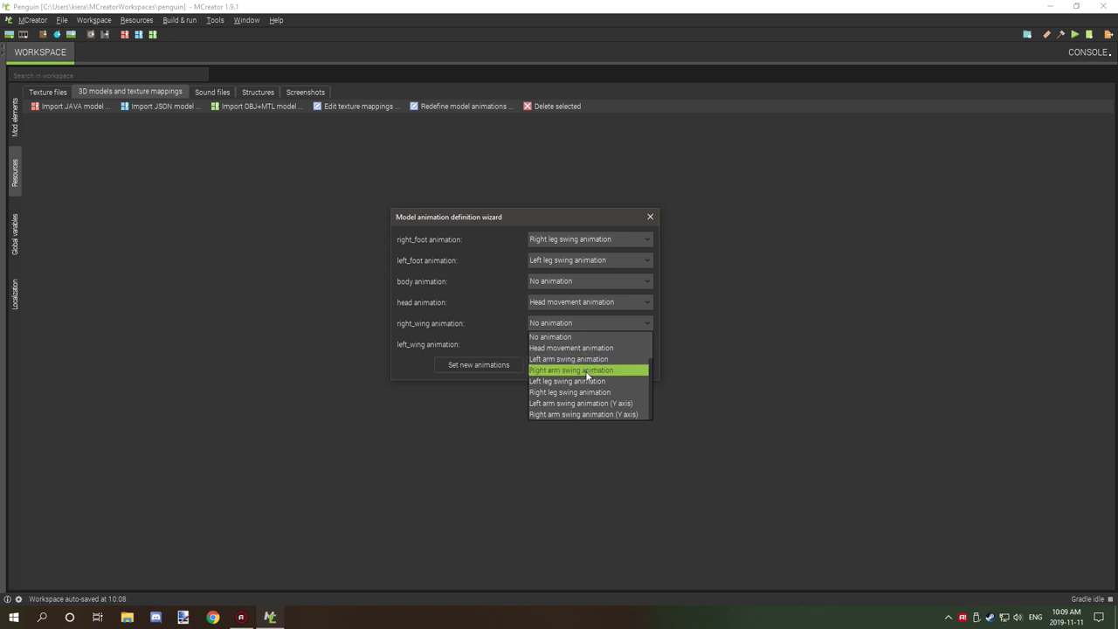
scroll(588, 360, down, 3)
scroll(588, 360, up, 2)
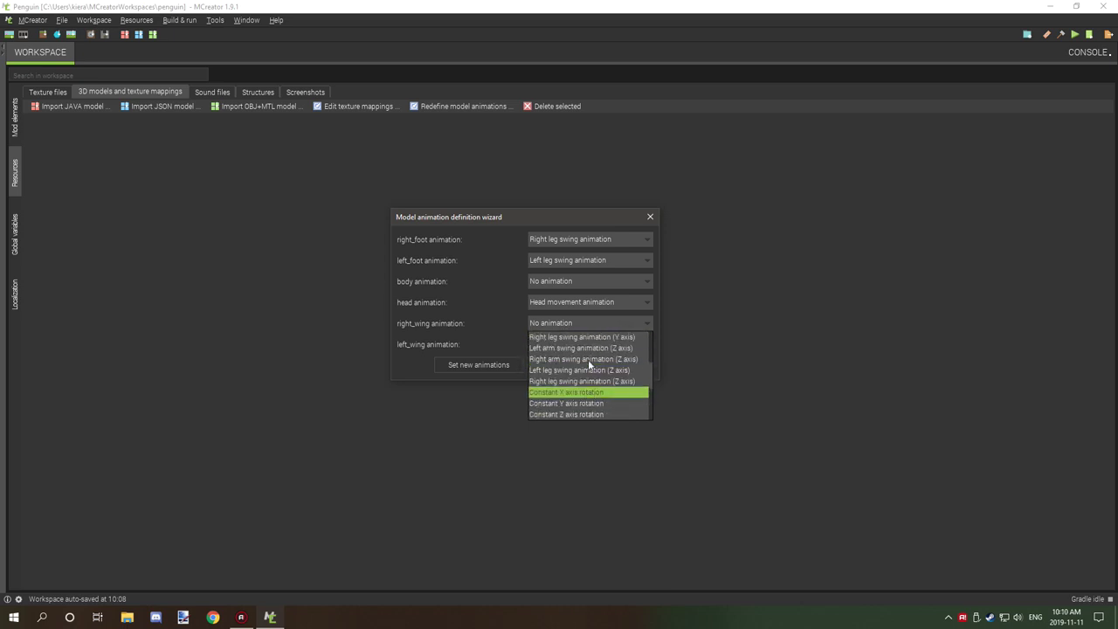
scroll(589, 363, down, 1)
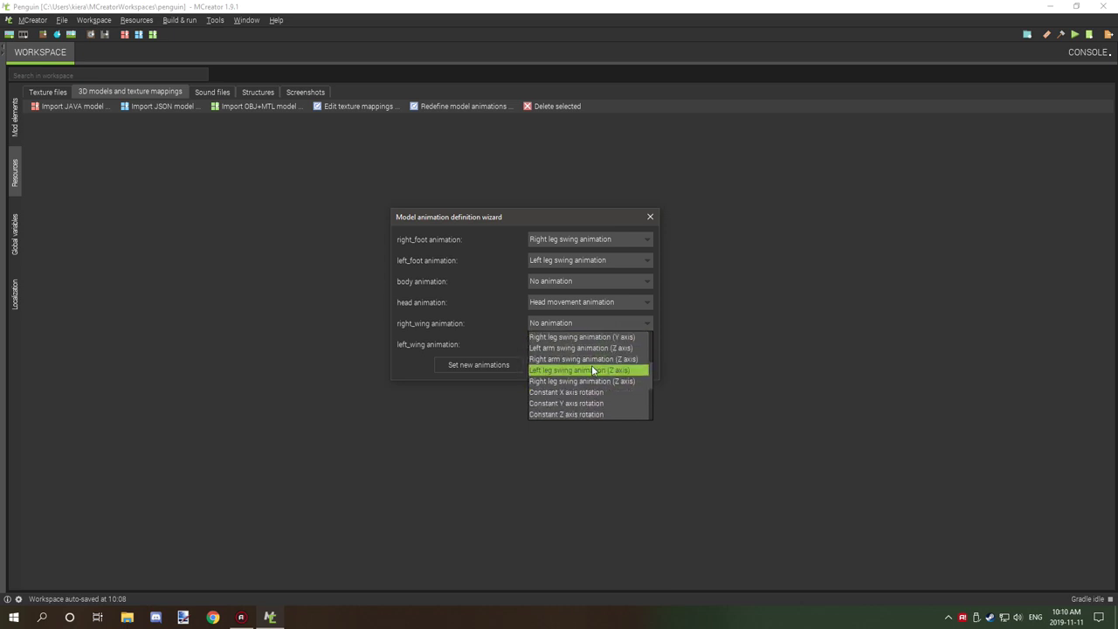
scroll(594, 366, down, 2)
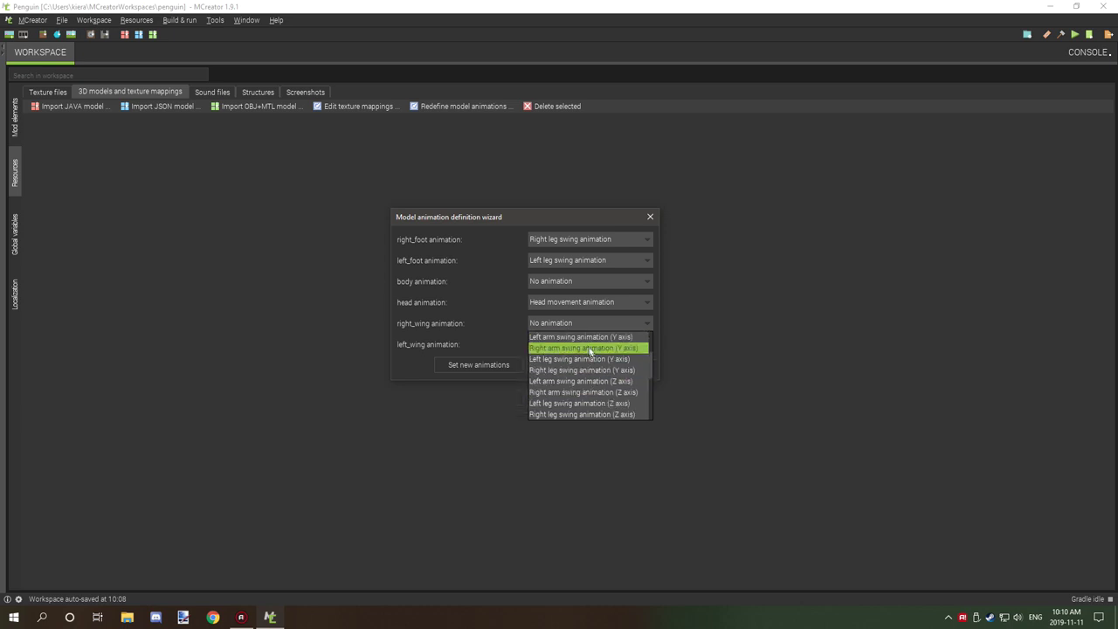
scroll(599, 365, up, 3)
scroll(611, 351, up, 1)
scroll(619, 354, down, 2)
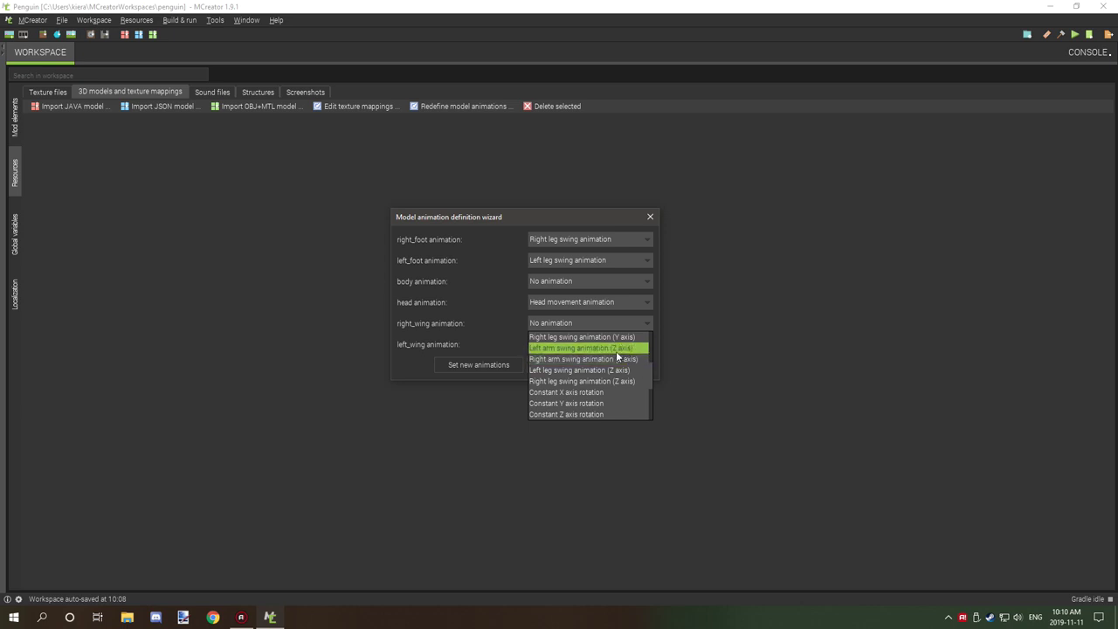
click(613, 349)
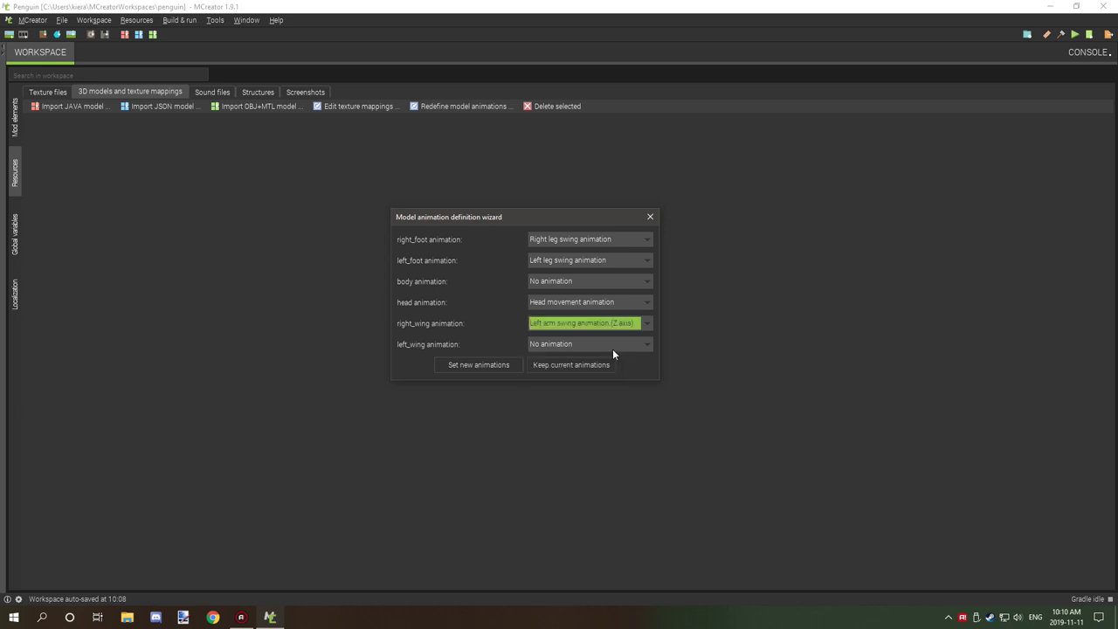
click(601, 325)
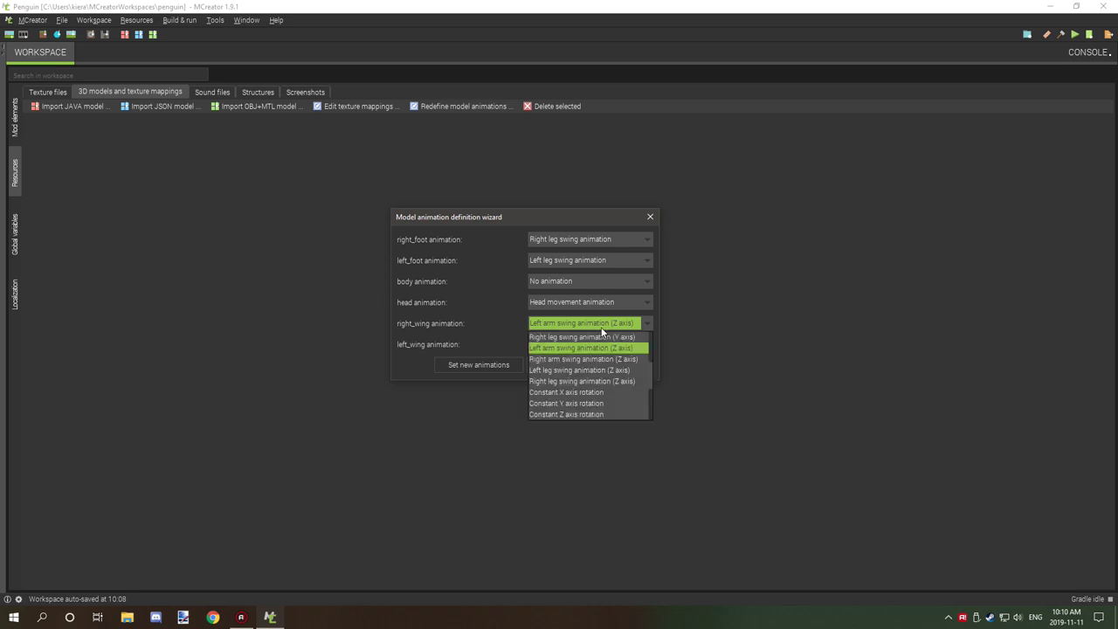
click(616, 381)
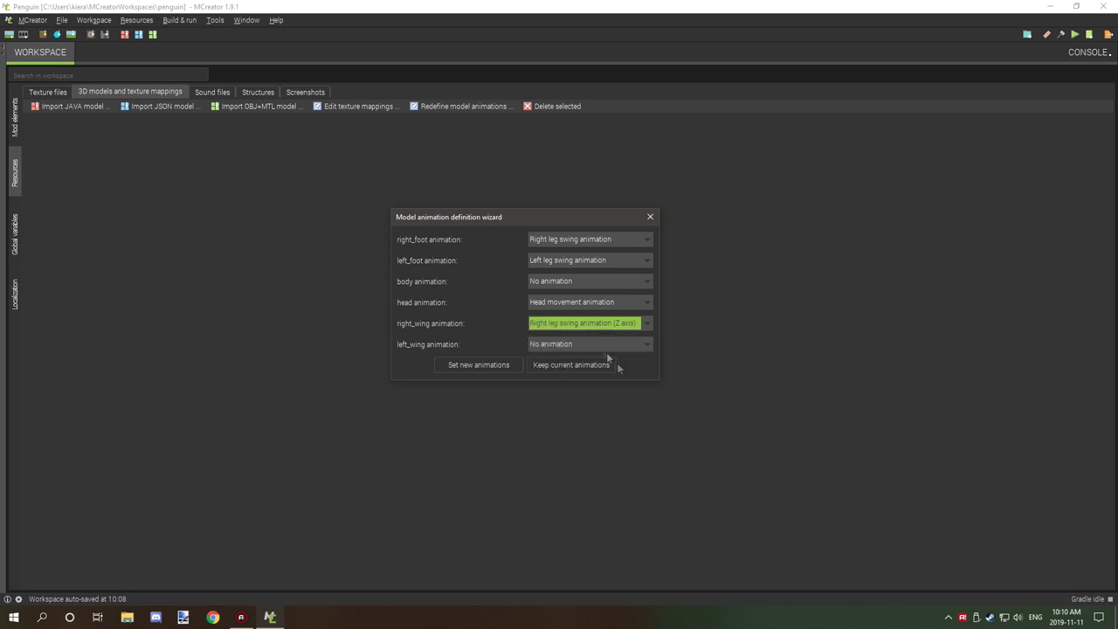
click(591, 325)
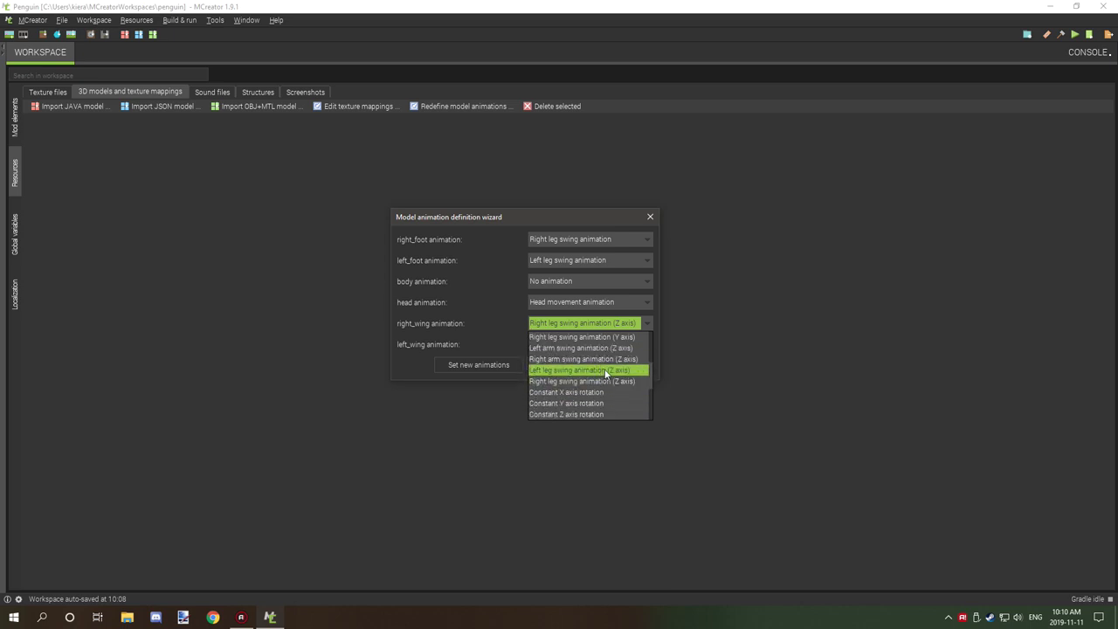
click(605, 357)
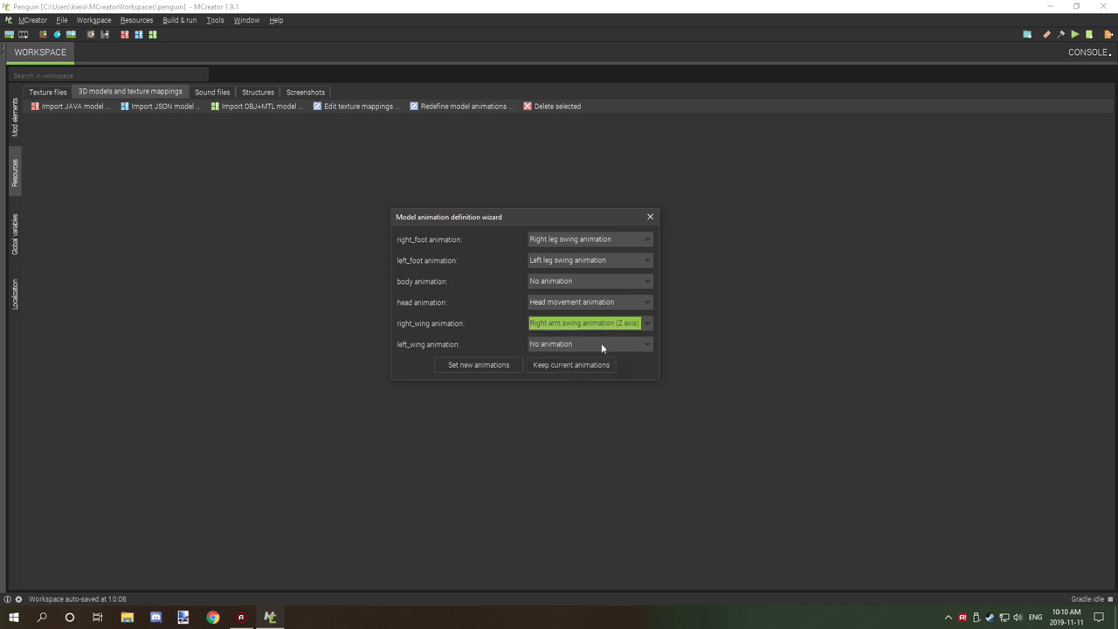
- Give left_wing Left arm swing (Z axis), apply the animations, and review Modelpenguin's settings
click(602, 345)
scroll(610, 371, down, 2)
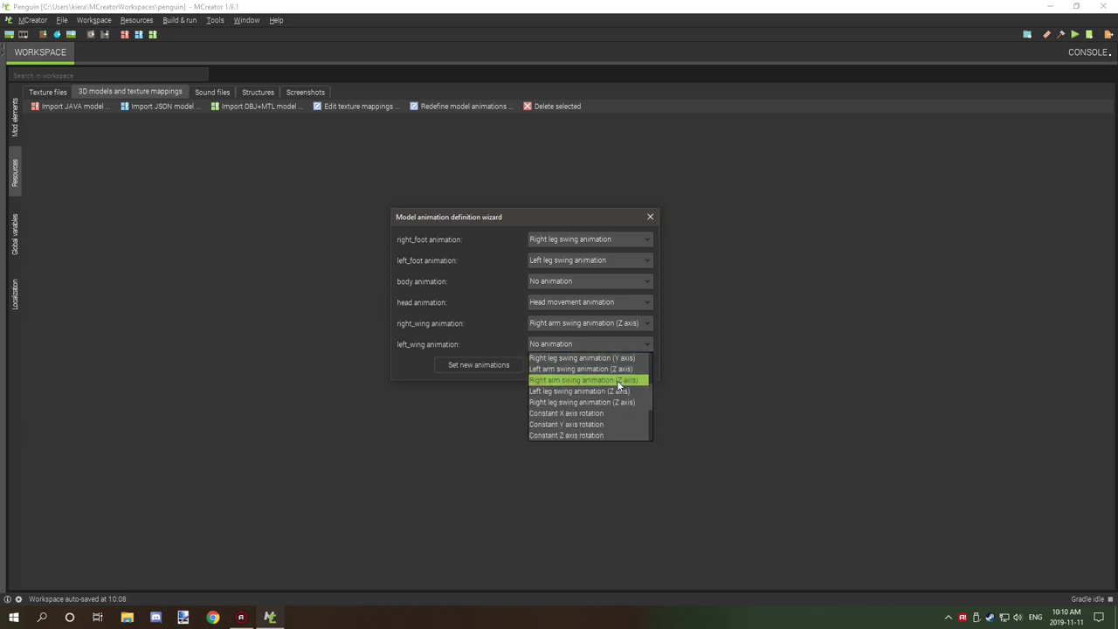
click(618, 367)
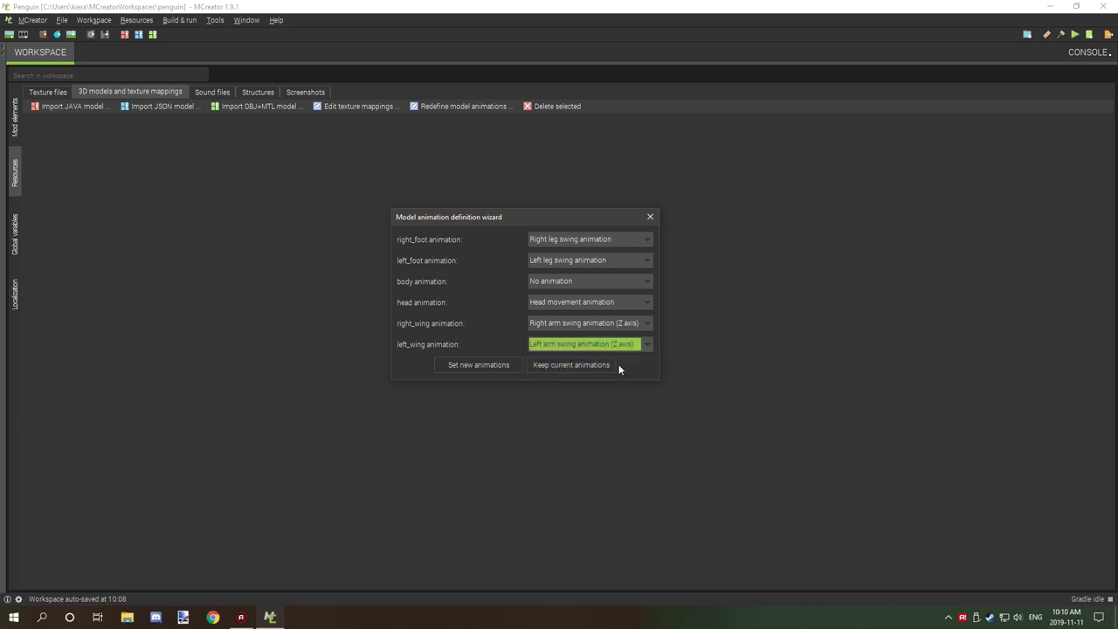
click(486, 366)
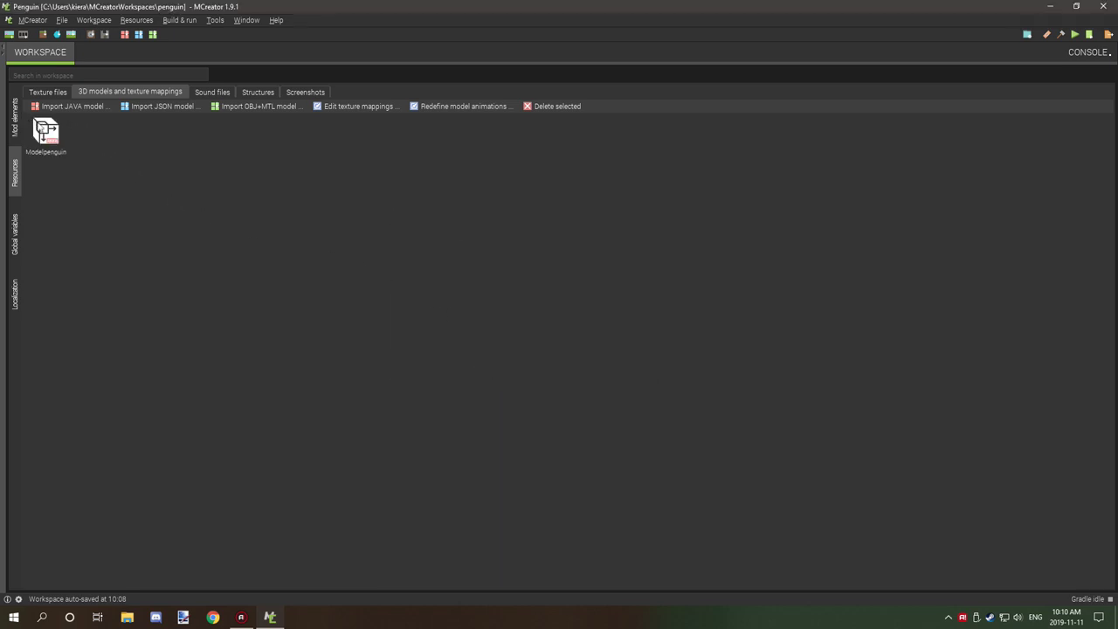
double_click(44, 130)
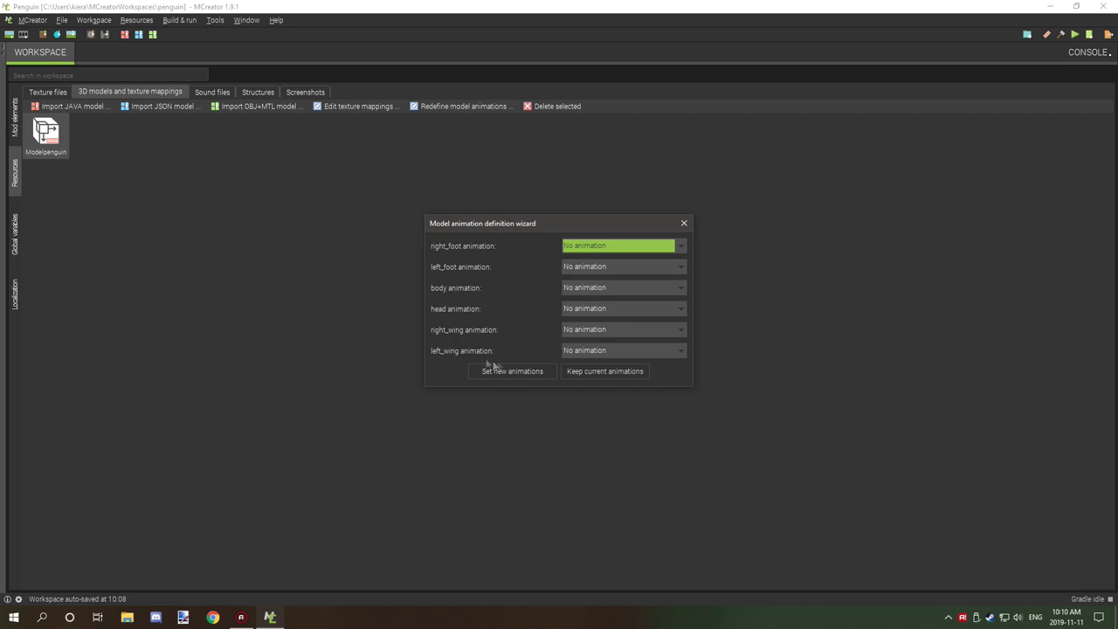
click(686, 223)
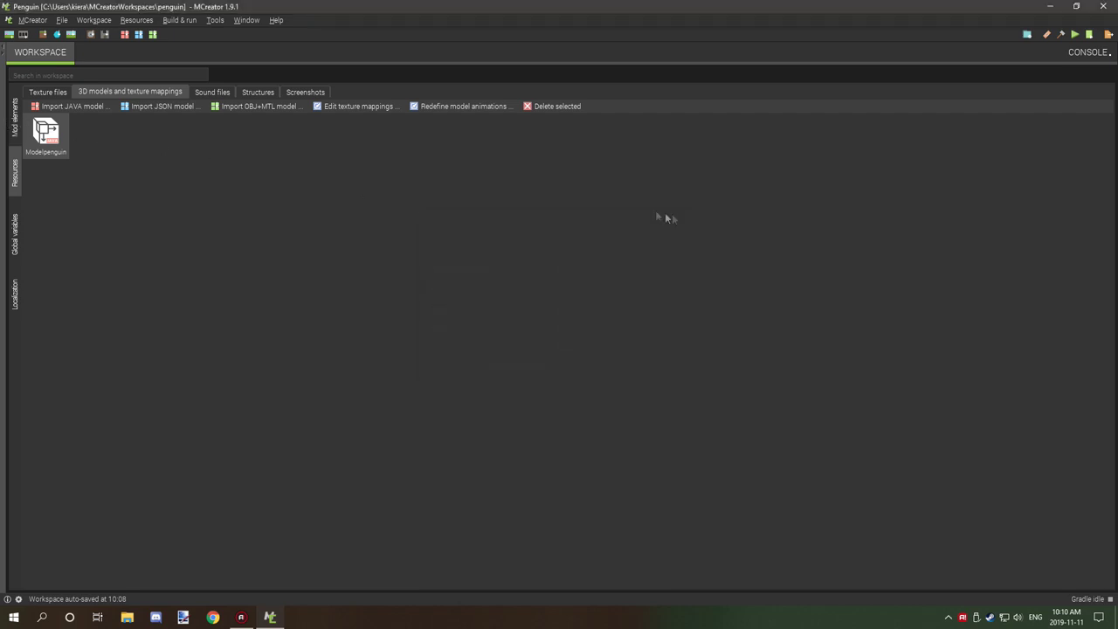
- Add a Living entity mod element named Penguin
click(14, 118)
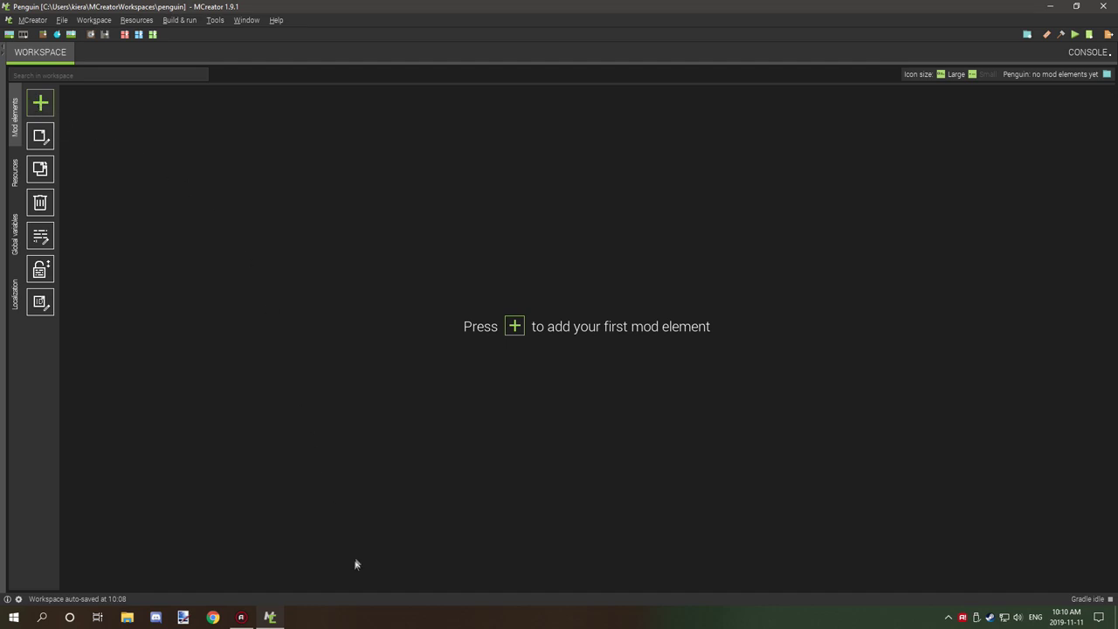
click(42, 108)
scroll(92, 114, down, 5)
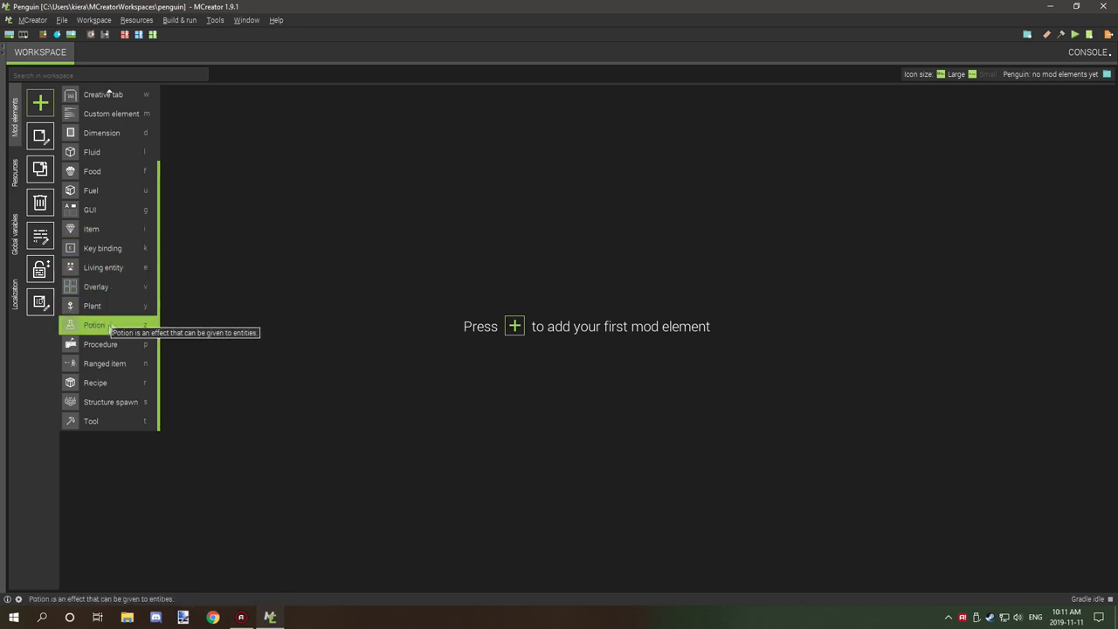
click(128, 267)
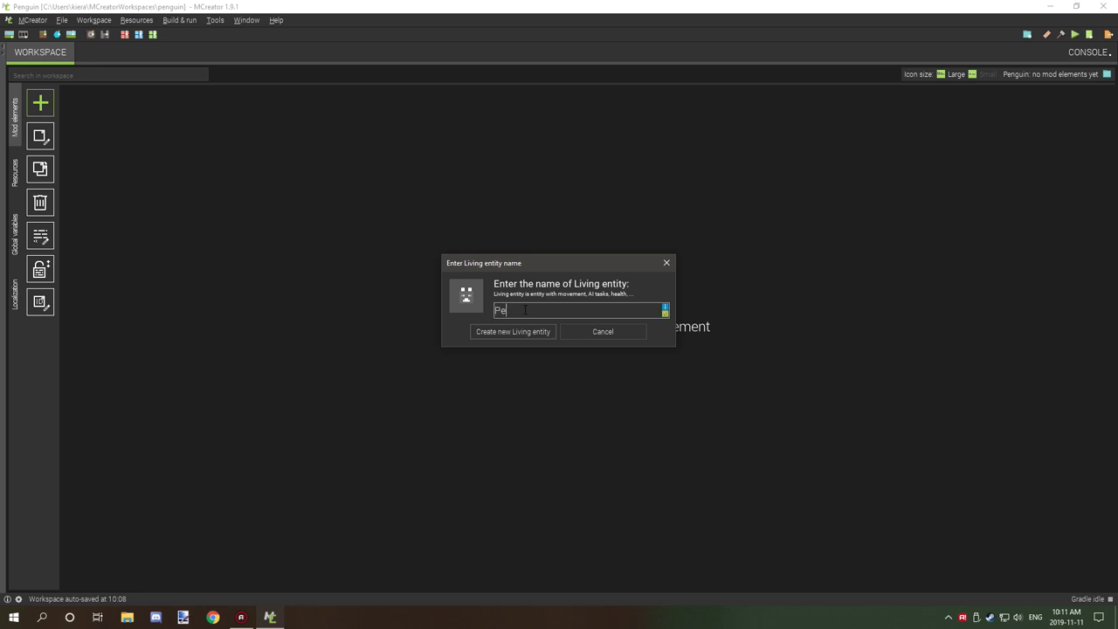
text(Pengin)
key(BackSpace)
key(BackSpace)
key(BackSpace)
click(536, 330)
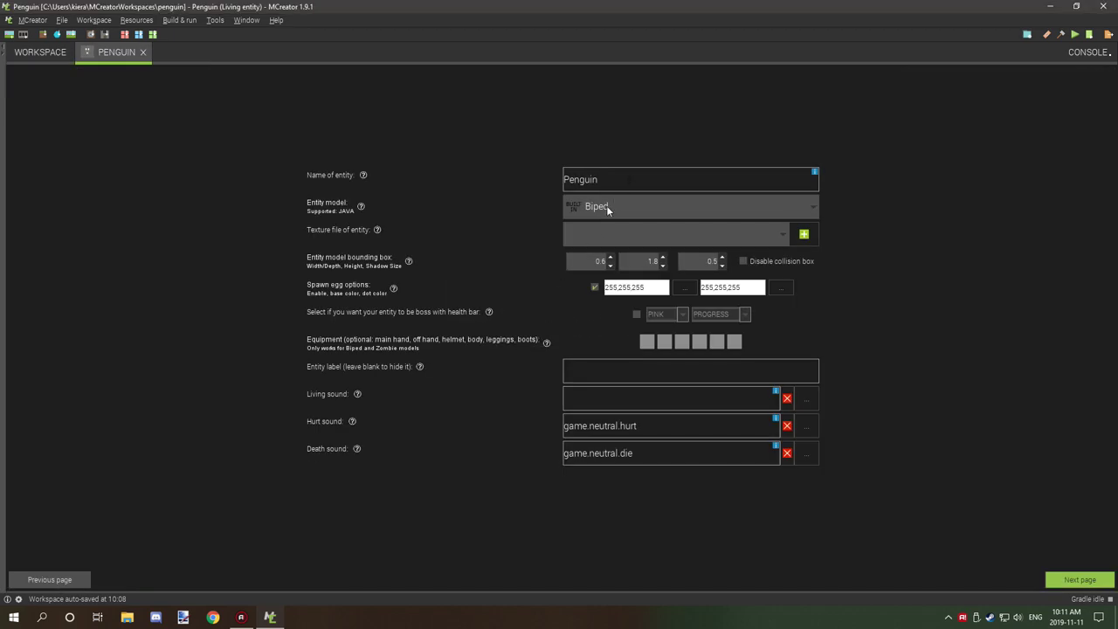
- Set the entity model to Modelpenguin and texture to penguin.png, then advance to particle settings
click(613, 207)
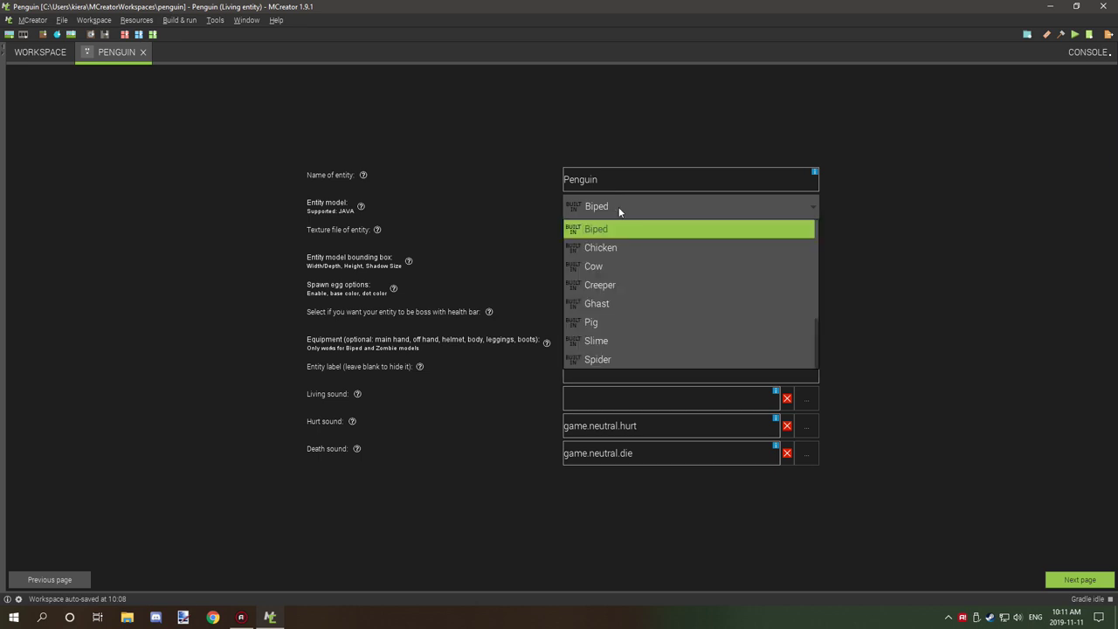
scroll(618, 225, down, 2)
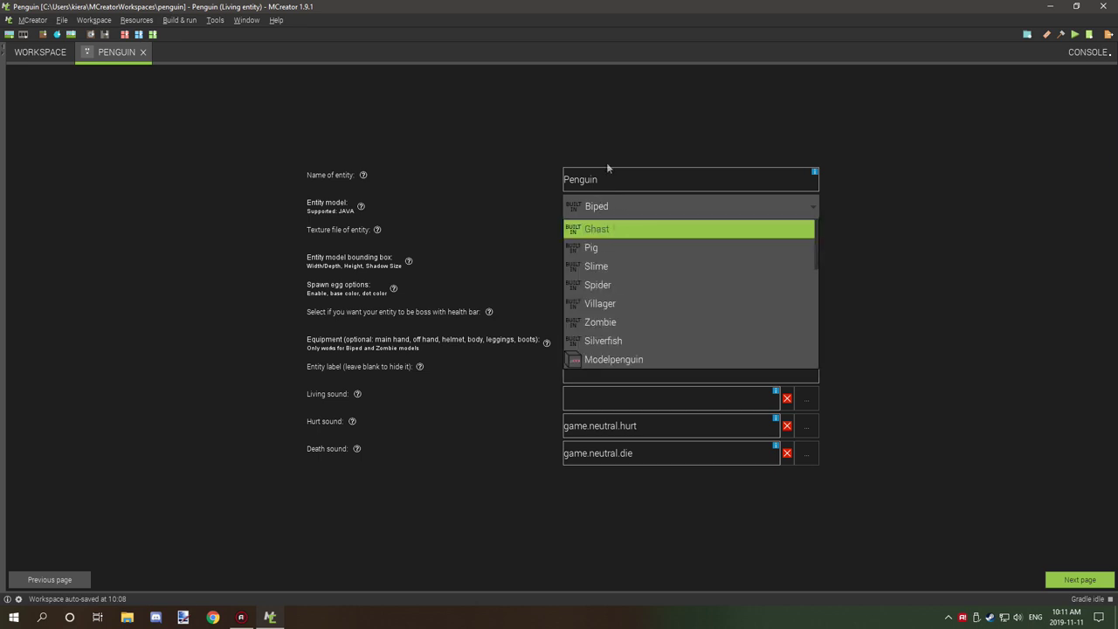
click(604, 206)
click(659, 205)
scroll(644, 276, down, 2)
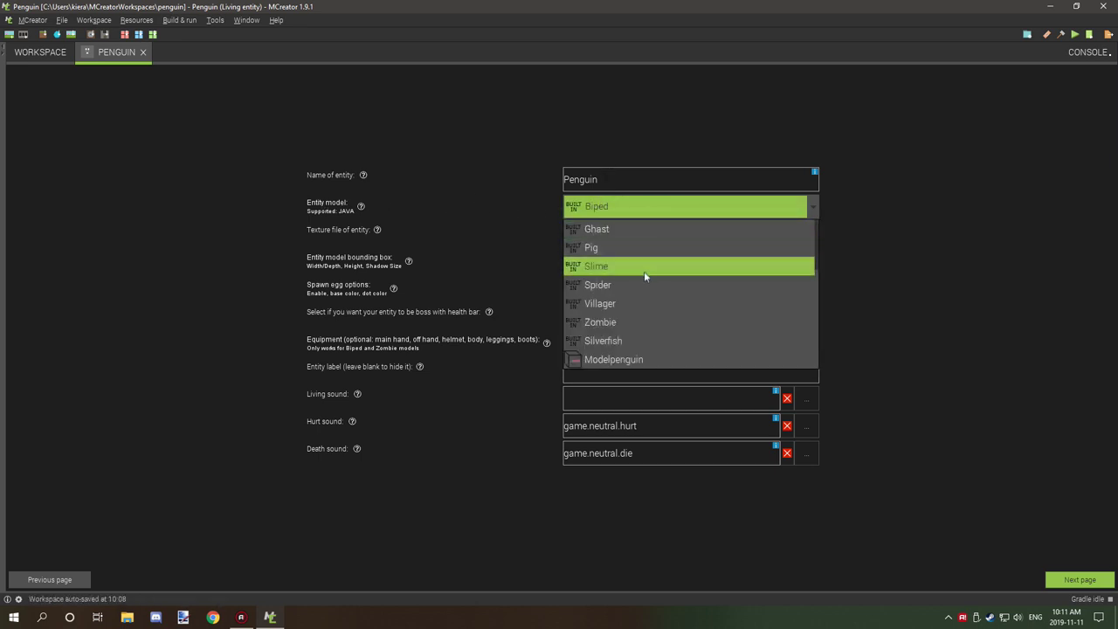
click(645, 366)
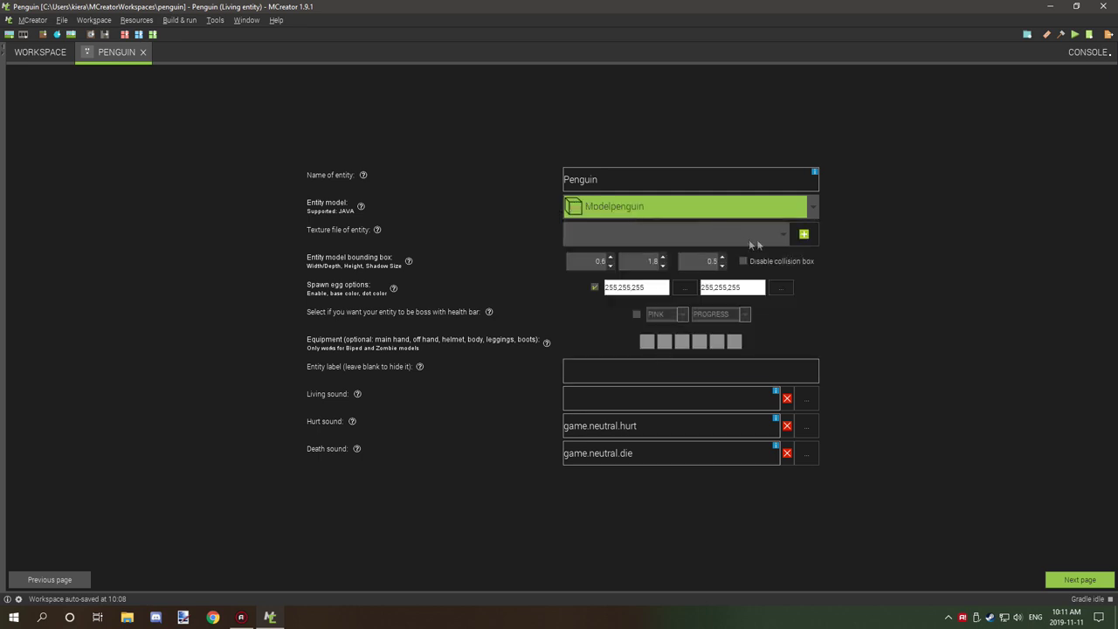
click(749, 236)
click(620, 265)
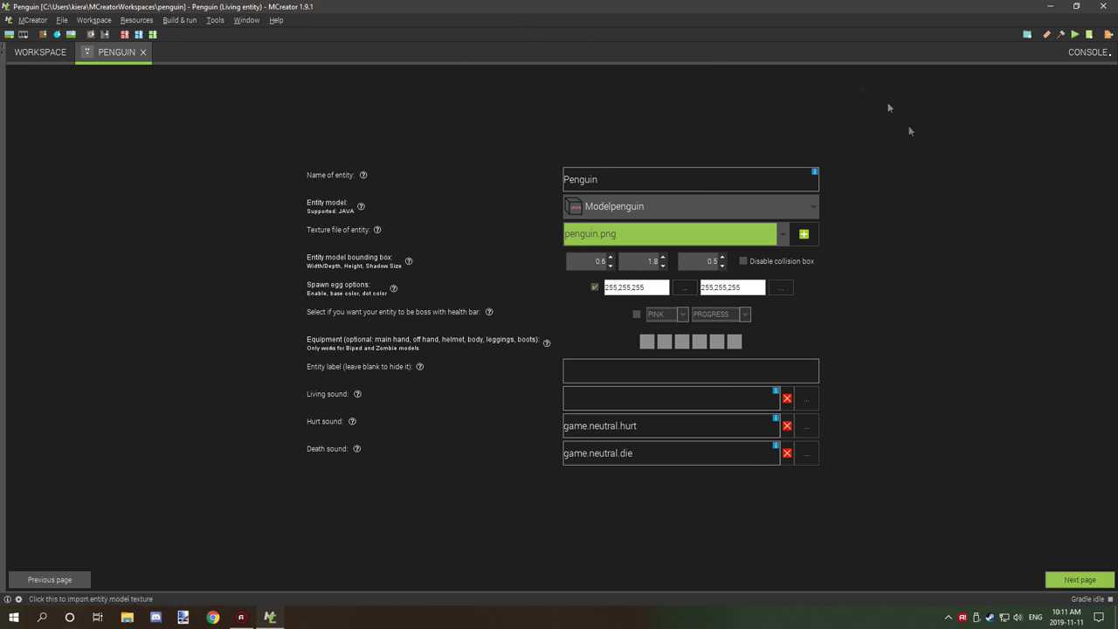
click(1084, 581)
click(1083, 581)
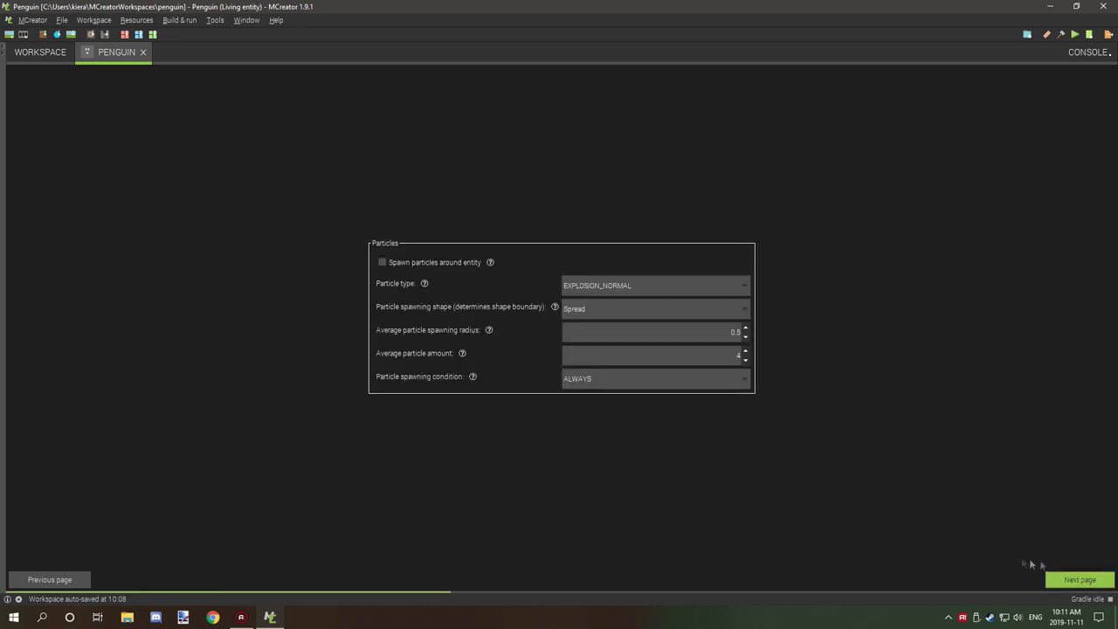
- Tick Drowning under Entity immune to
click(52, 584)
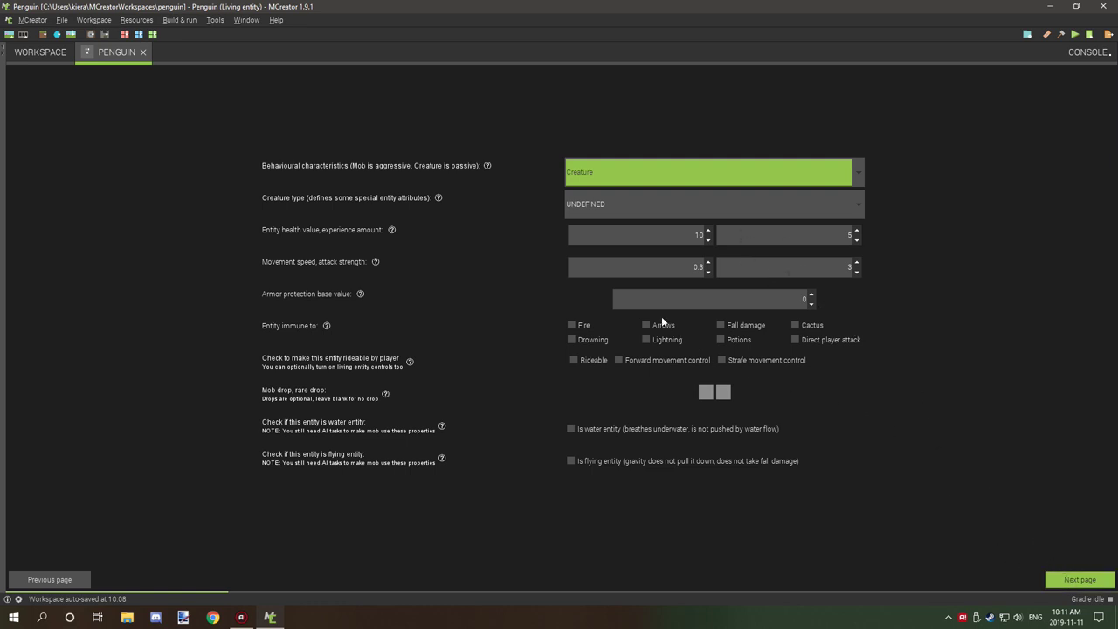
click(573, 340)
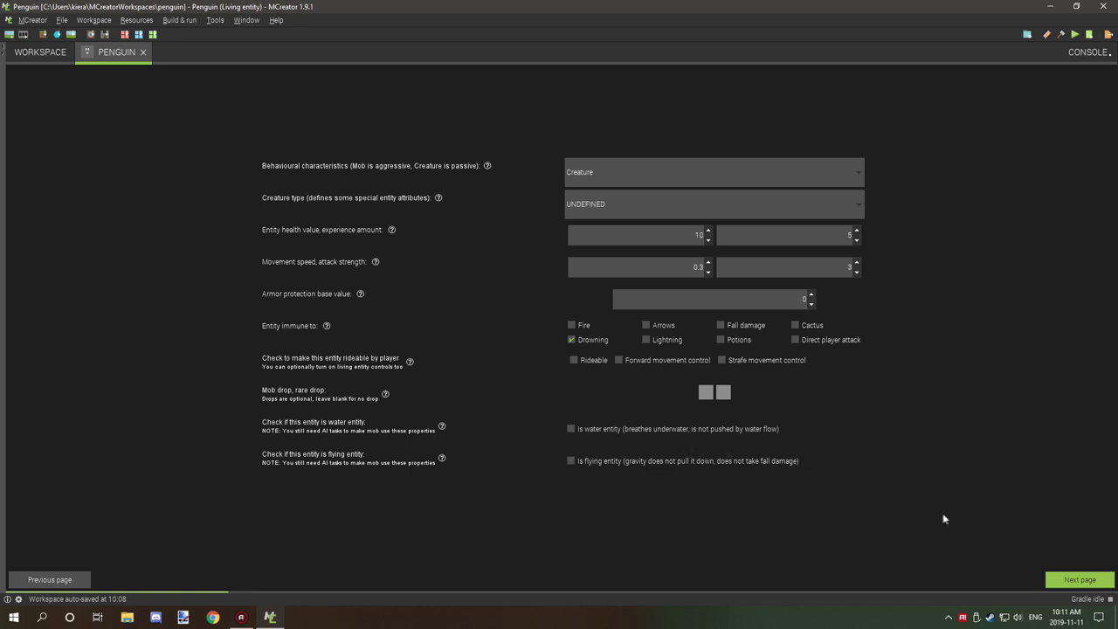
click(1080, 580)
click(1080, 580)
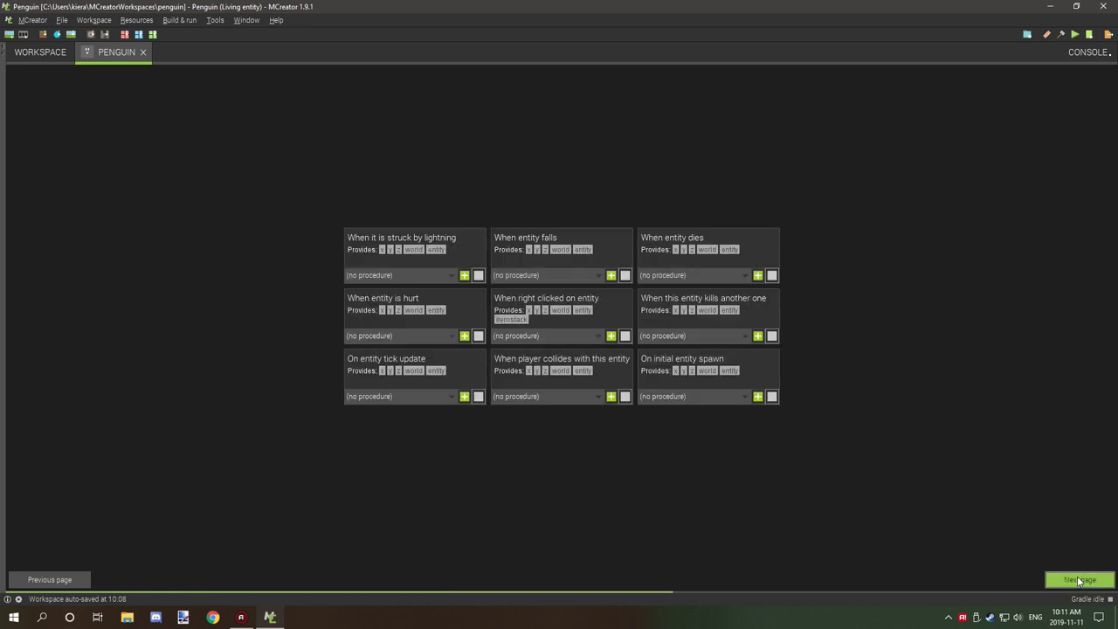
click(1094, 580)
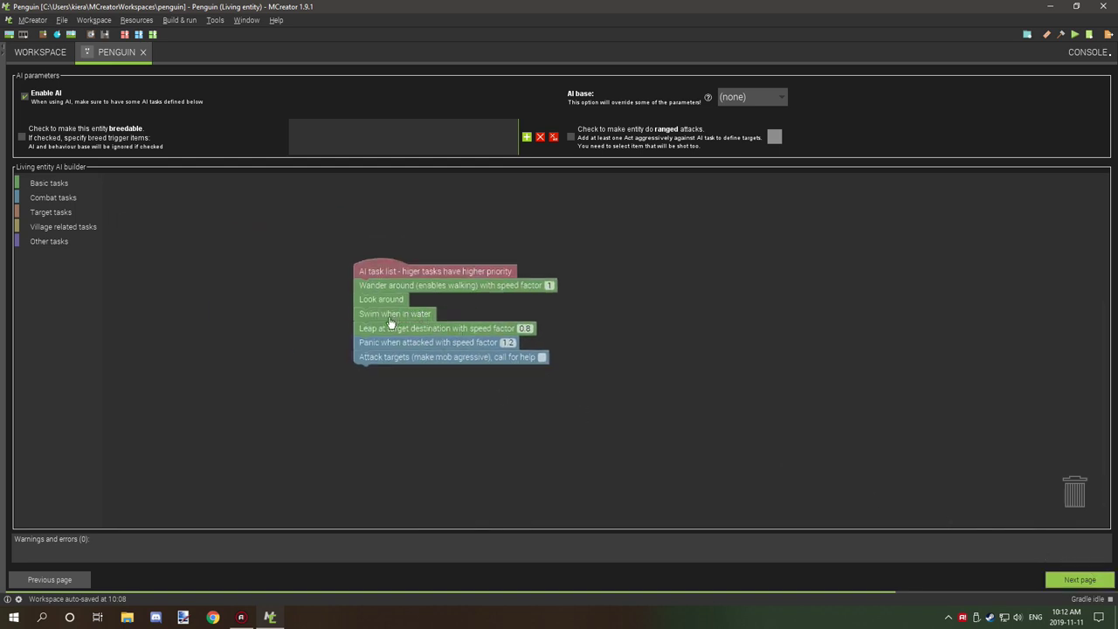
- Delete the Attack targets and Leap at target AI tasks and save the Penguin entity
right_click(387, 362)
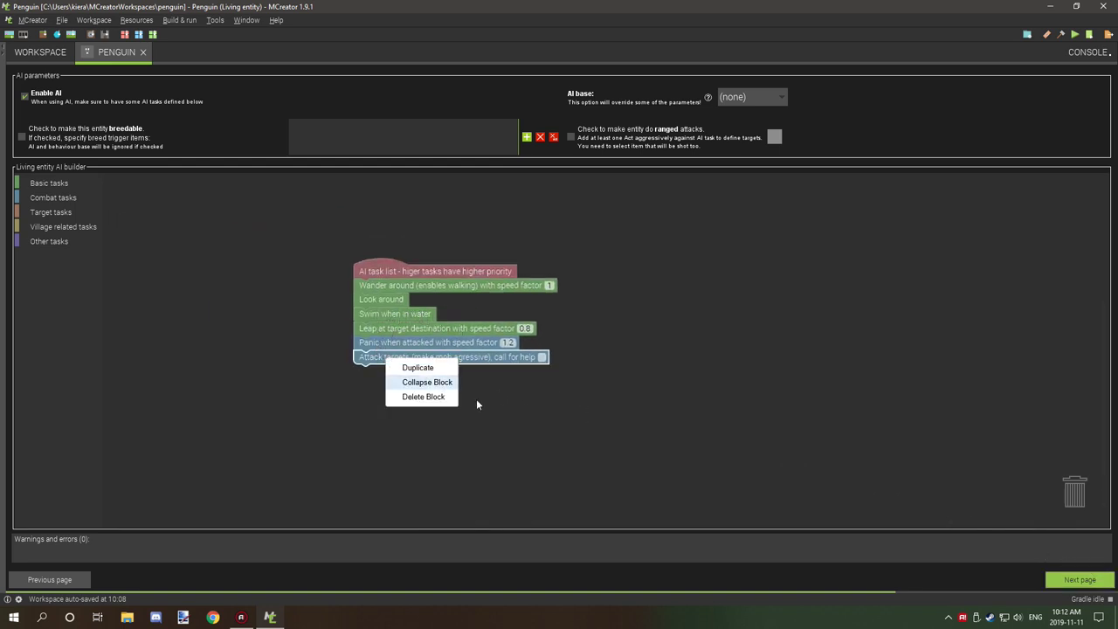
click(434, 397)
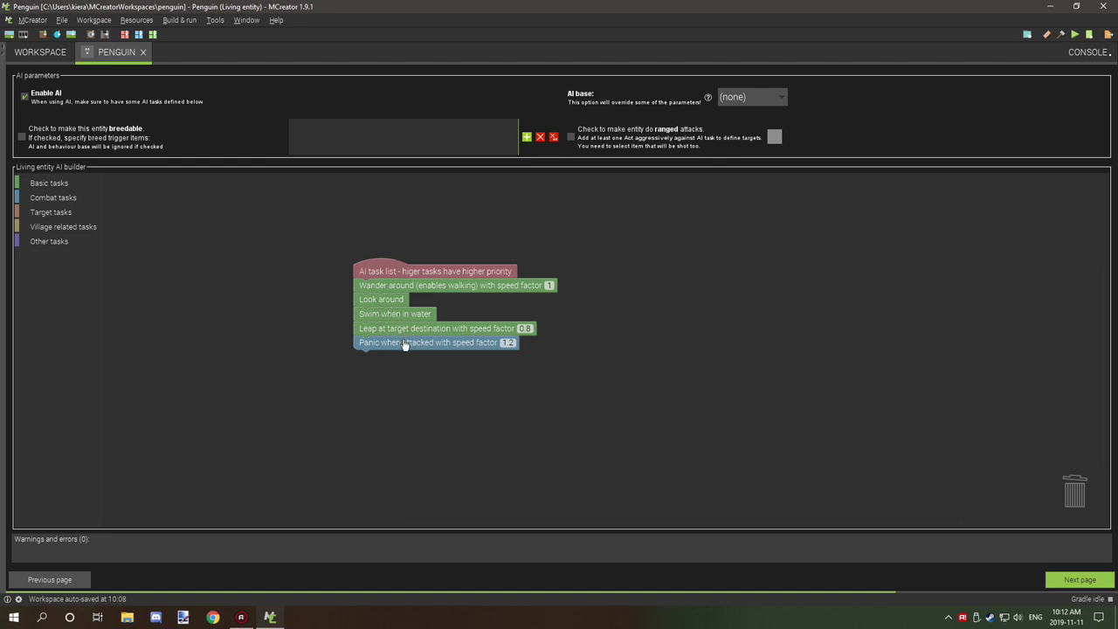
right_click(402, 330)
click(470, 370)
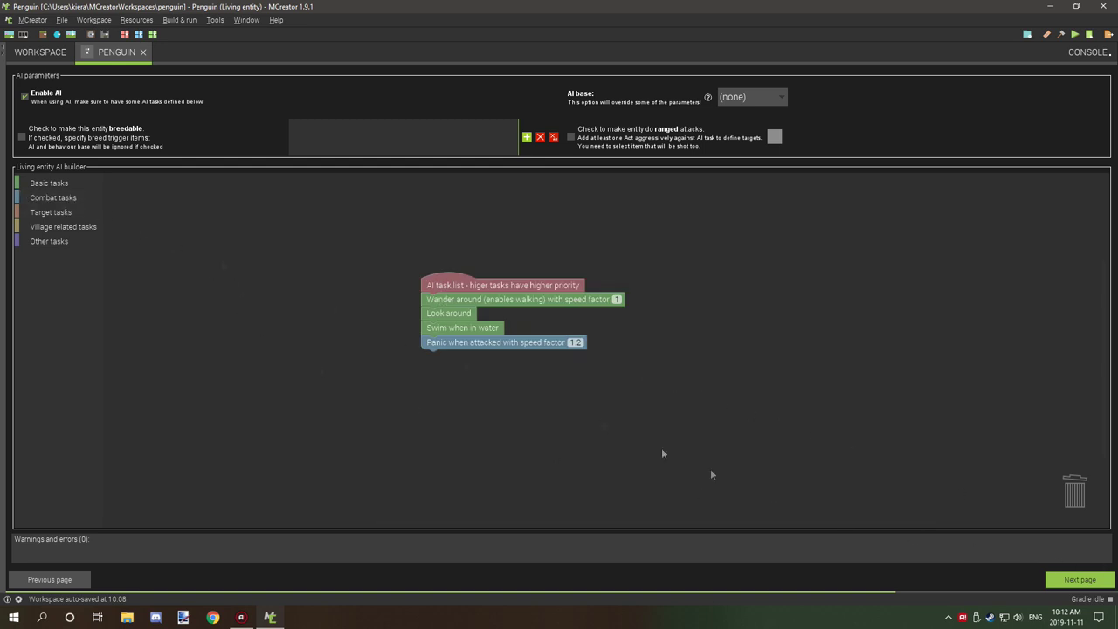
click(1060, 580)
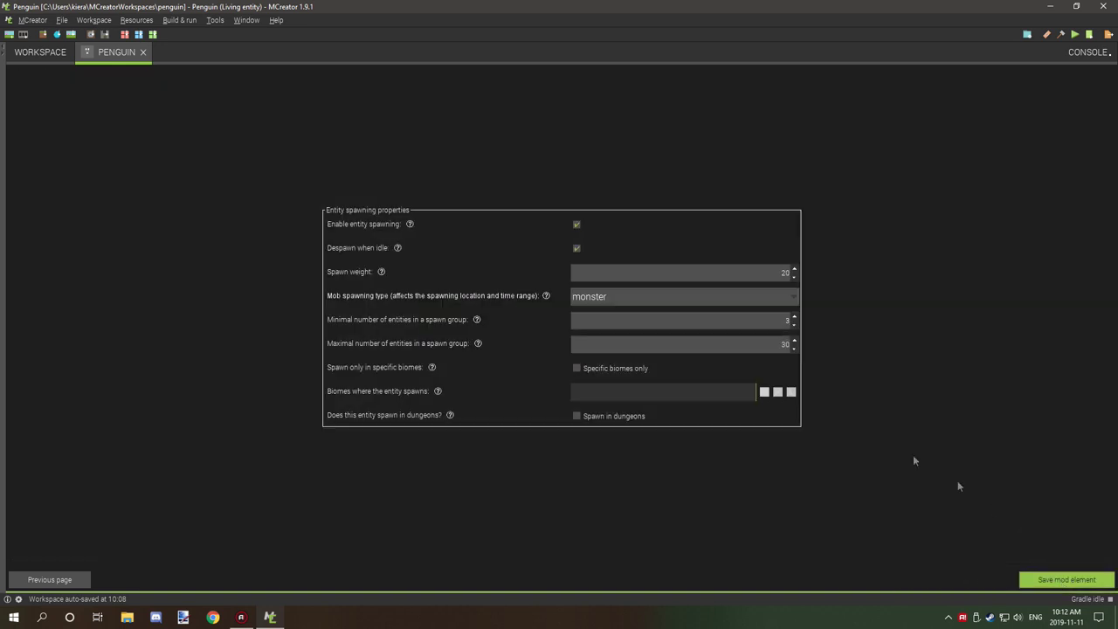
click(1038, 577)
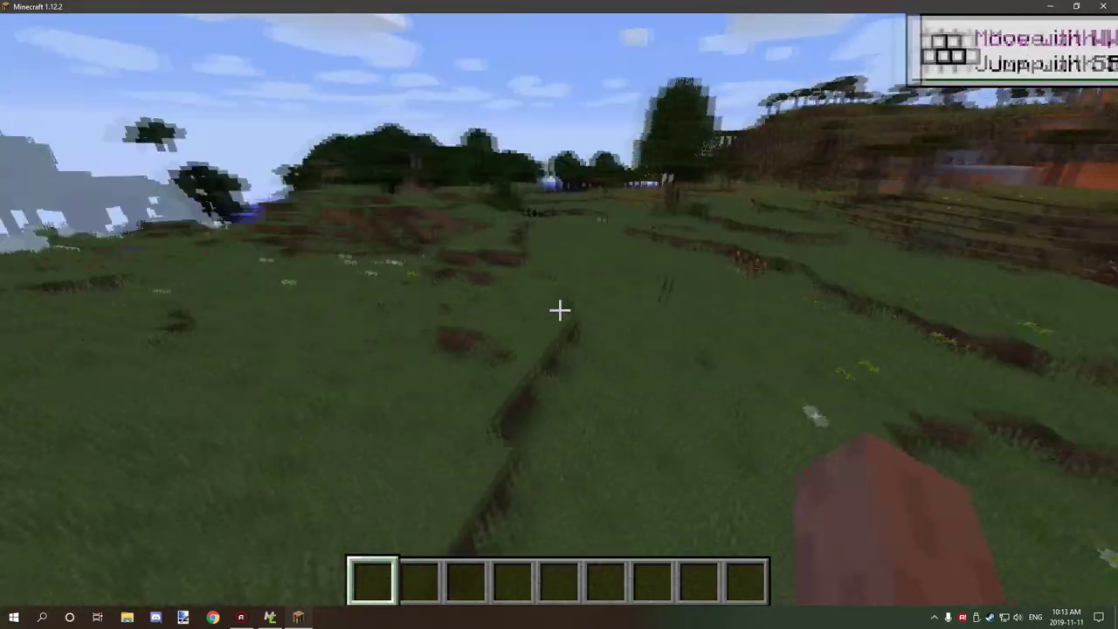
- Walk across the field to the penguin mob and circle round to follow it
key(w)
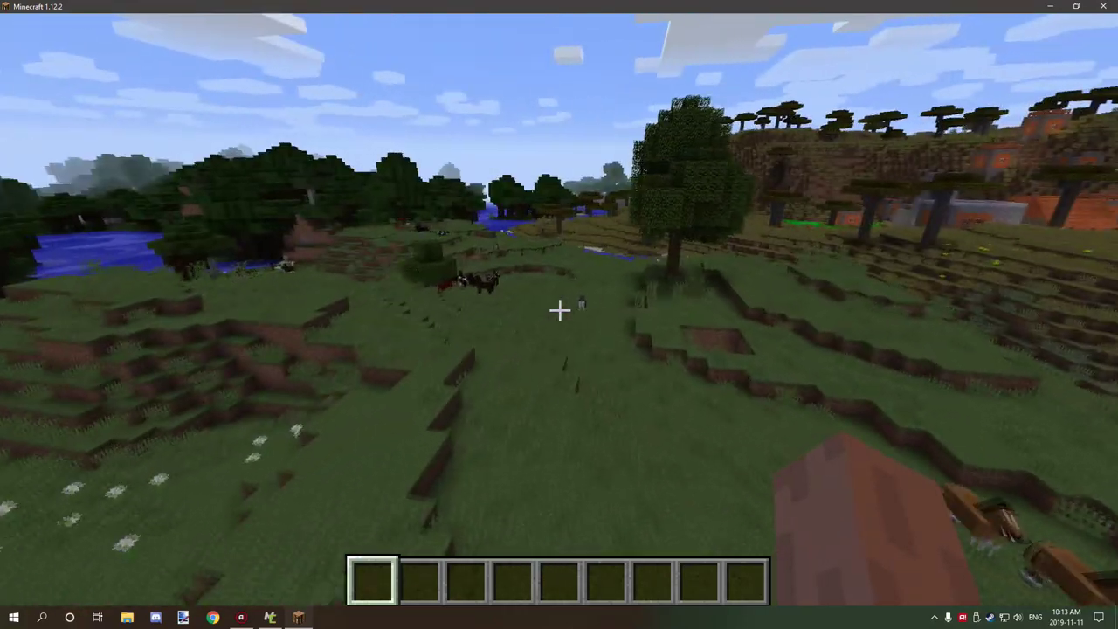
key(w)
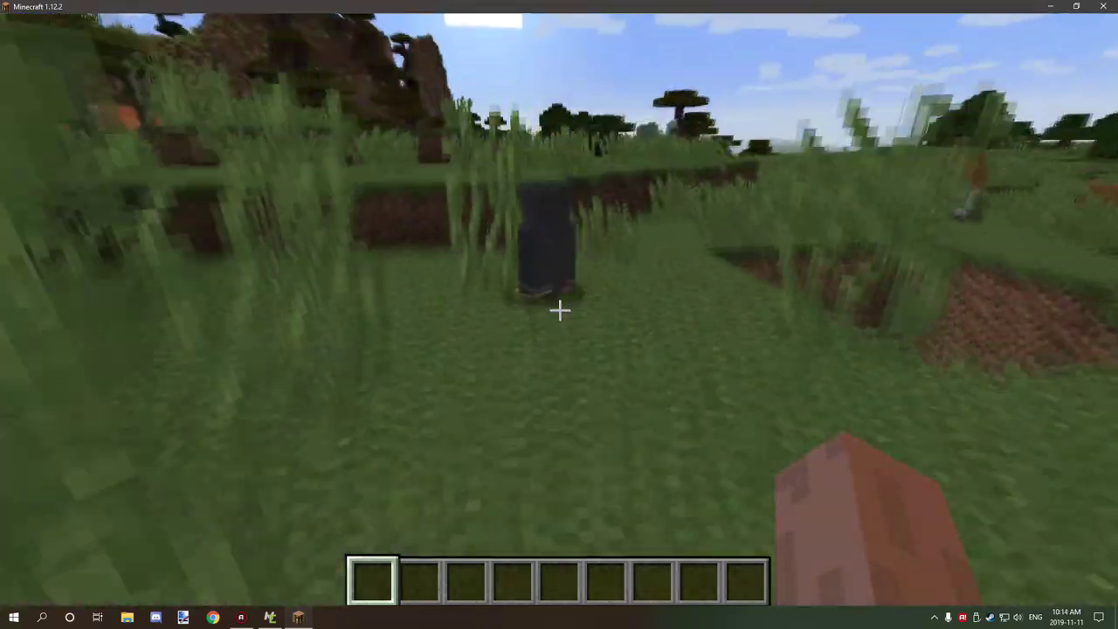
key(w)
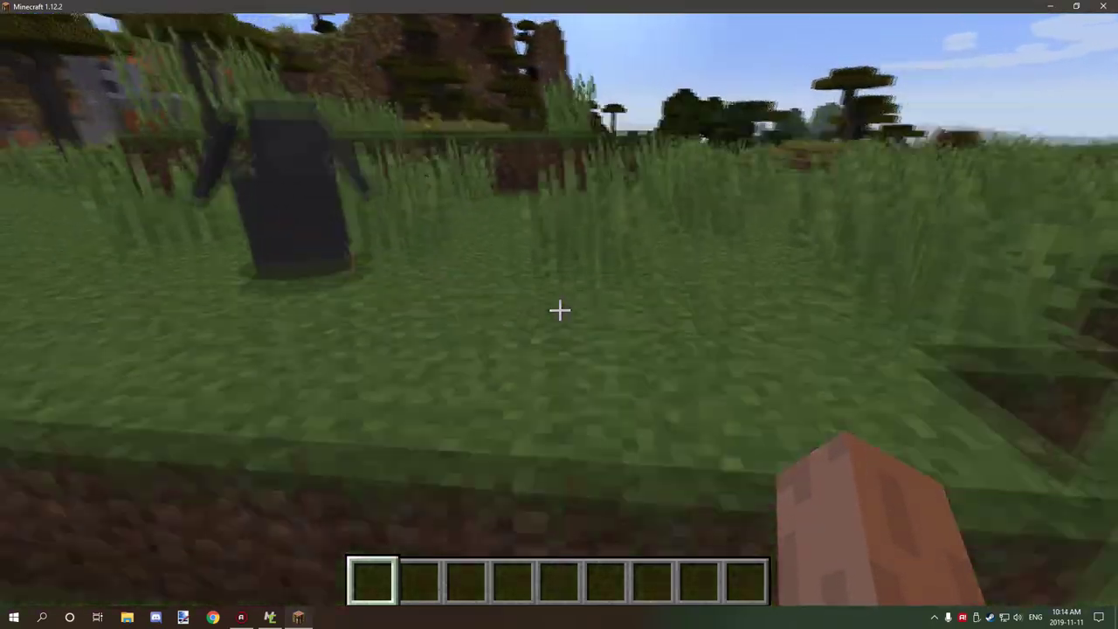
key(w)
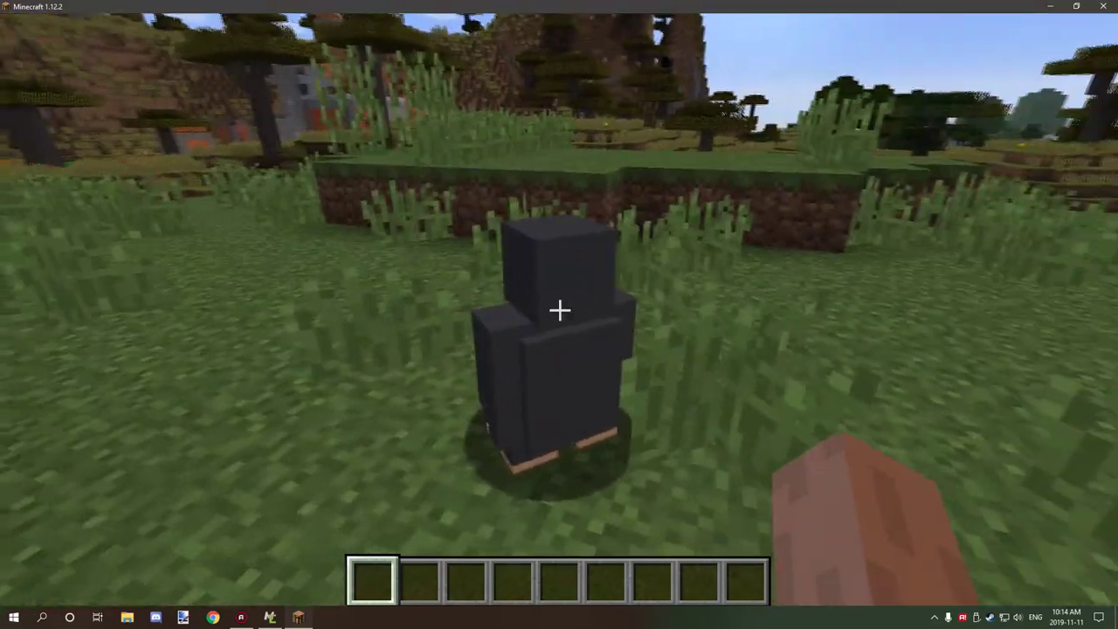
key(a)
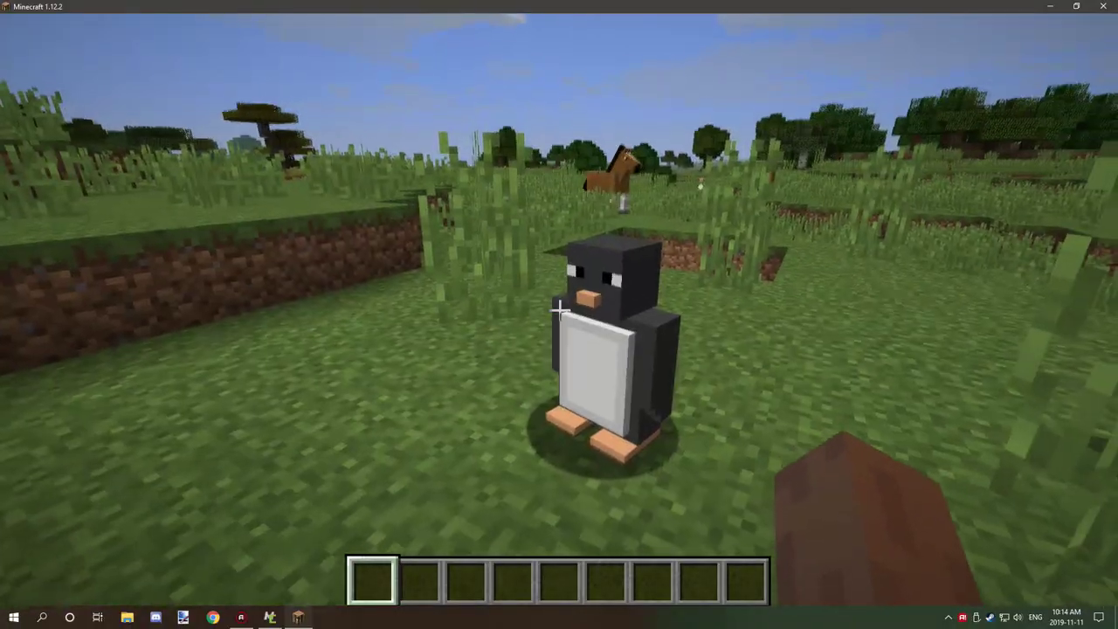
key(w)
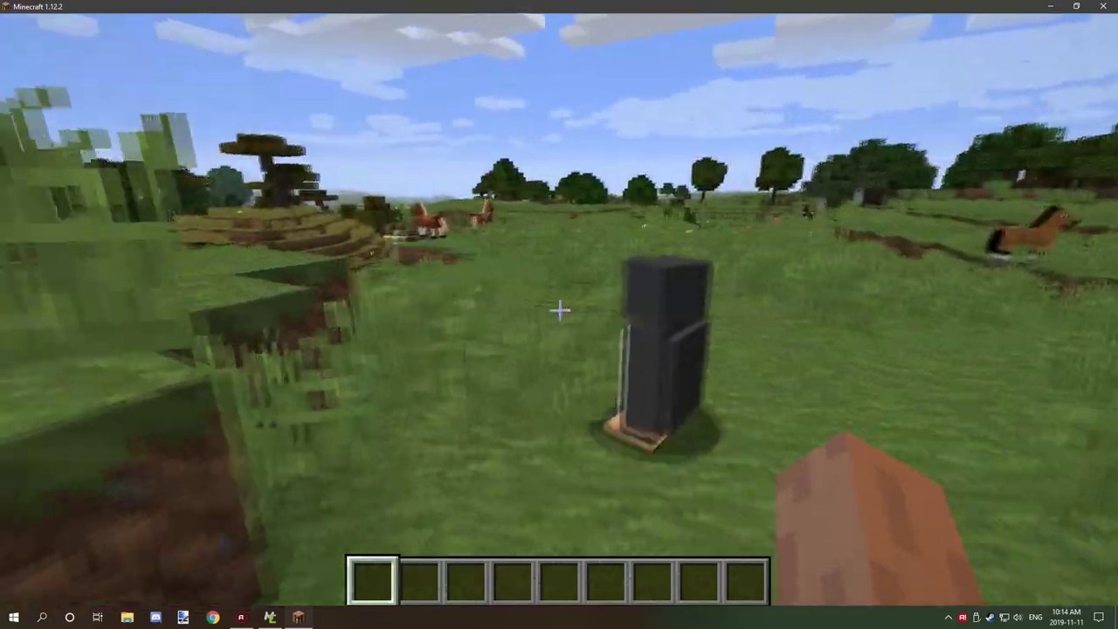
- Back away to watch the penguin walk, then save and quit to the title screen
key(s)
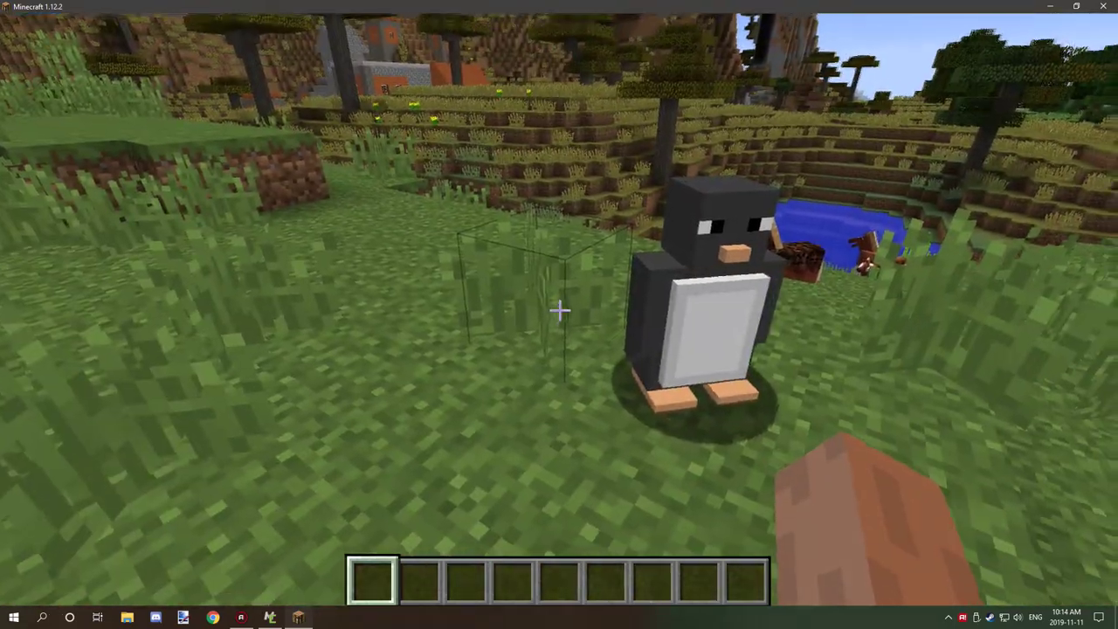
key(Escape)
click(525, 426)
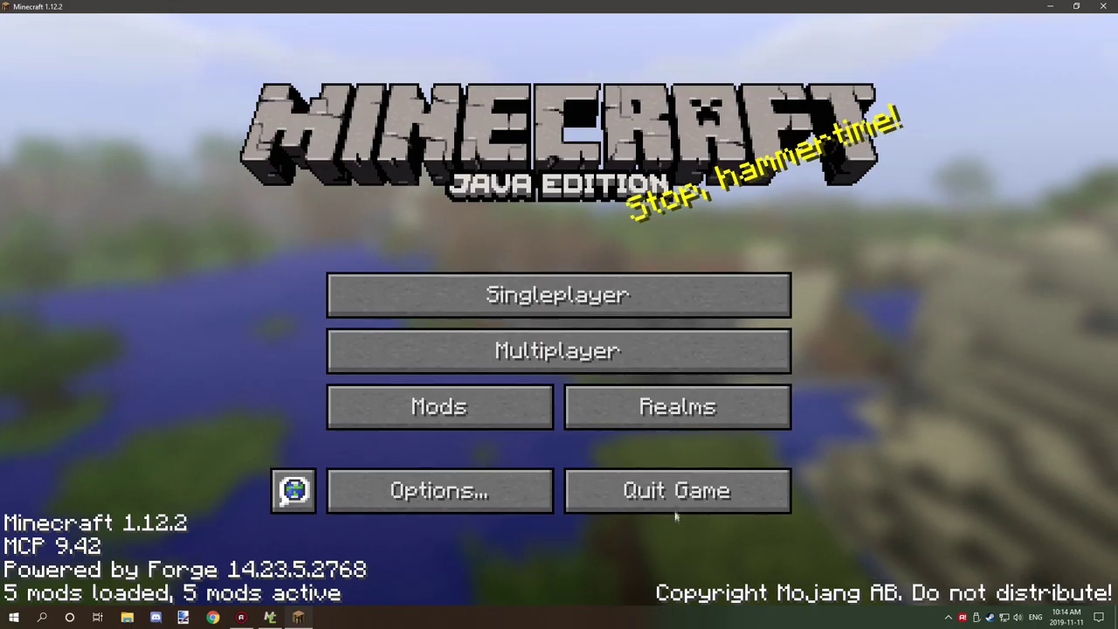
- Close Minecraft, minimize MCreator, and open pengin.bbmodel in Blockbench from recent files
click(675, 496)
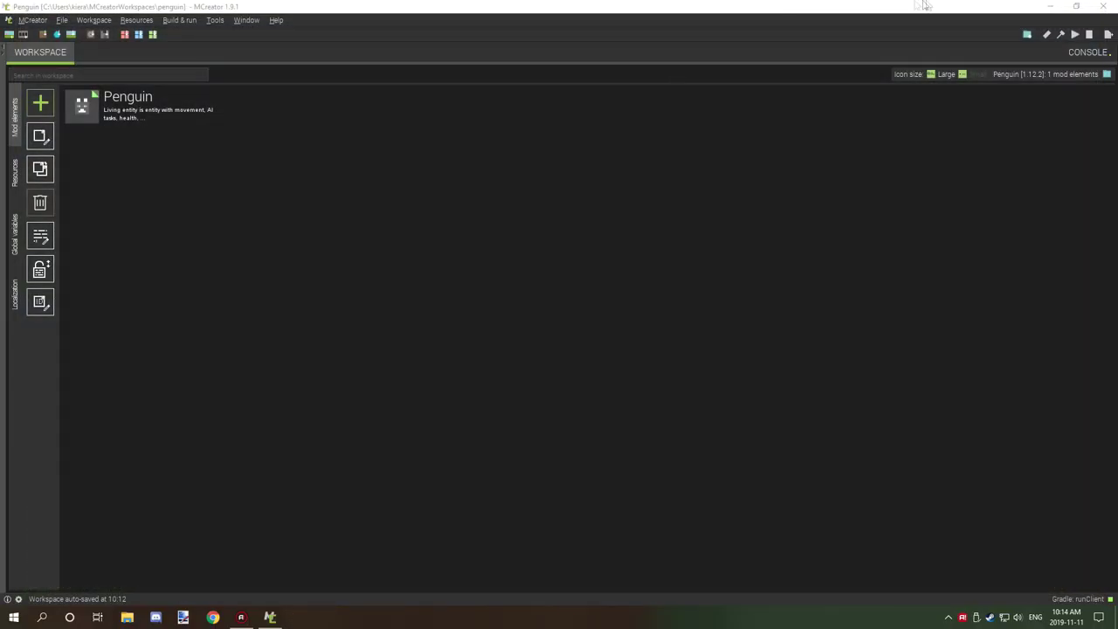
click(1077, 6)
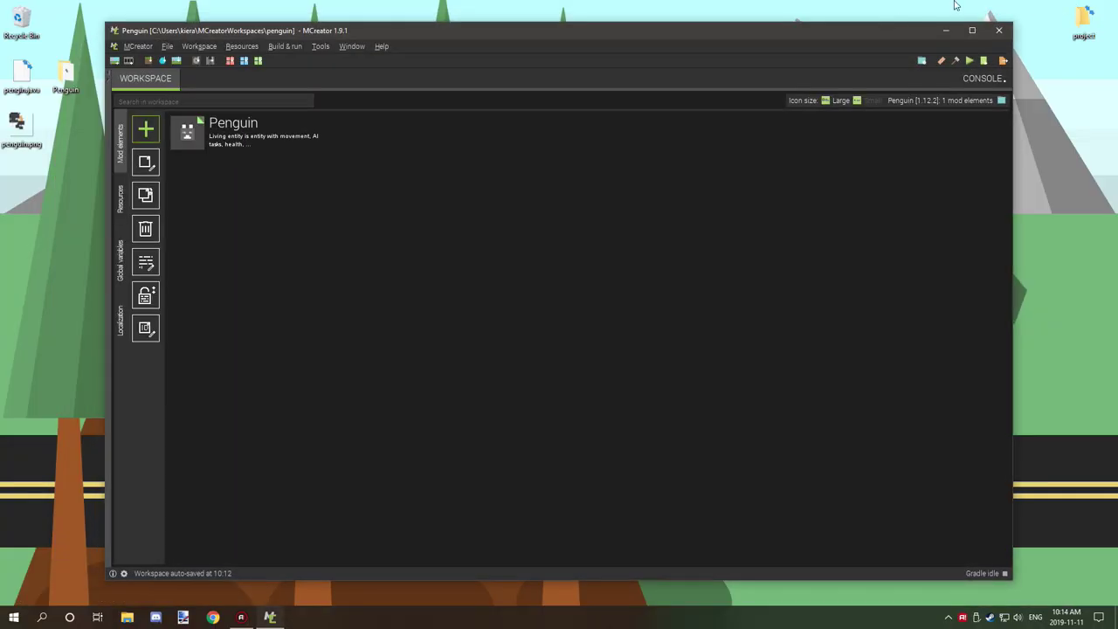
click(957, 29)
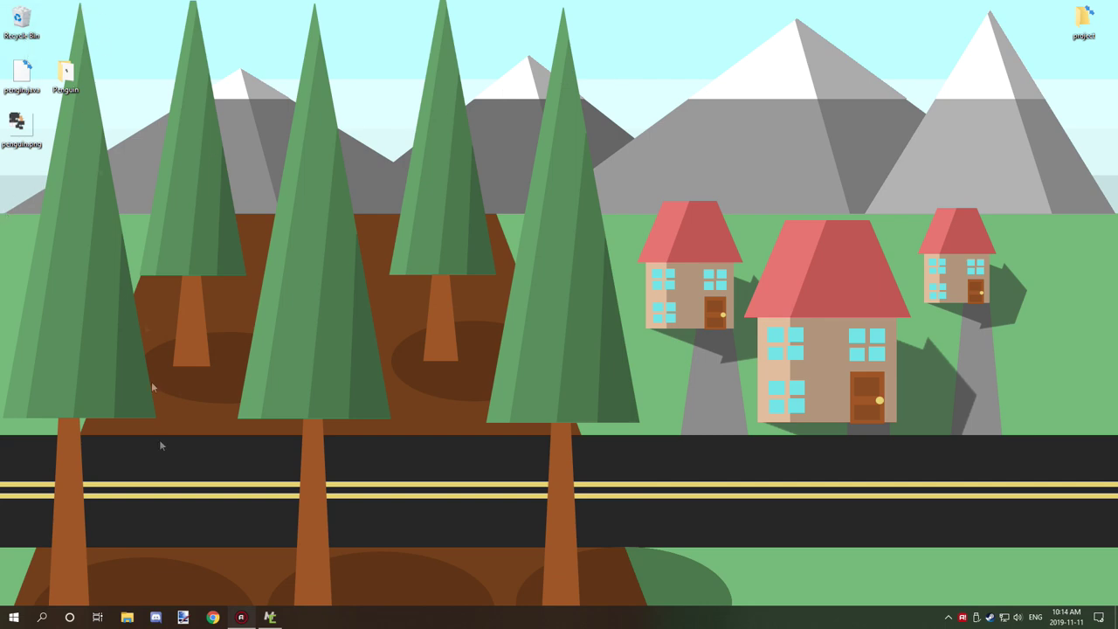
click(14, 617)
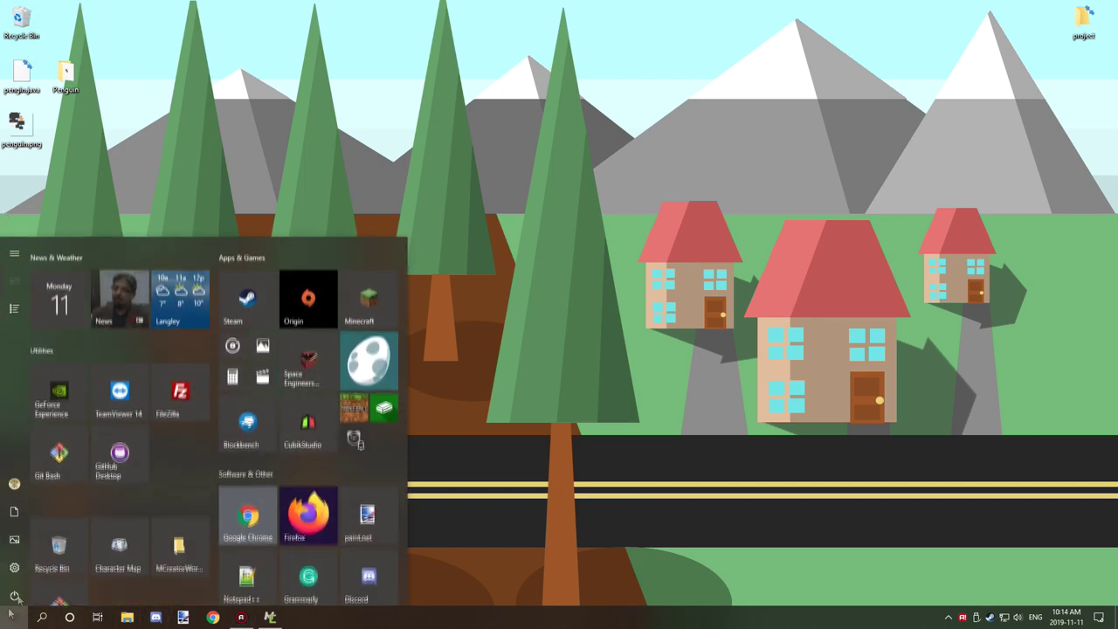
click(248, 411)
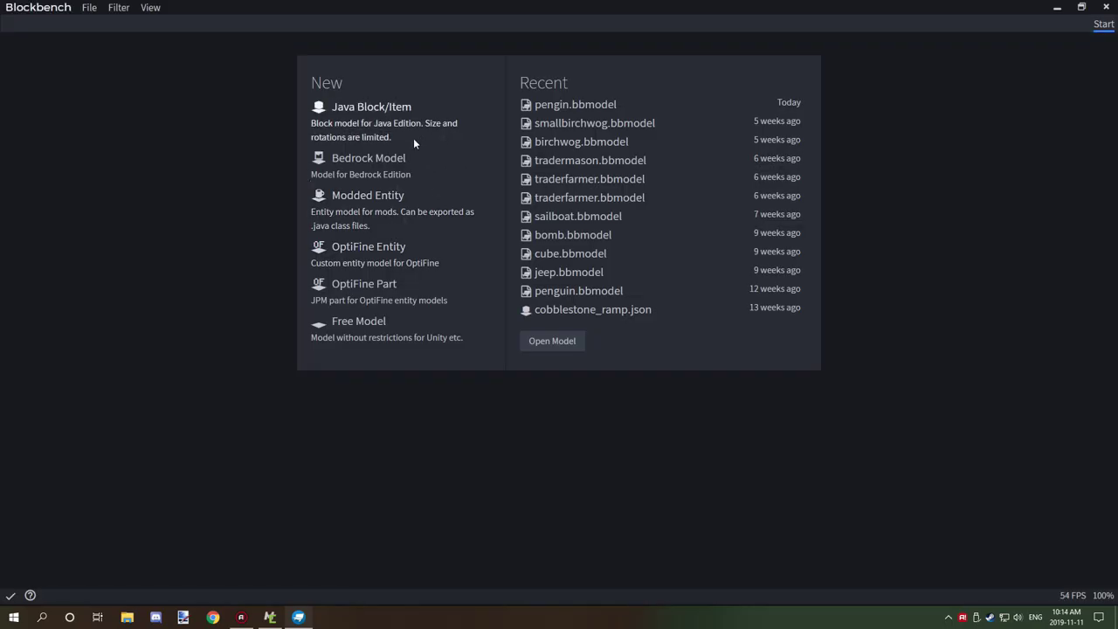
click(577, 104)
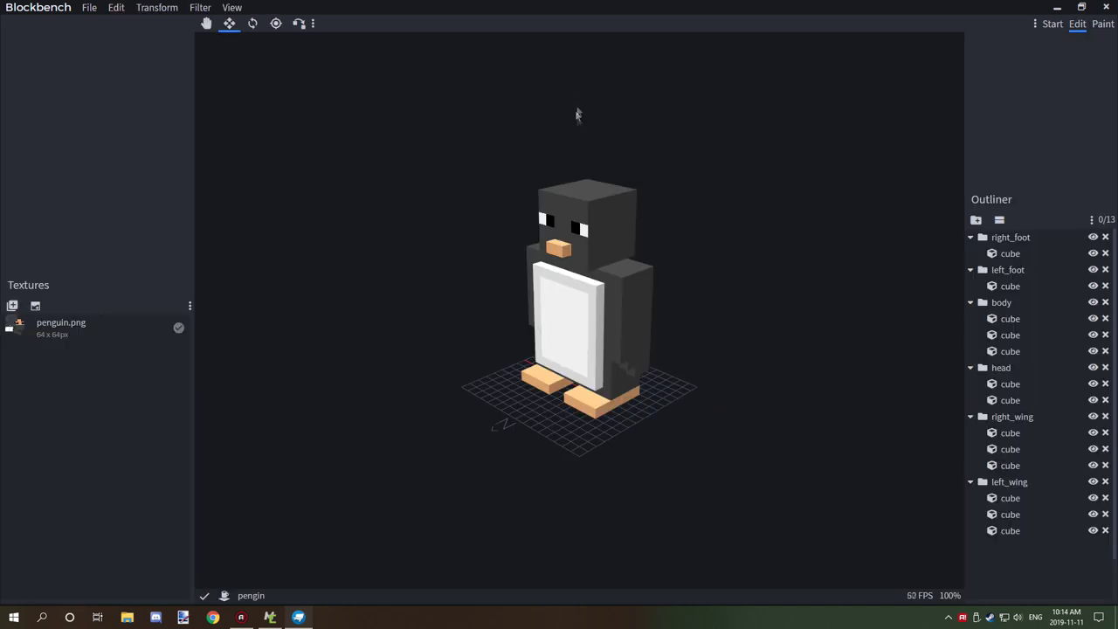
- Select the left_wing group, raise its pivot depth to 1, and centre the pivot on the wing
click(654, 282)
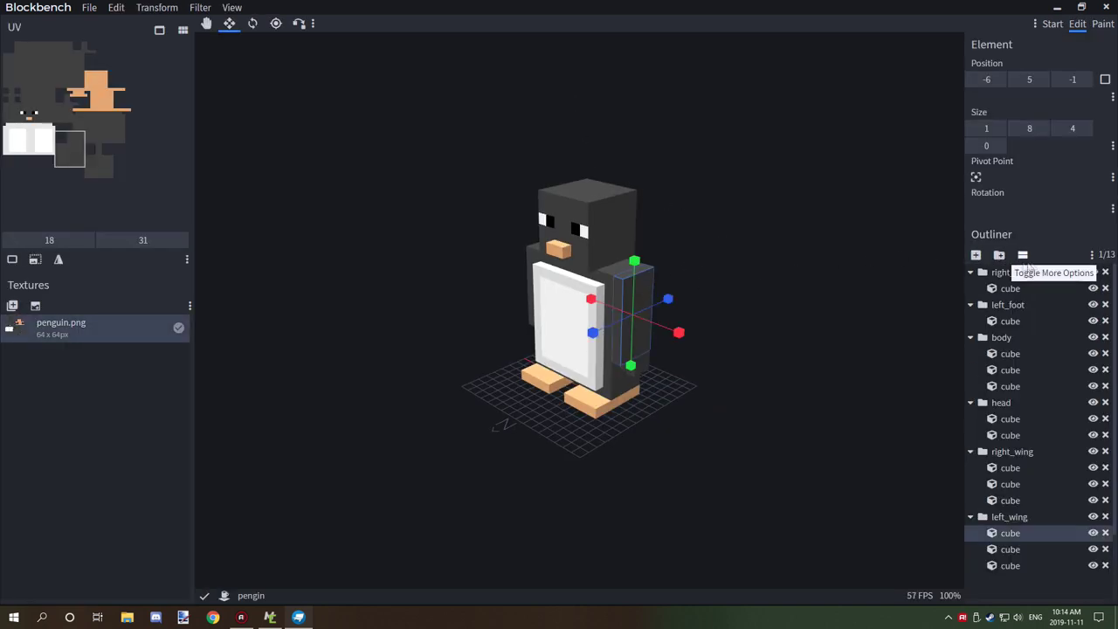
click(1009, 516)
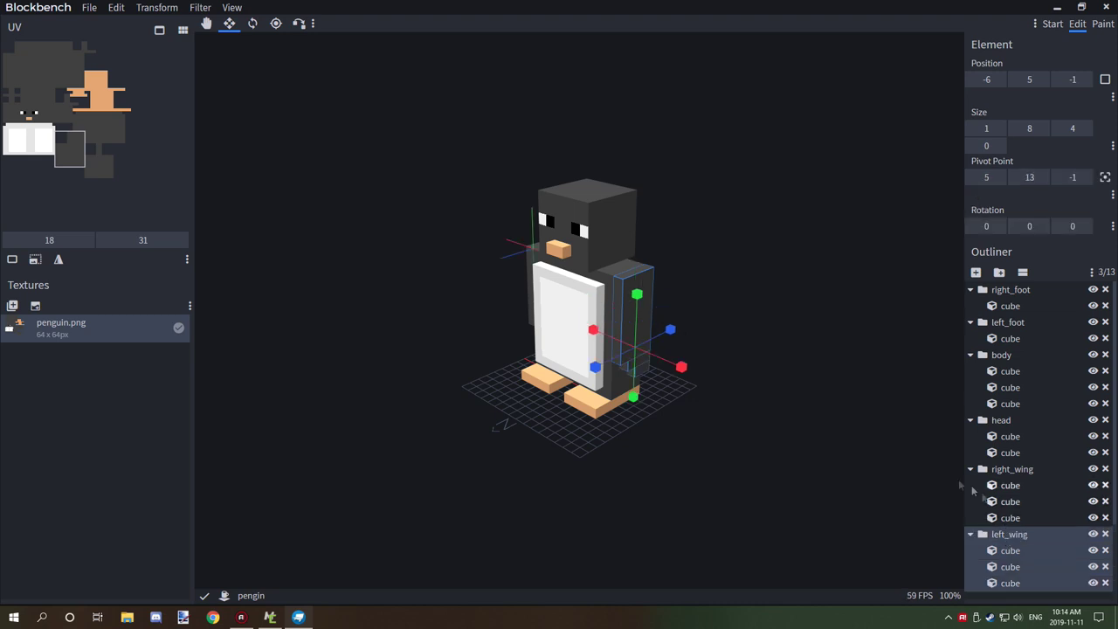
drag(957, 472, 1078, 422)
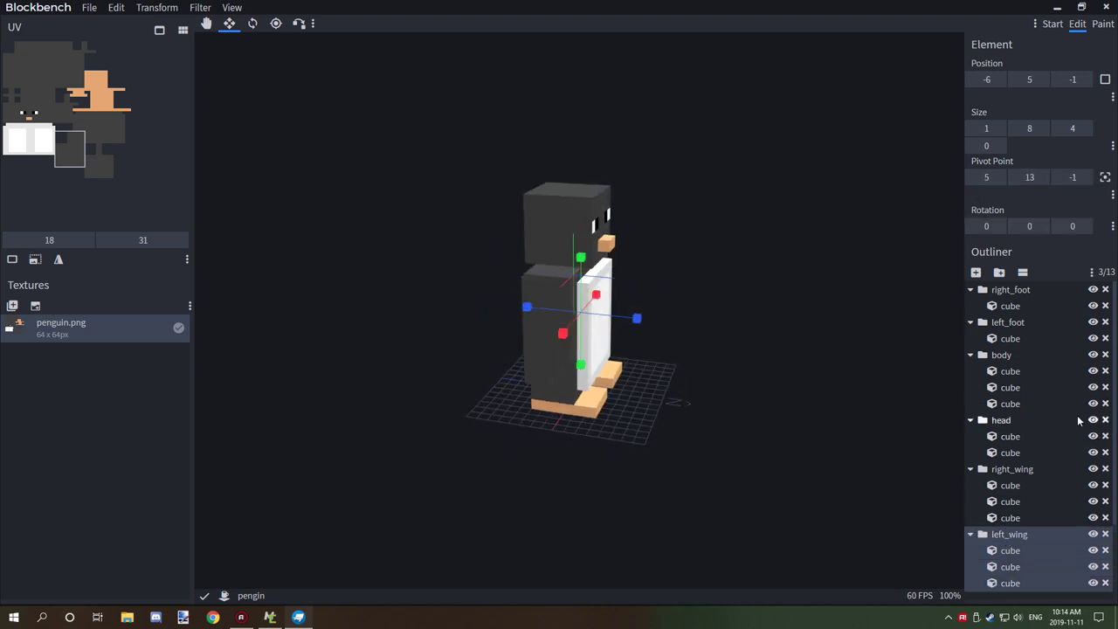
click(1059, 179)
click(1085, 178)
click(1084, 179)
click(1085, 178)
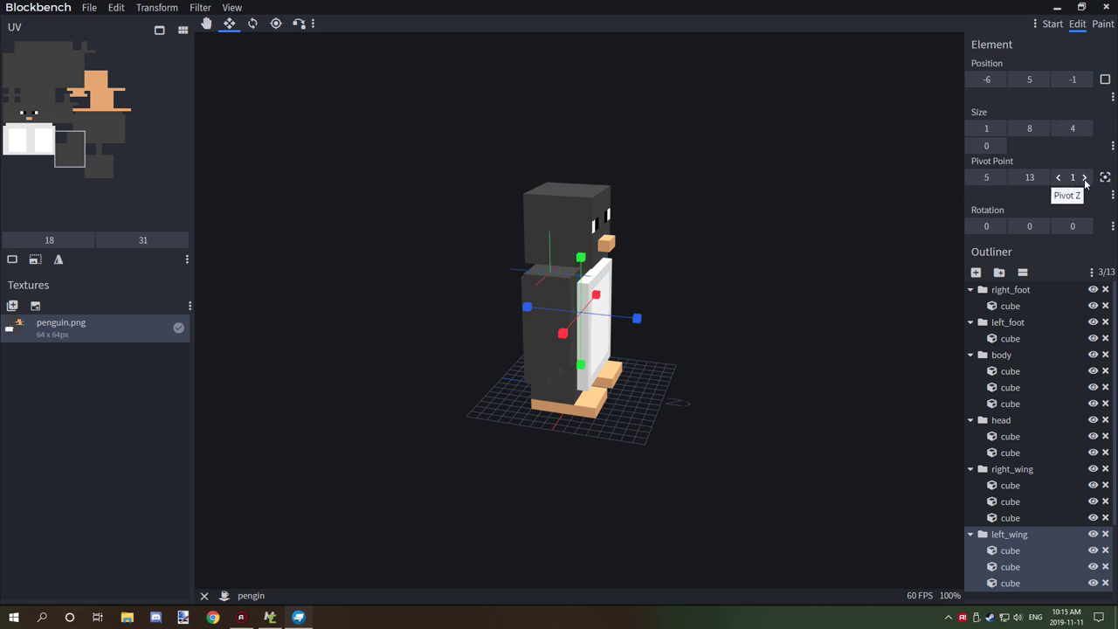
drag(961, 206, 687, 245)
scroll(751, 243, up, 6)
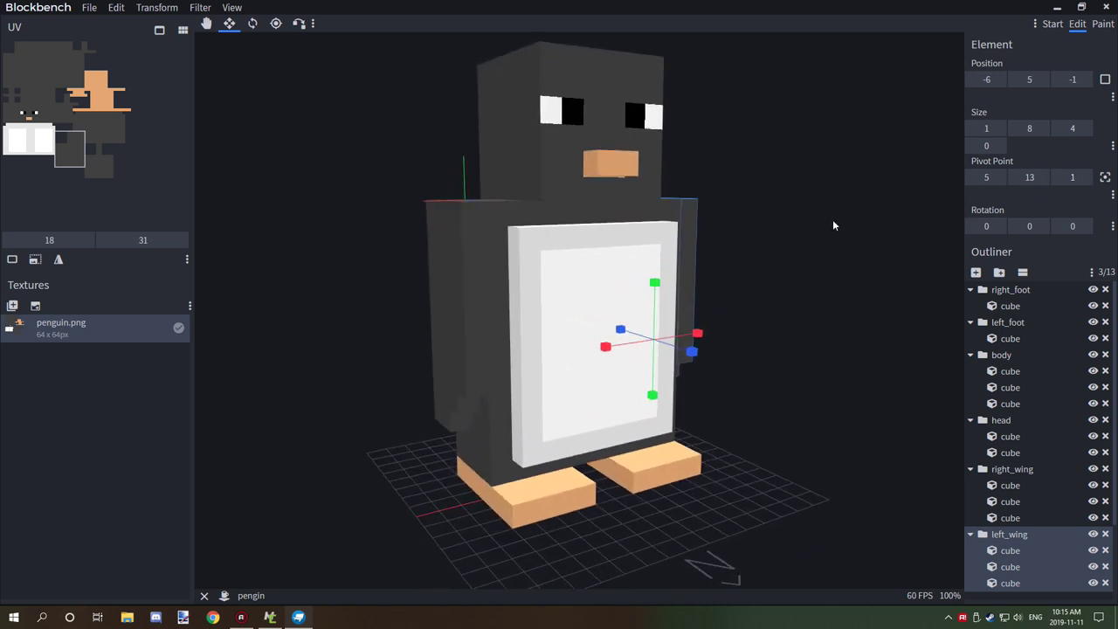
drag(832, 220, 876, 219)
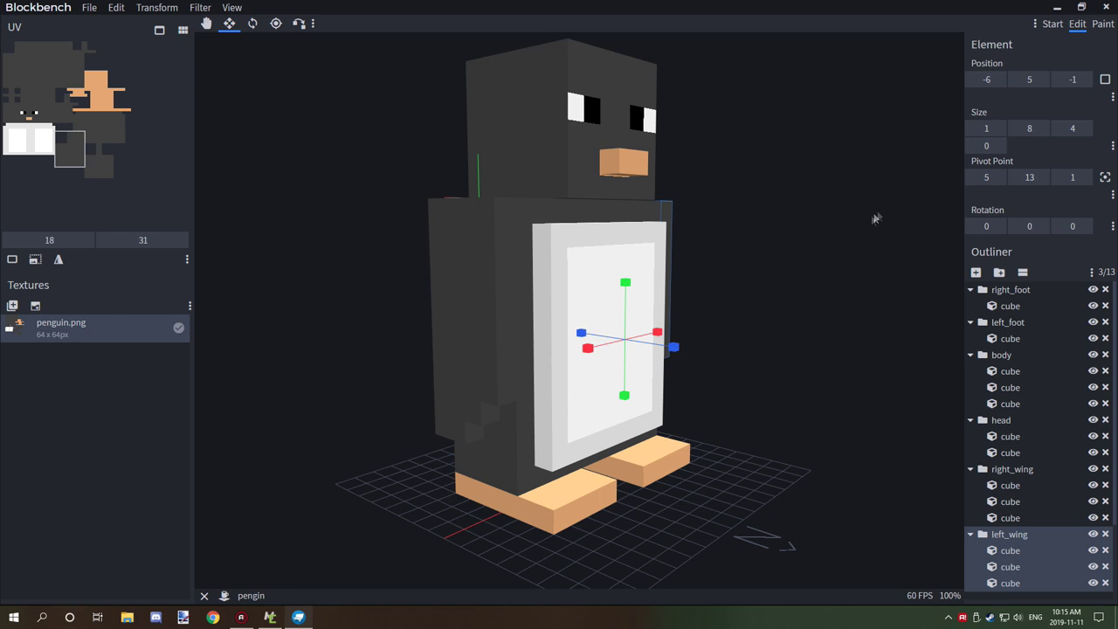
click(1106, 178)
drag(801, 215, 728, 247)
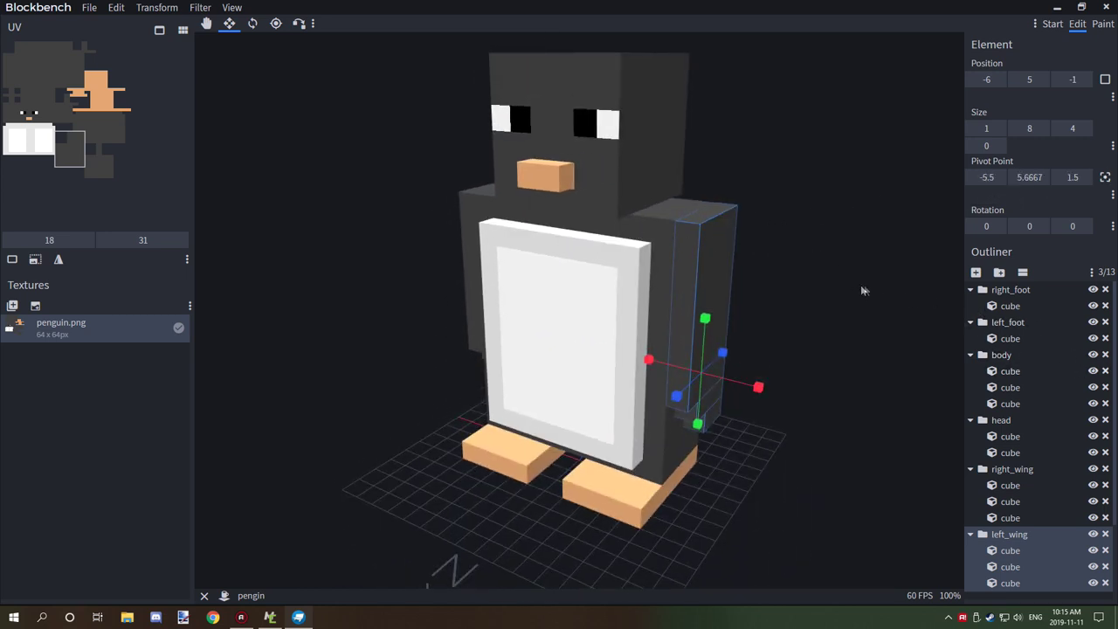
- Set the right_wing group's pivot point to 5, 13, 1
click(998, 472)
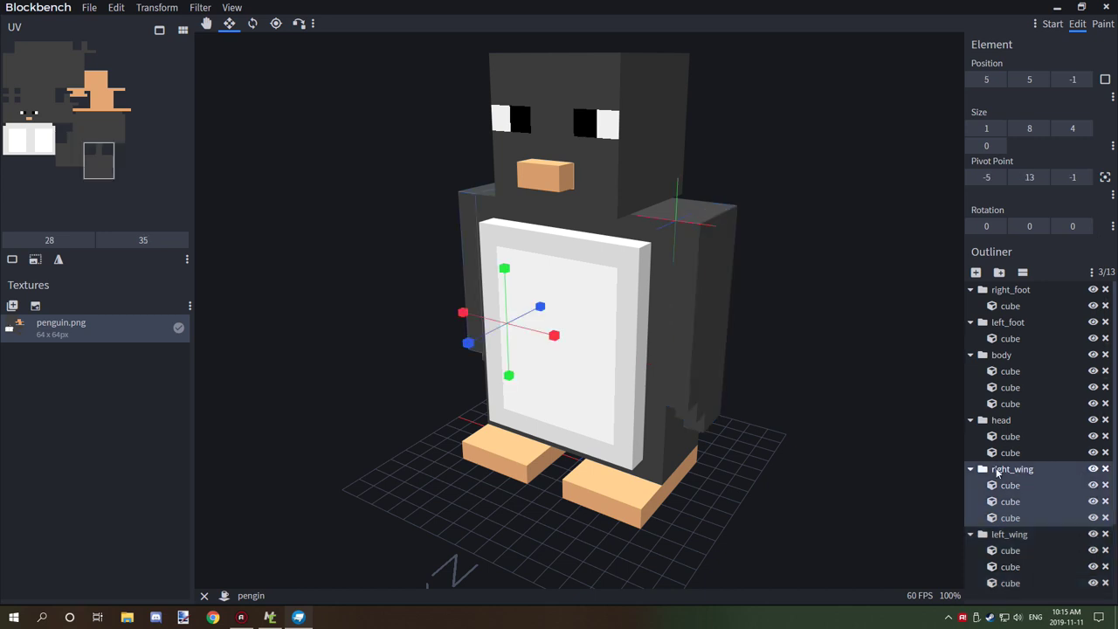
drag(837, 407, 906, 399)
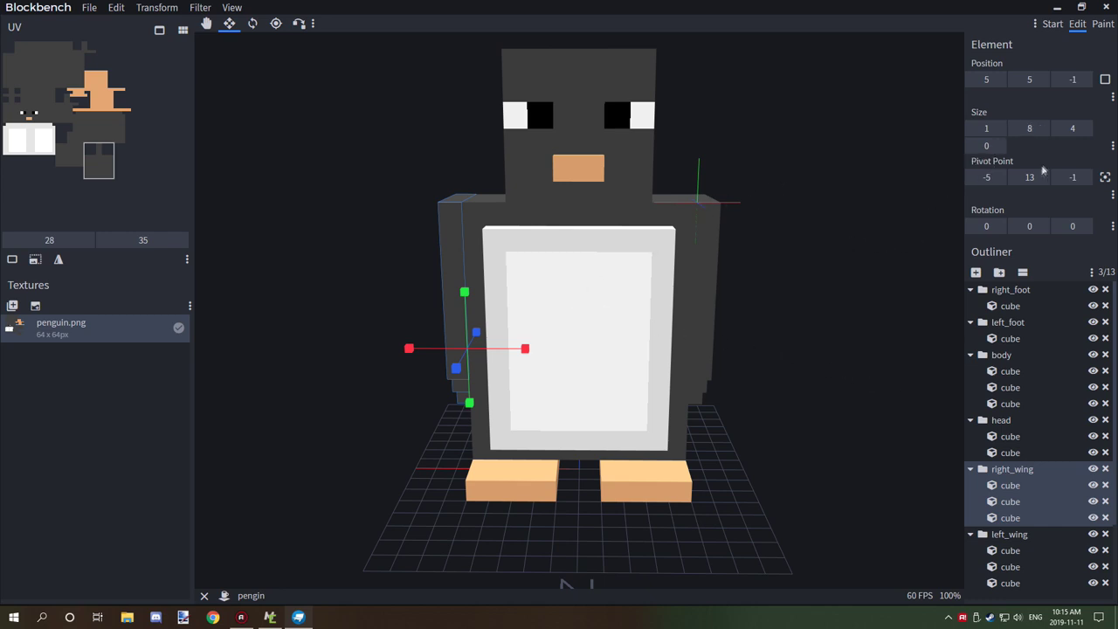
click(971, 177)
click(972, 177)
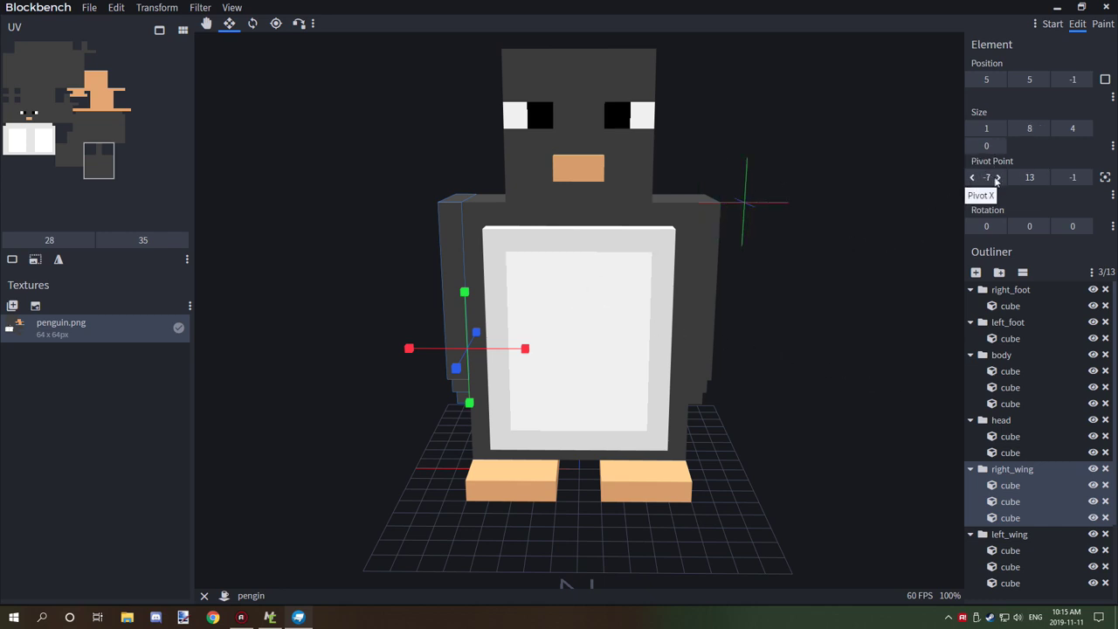
click(998, 177)
click(998, 178)
click(998, 178)
click(999, 177)
click(1000, 177)
drag(952, 194, 886, 269)
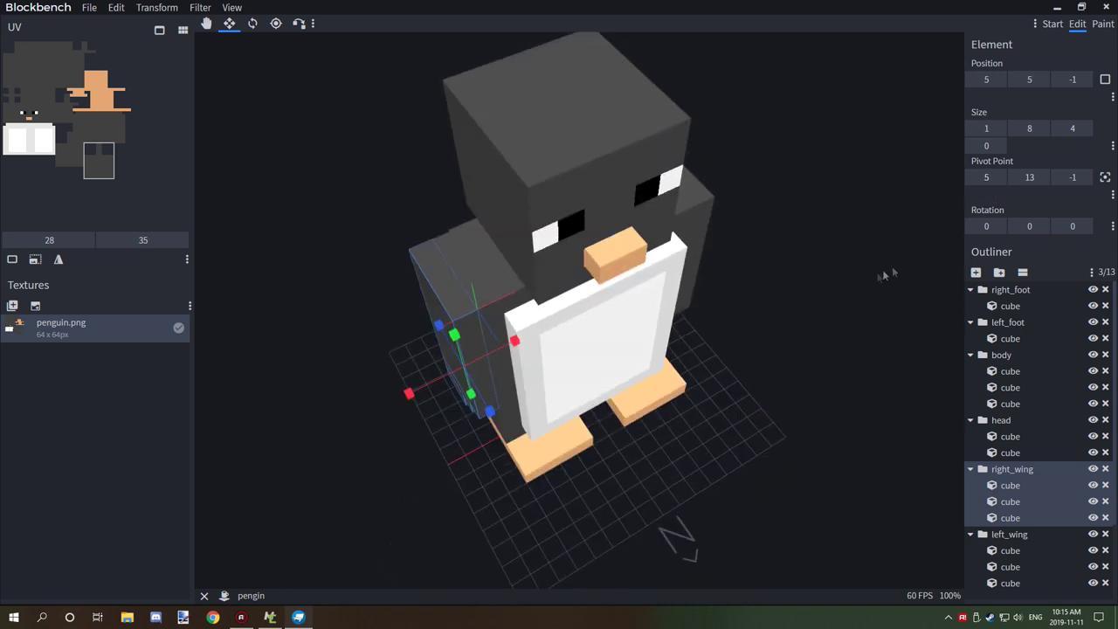
click(1015, 178)
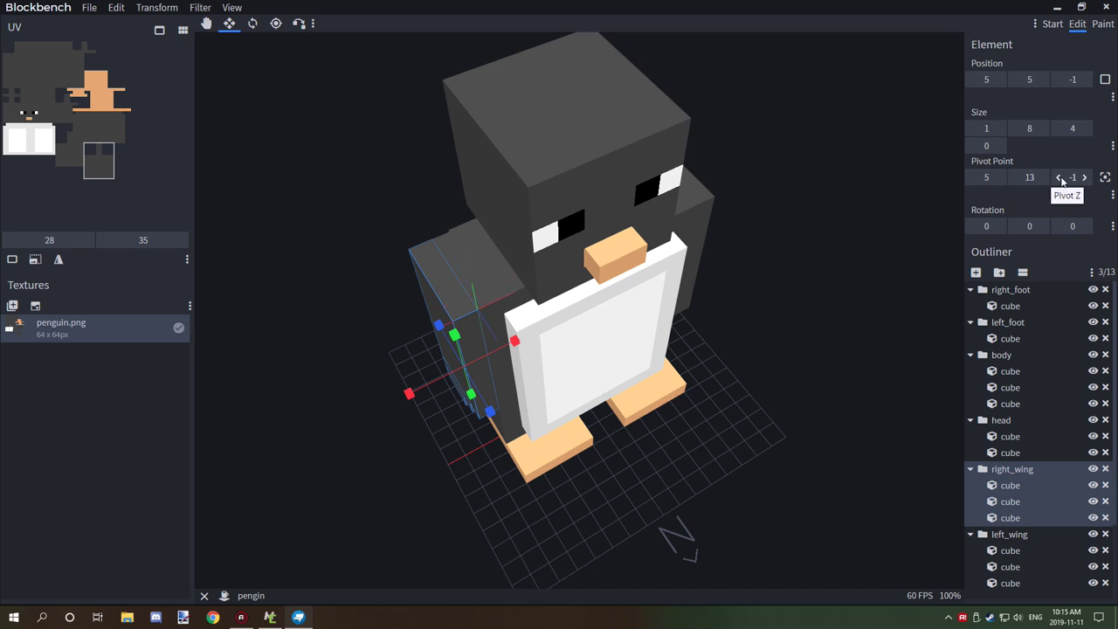
click(1061, 178)
click(1086, 177)
click(1086, 177)
drag(957, 236, 994, 198)
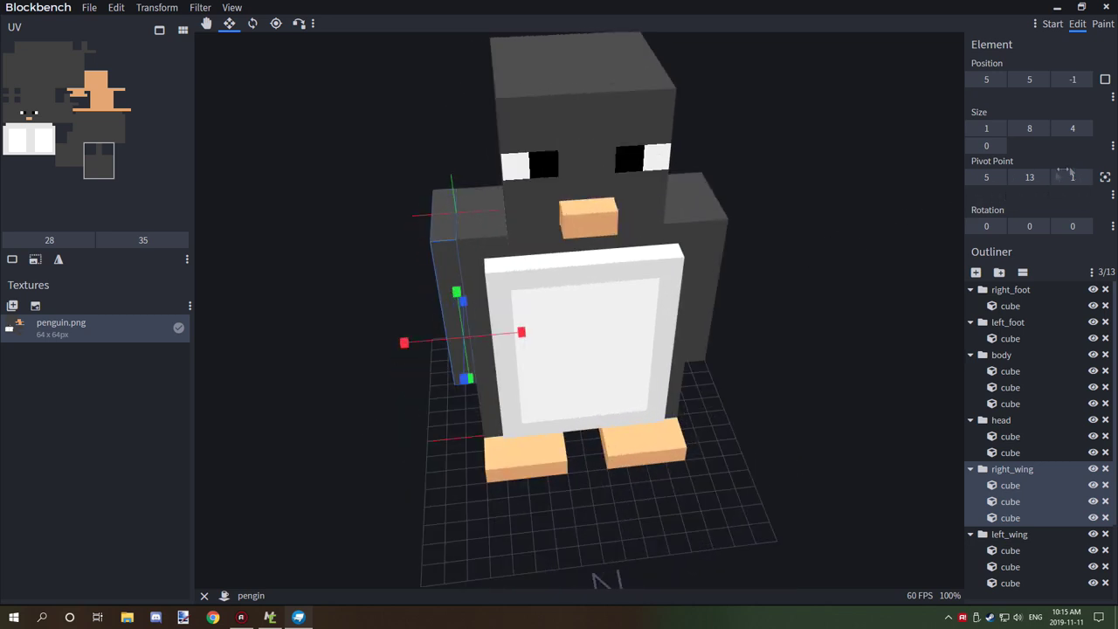
- Save the penguin project and start exporting it as a Java entity
click(89, 7)
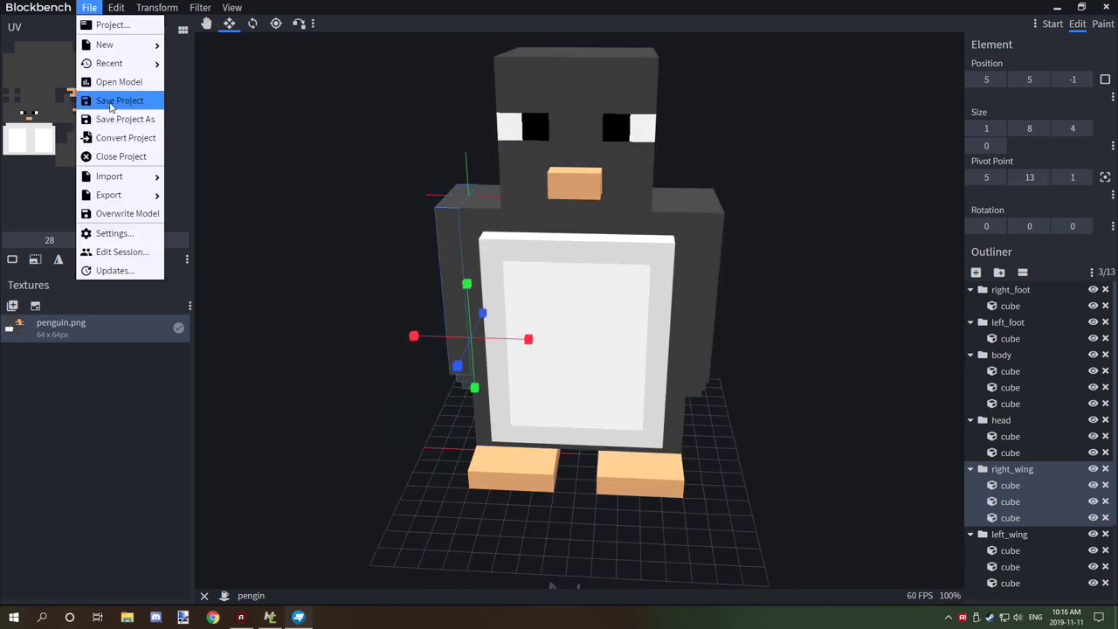
click(111, 103)
click(88, 8)
mouse_move(113, 195)
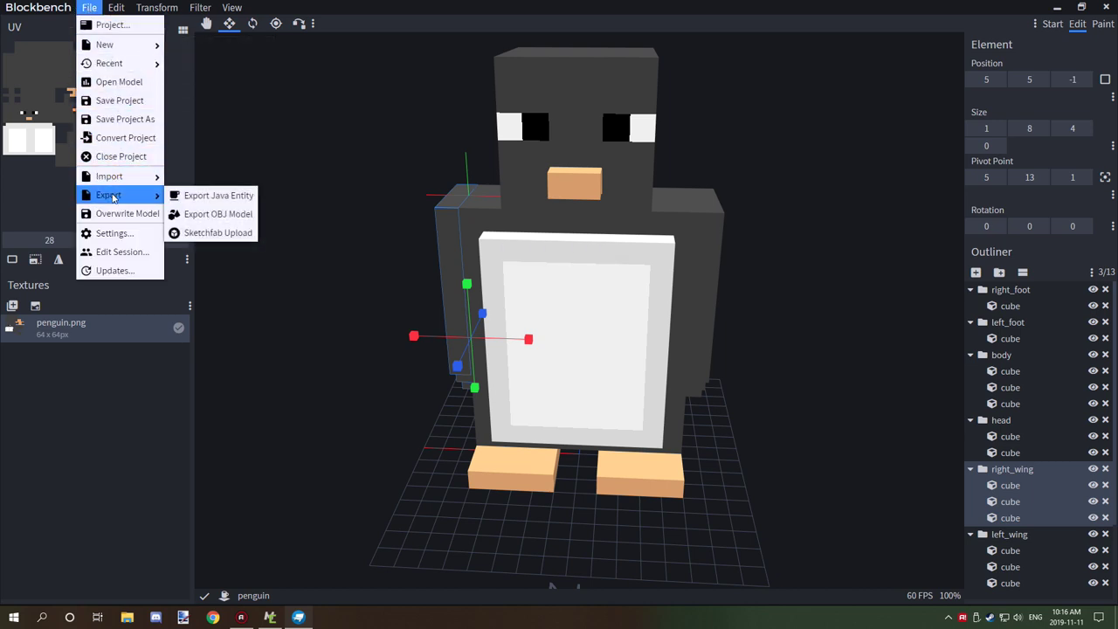
click(217, 197)
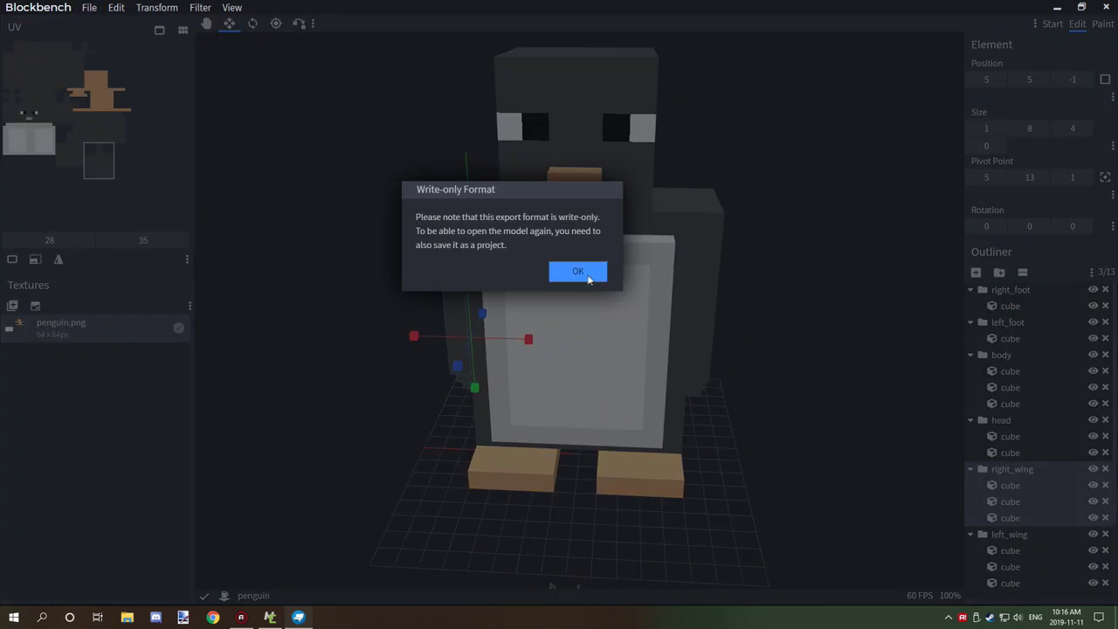
click(577, 269)
- Delete the old pengin.java, save the export as penguin.java replacing the existing file, and close Blockbench
right_click(572, 270)
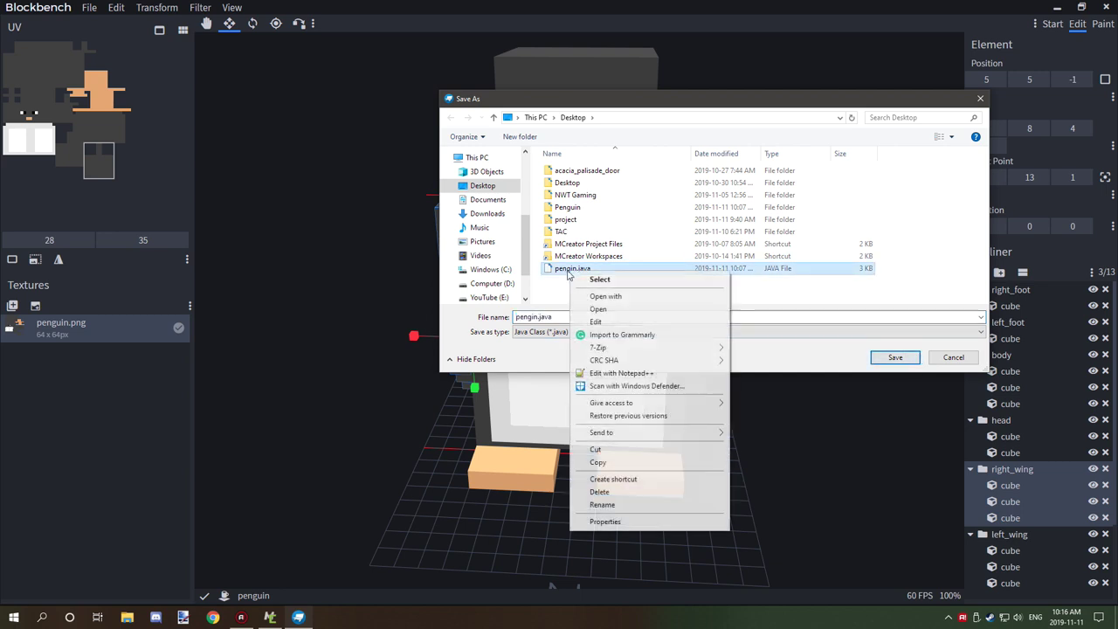
click(598, 494)
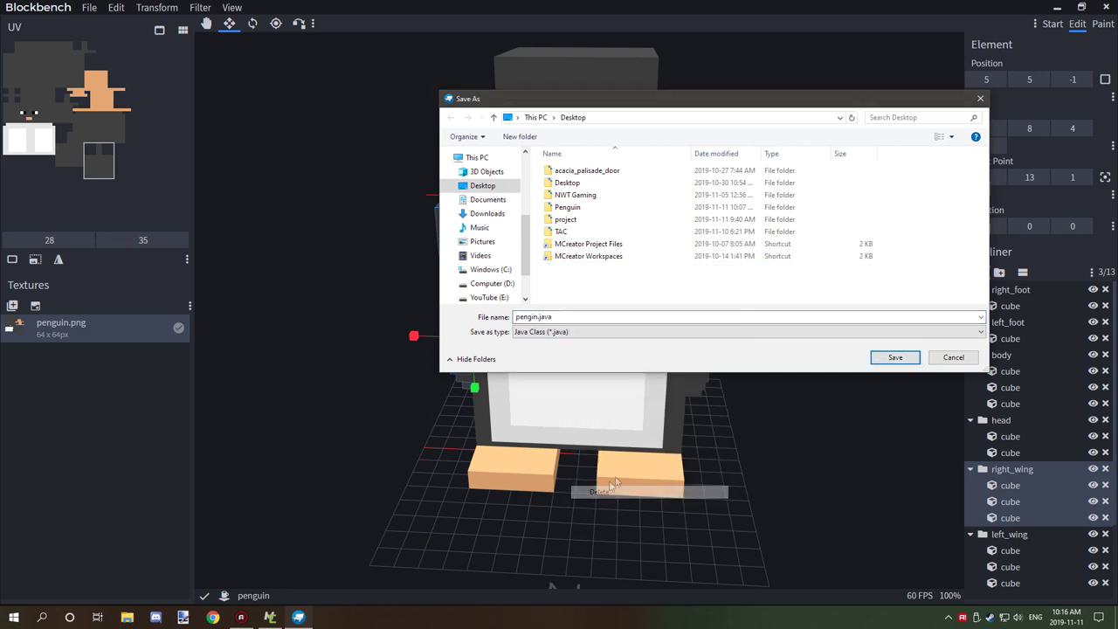
click(893, 358)
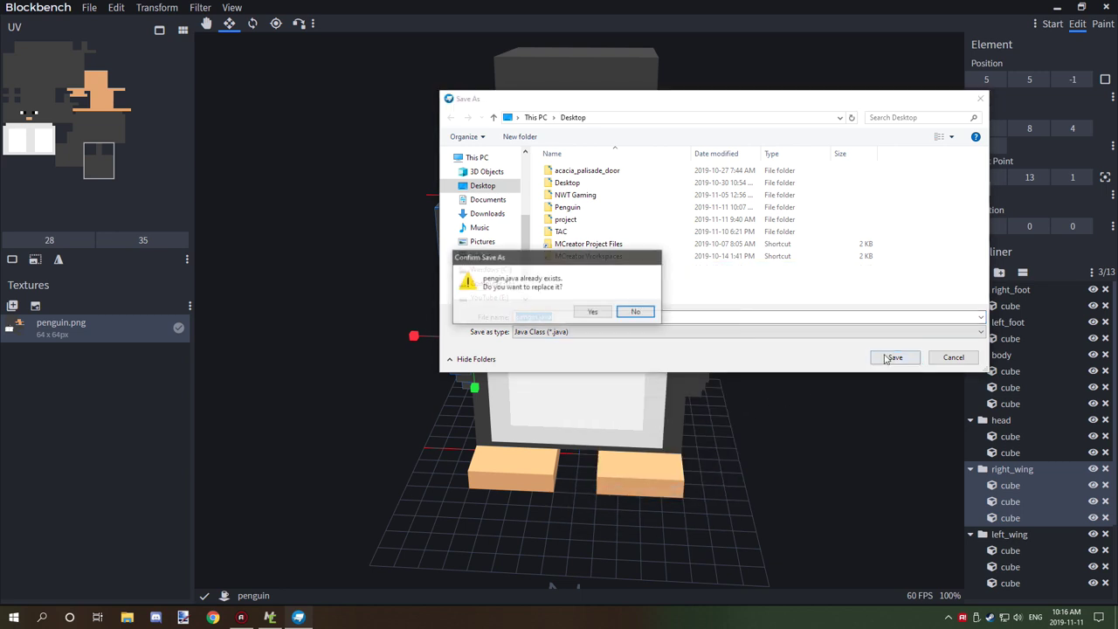
click(591, 312)
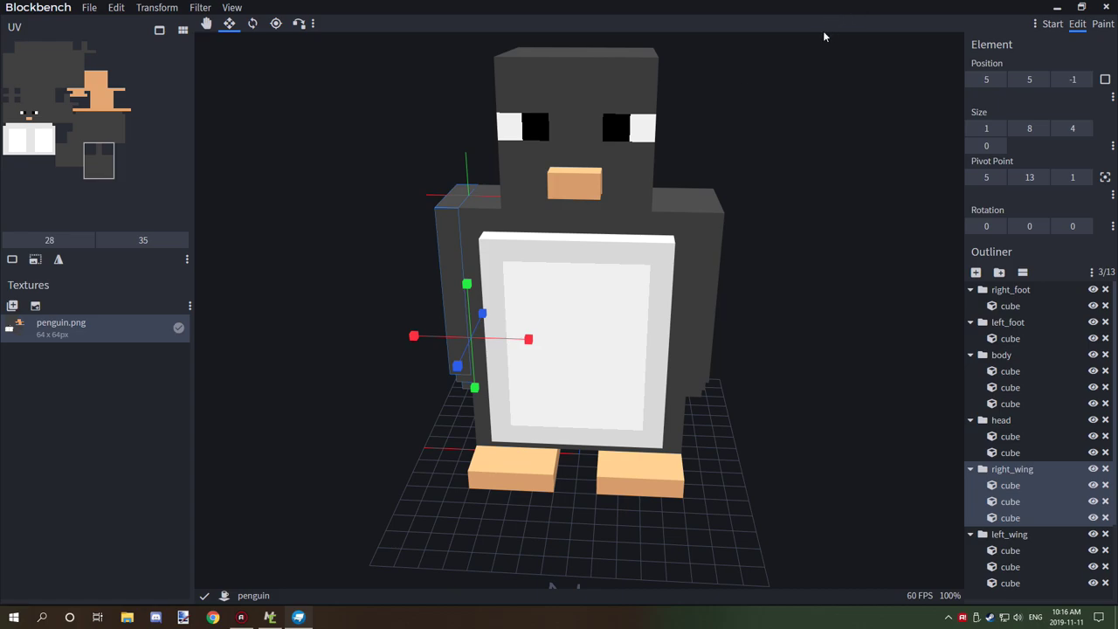
click(1106, 6)
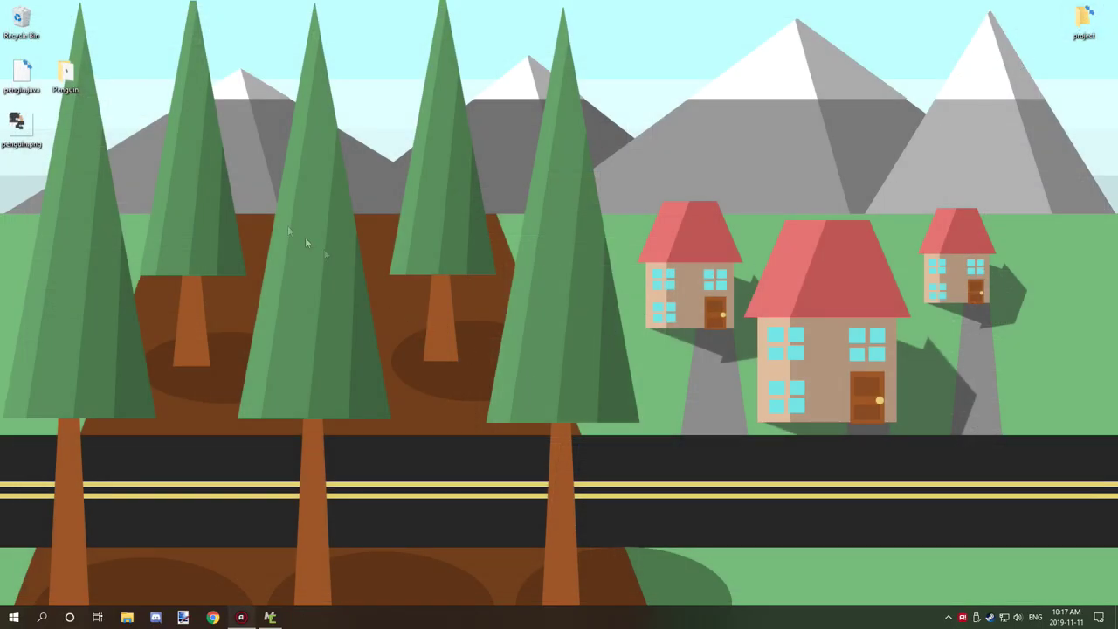
- Delete the old Modelpenguin from the workspace's 3D models and start importing the exported penguin Java file
click(270, 617)
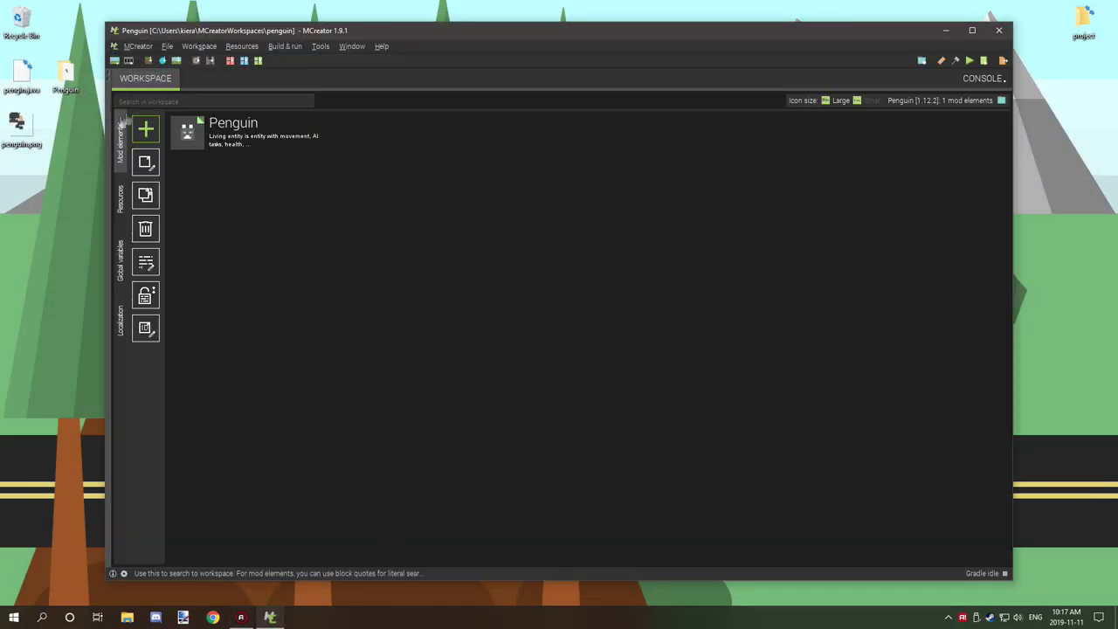
click(121, 209)
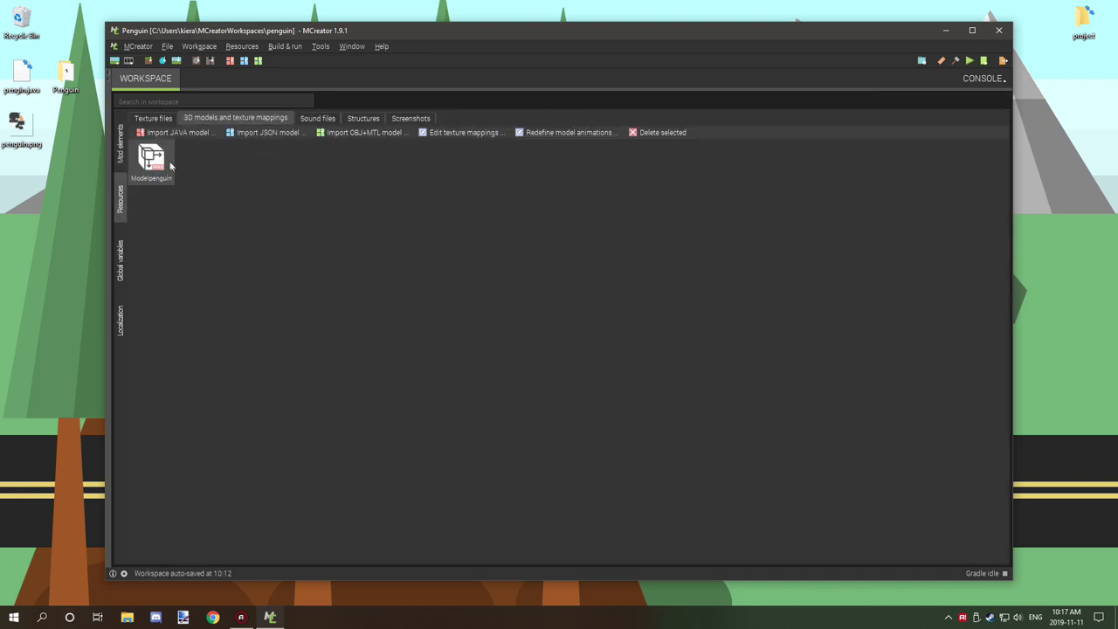
click(632, 132)
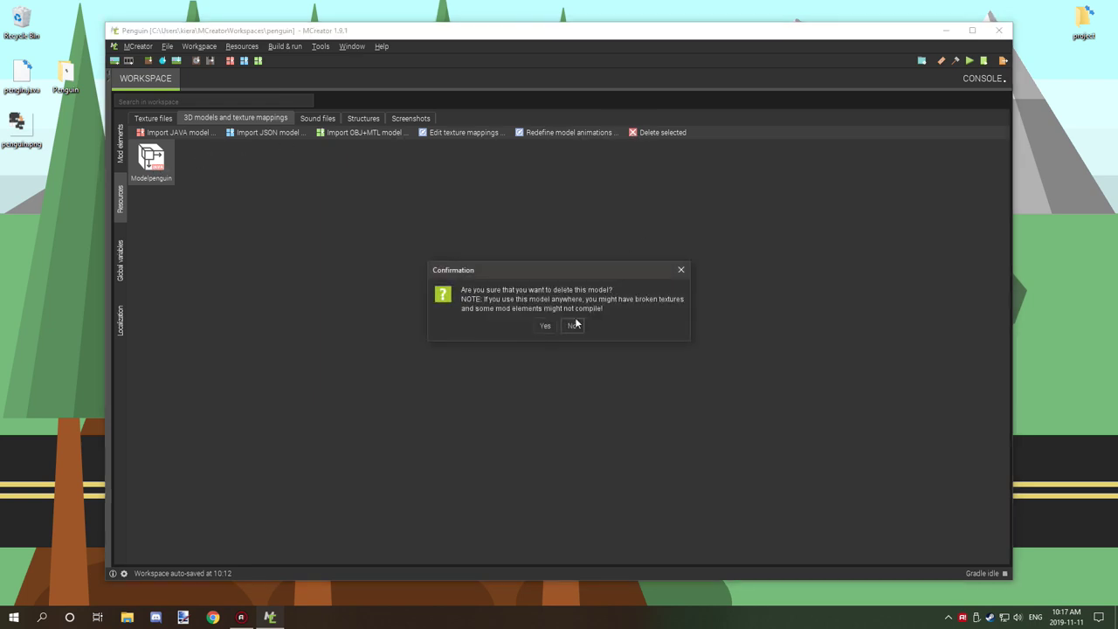
click(544, 324)
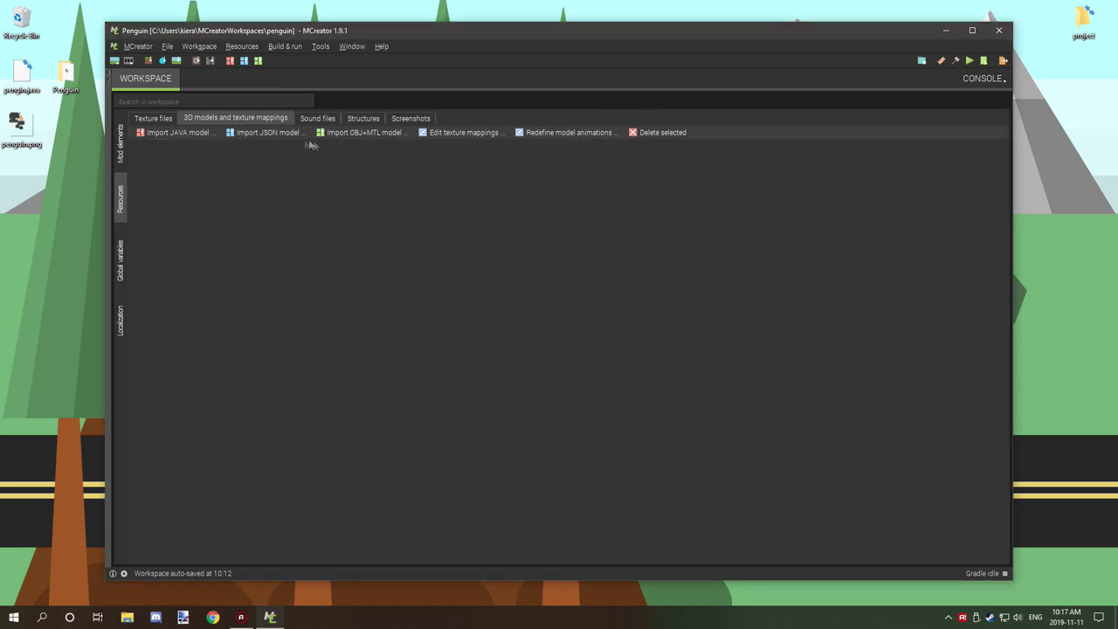
click(166, 132)
click(463, 234)
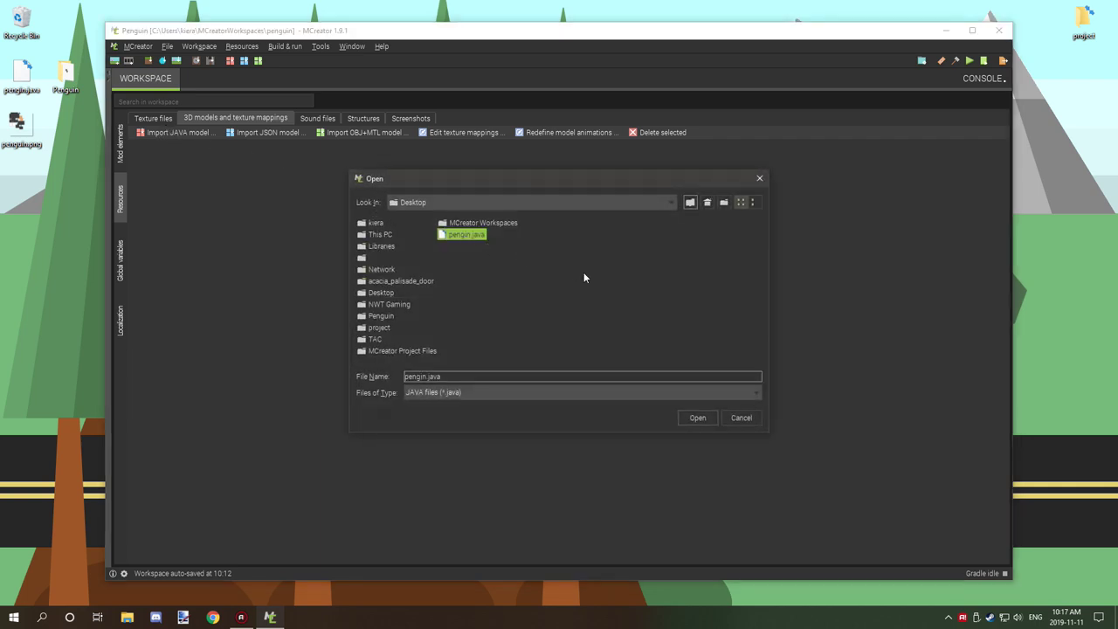
- Open penguin.java and set the feet to Right leg swing and Left leg swing
click(696, 417)
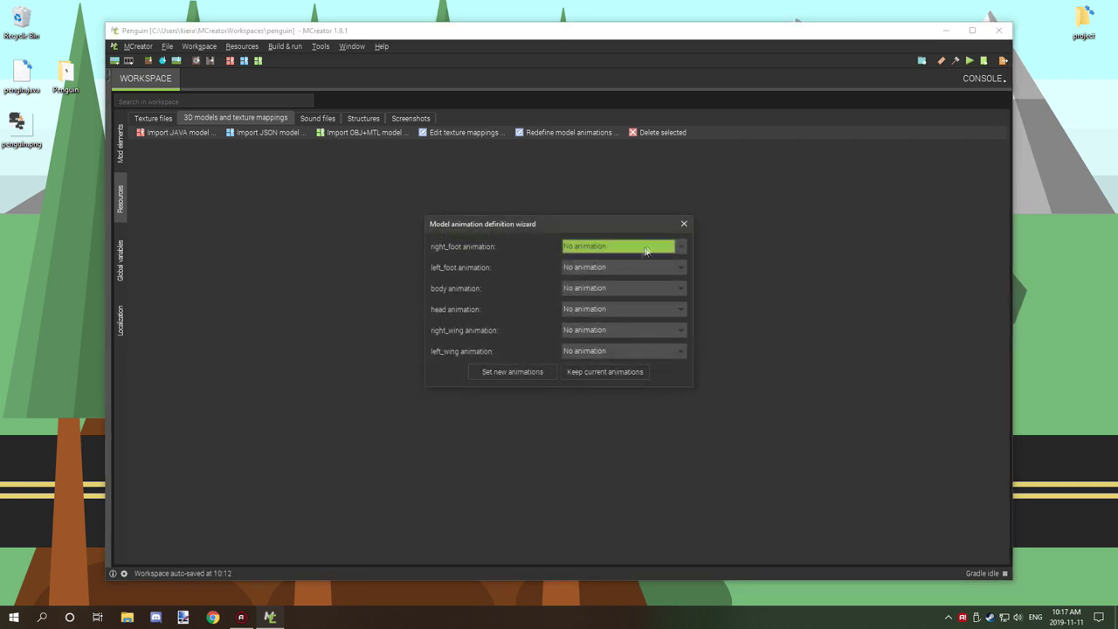
click(681, 248)
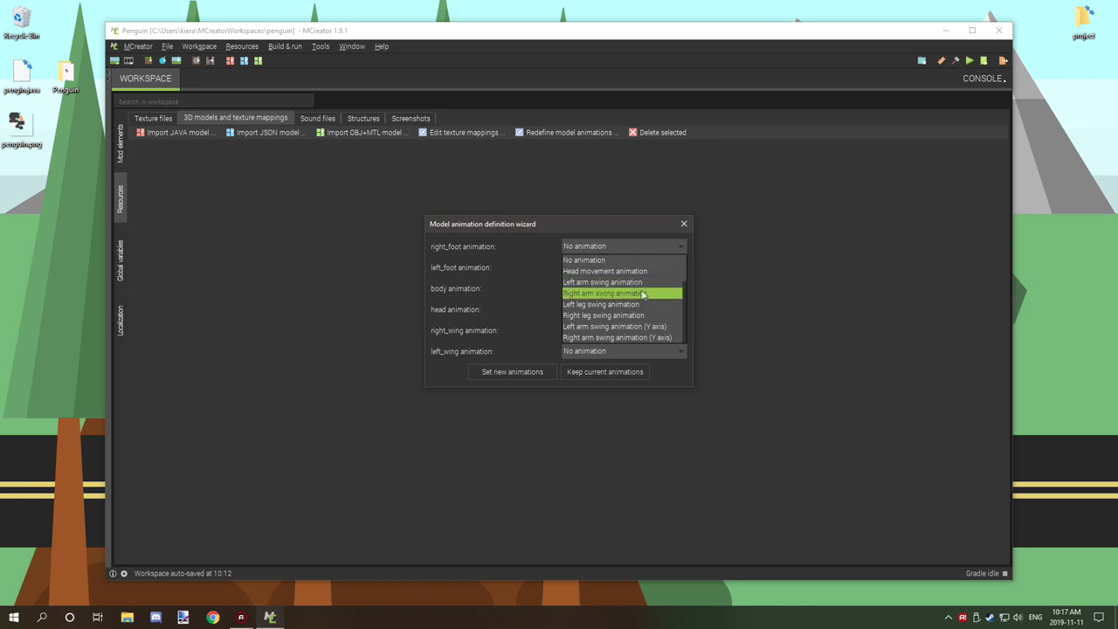
scroll(636, 296, down, 3)
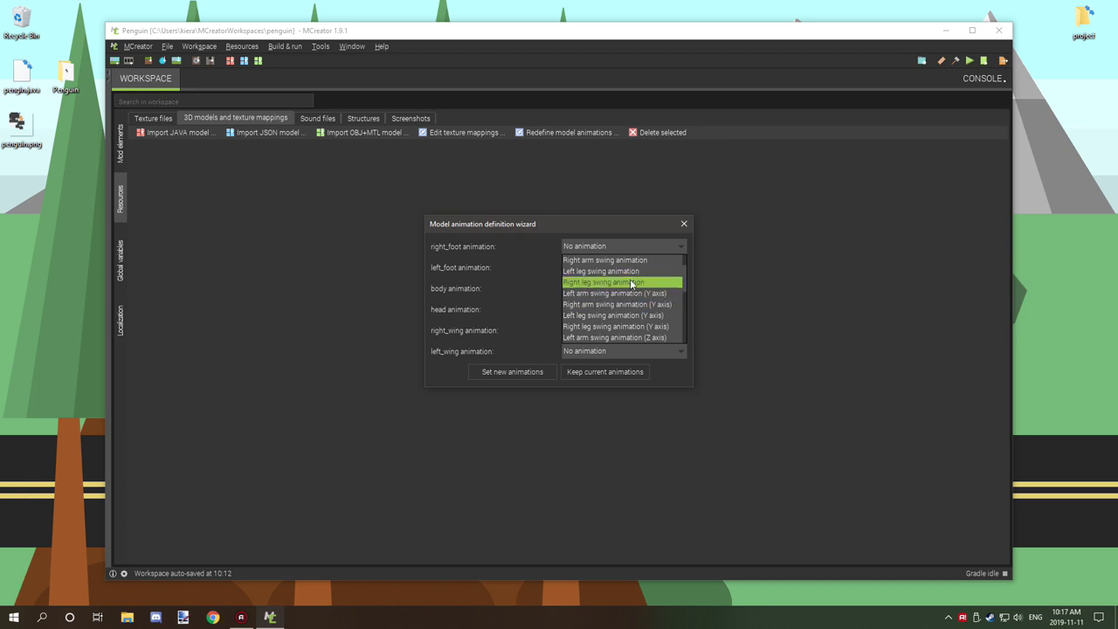
click(626, 271)
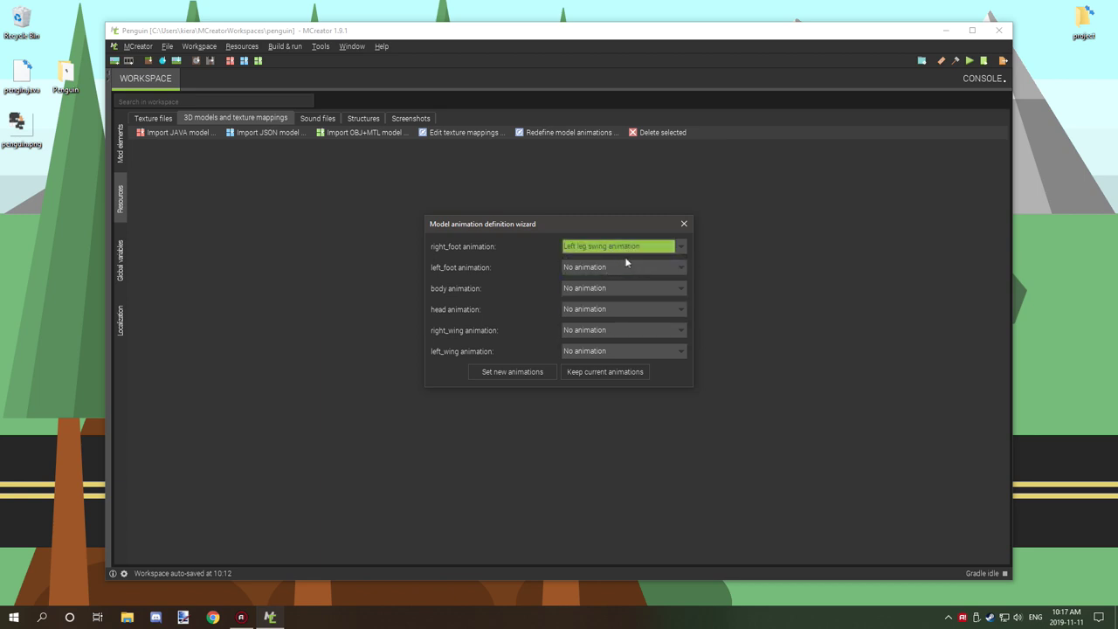
click(646, 248)
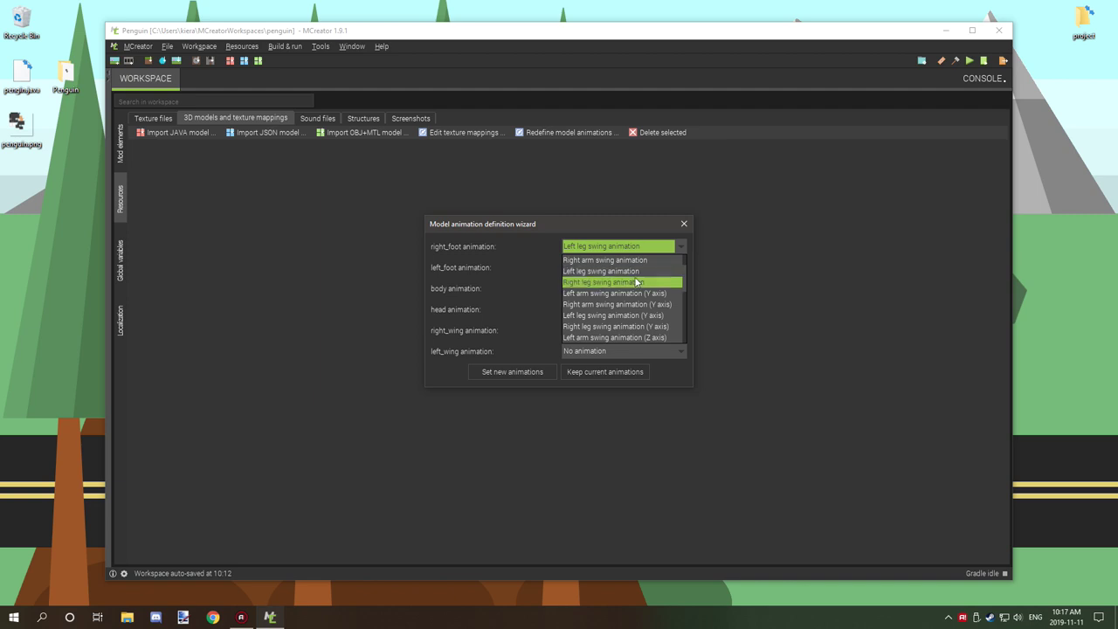
click(633, 282)
click(638, 267)
click(619, 302)
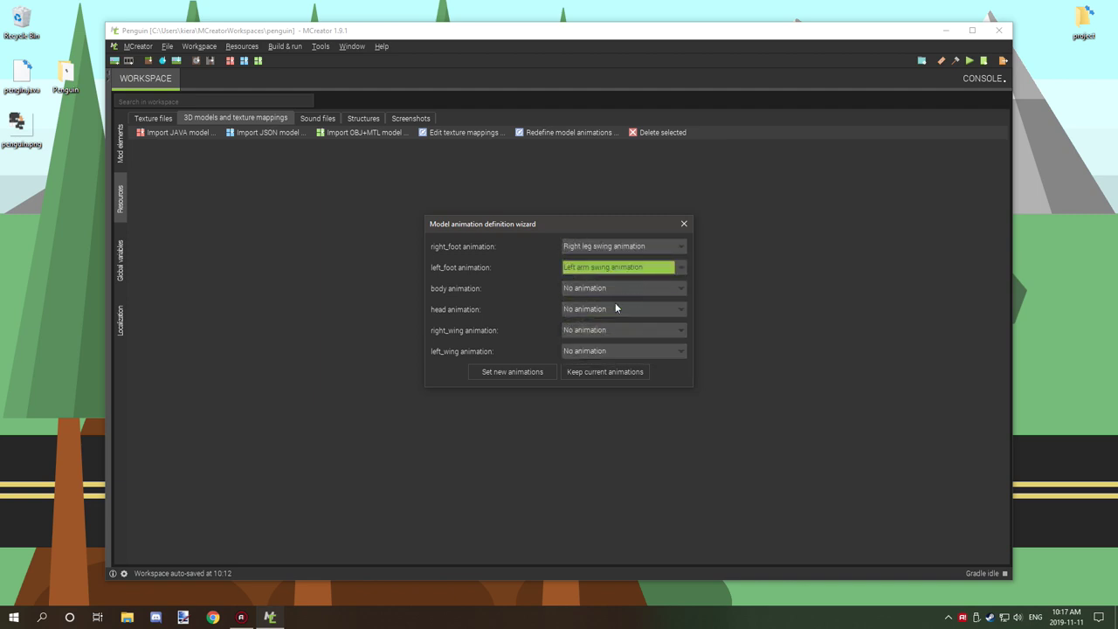
click(617, 268)
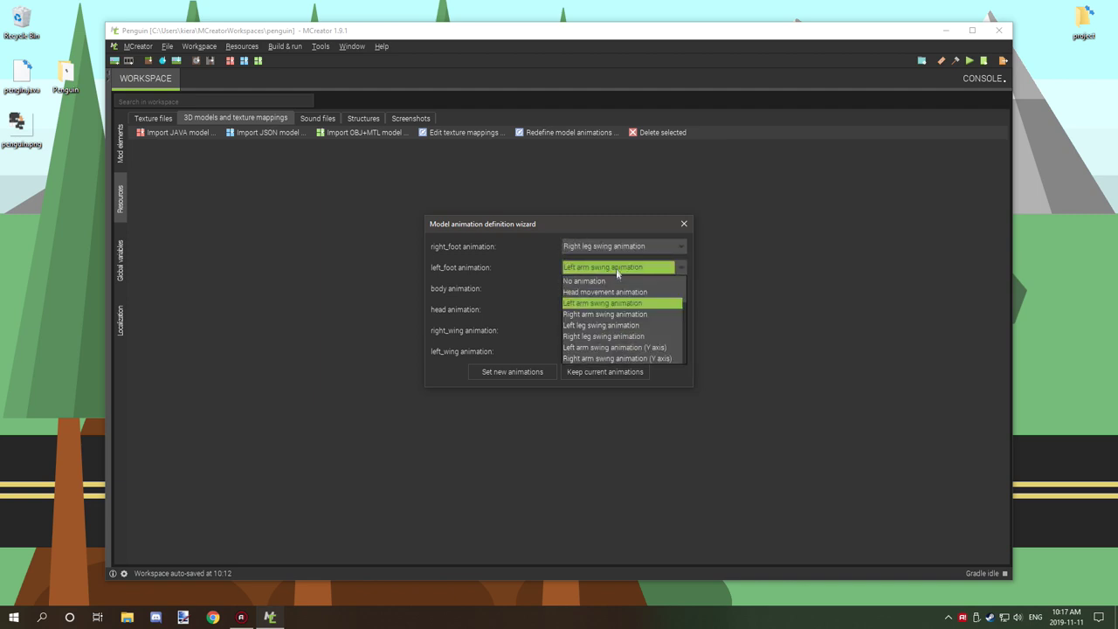
click(612, 325)
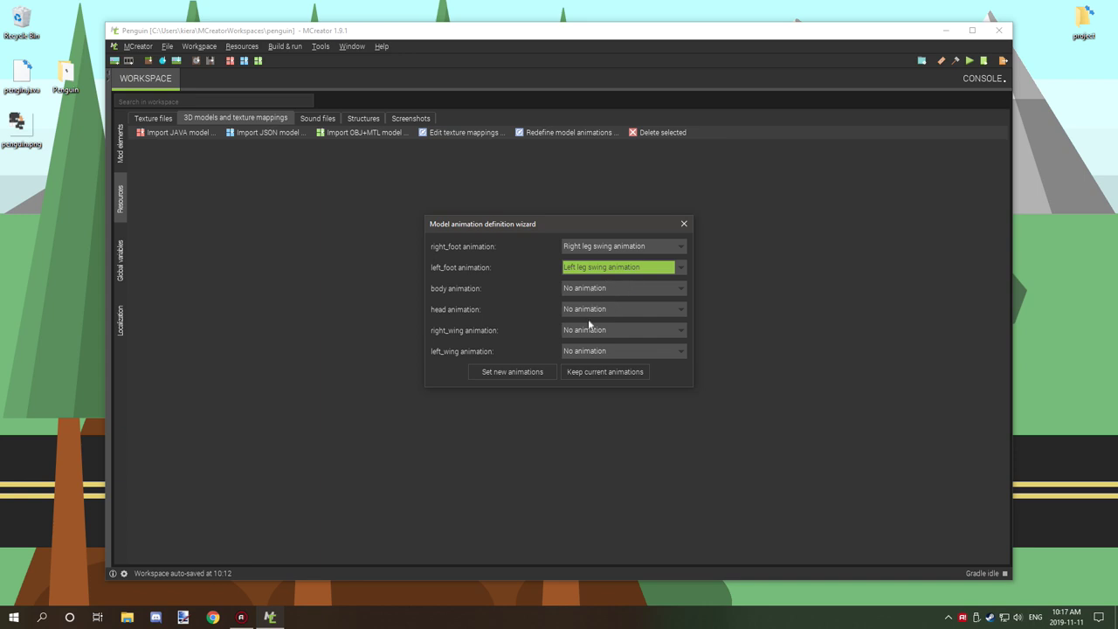
- Give the head Head movement and both wings Right arm swing (Z axis), then apply the animations
click(591, 312)
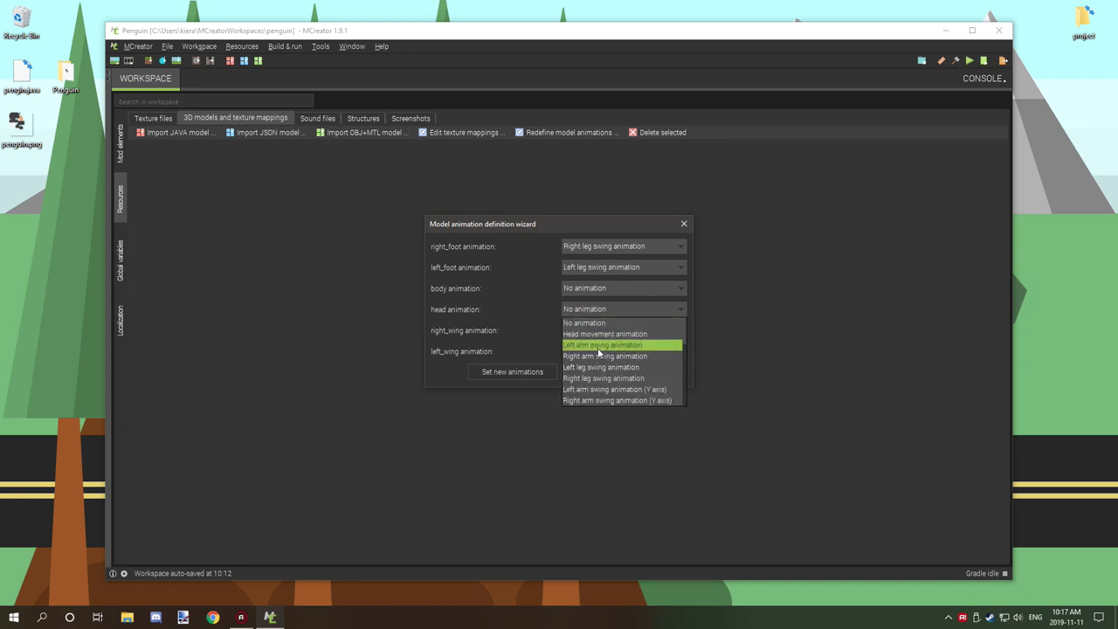
click(607, 334)
click(601, 331)
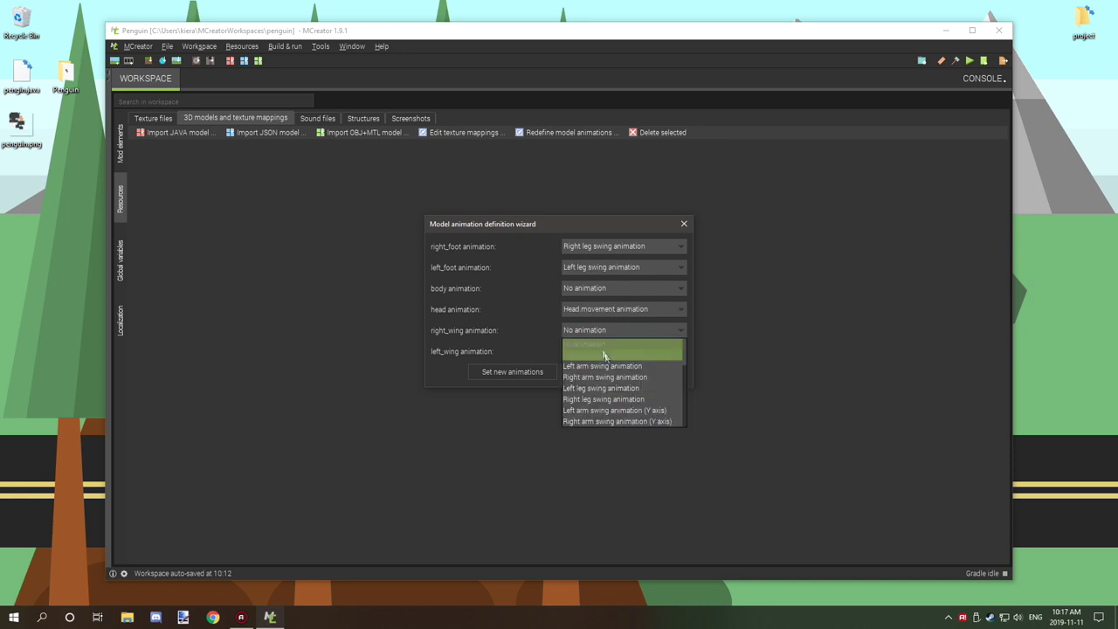
scroll(606, 353, down, 4)
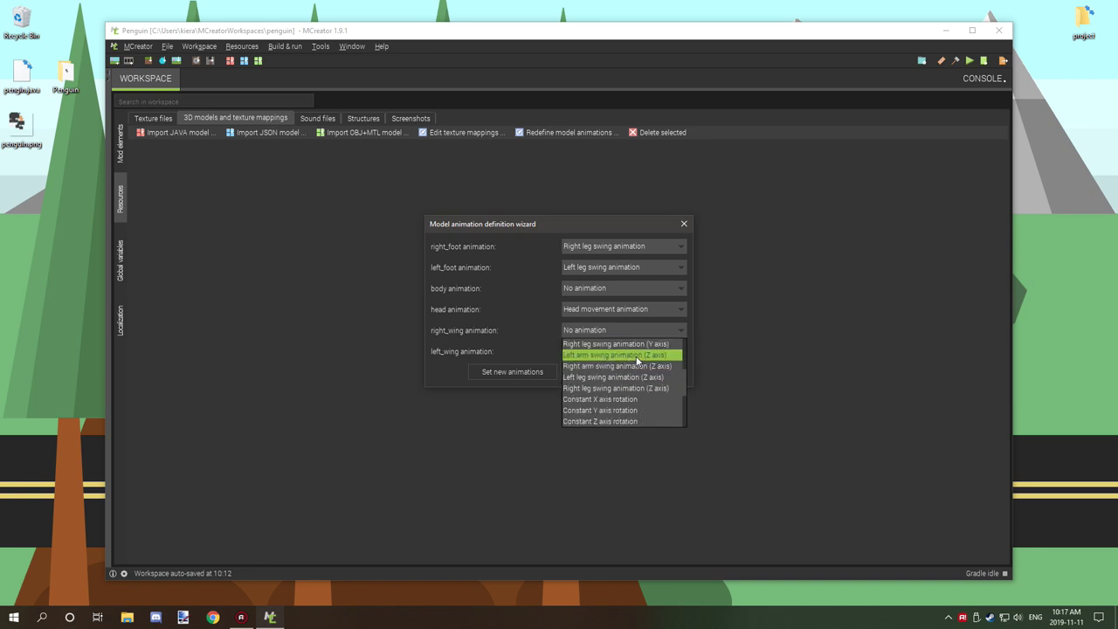
click(640, 368)
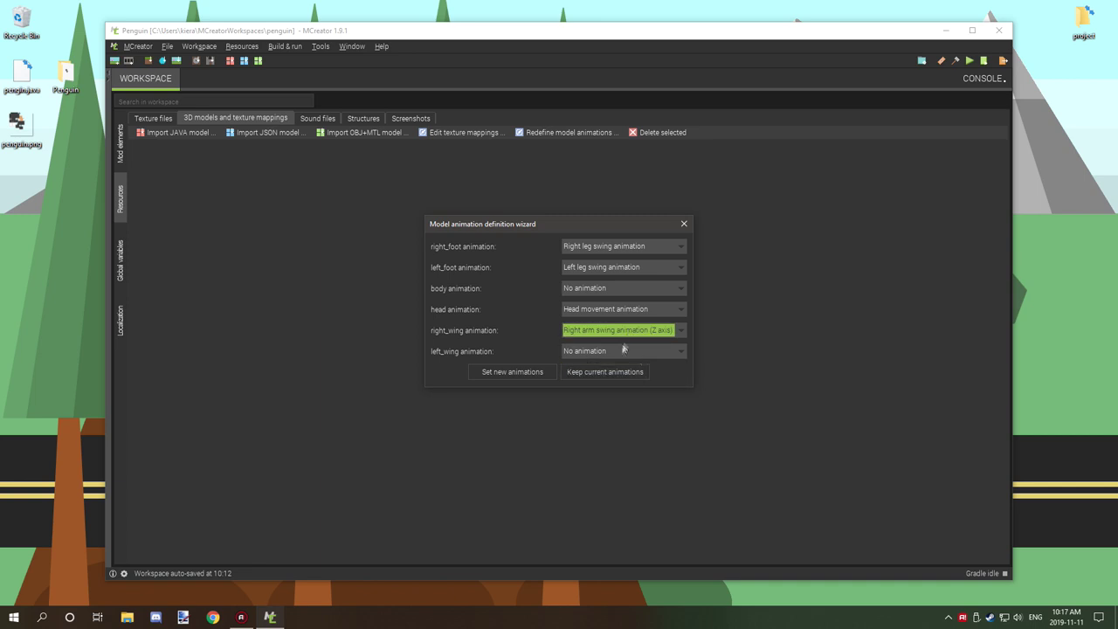
click(623, 351)
scroll(613, 387, down, 1)
scroll(612, 387, down, 3)
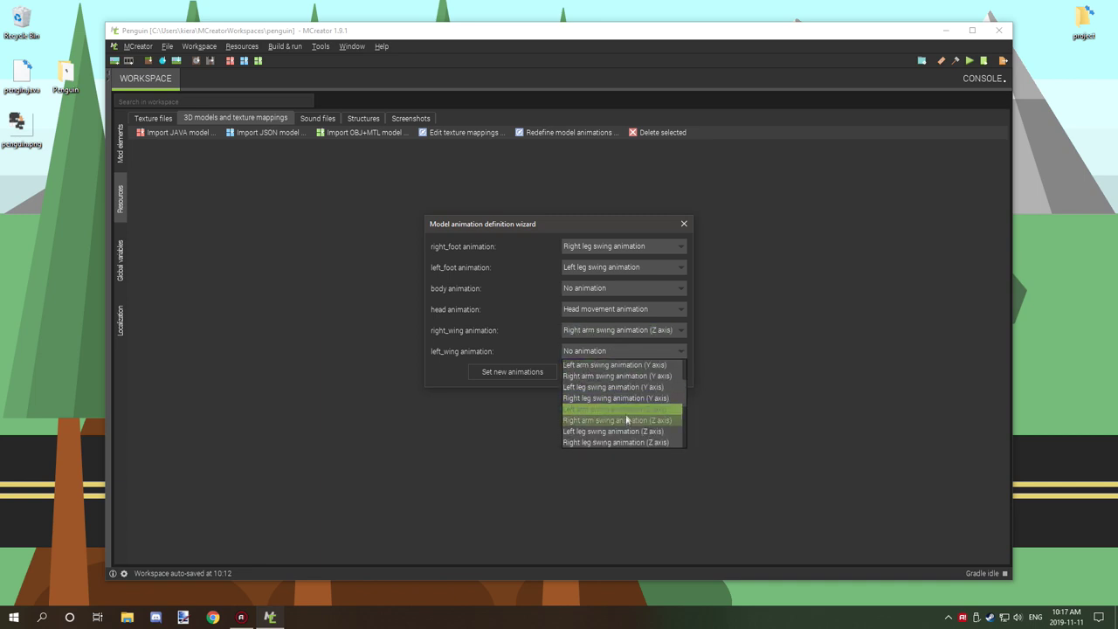
click(643, 387)
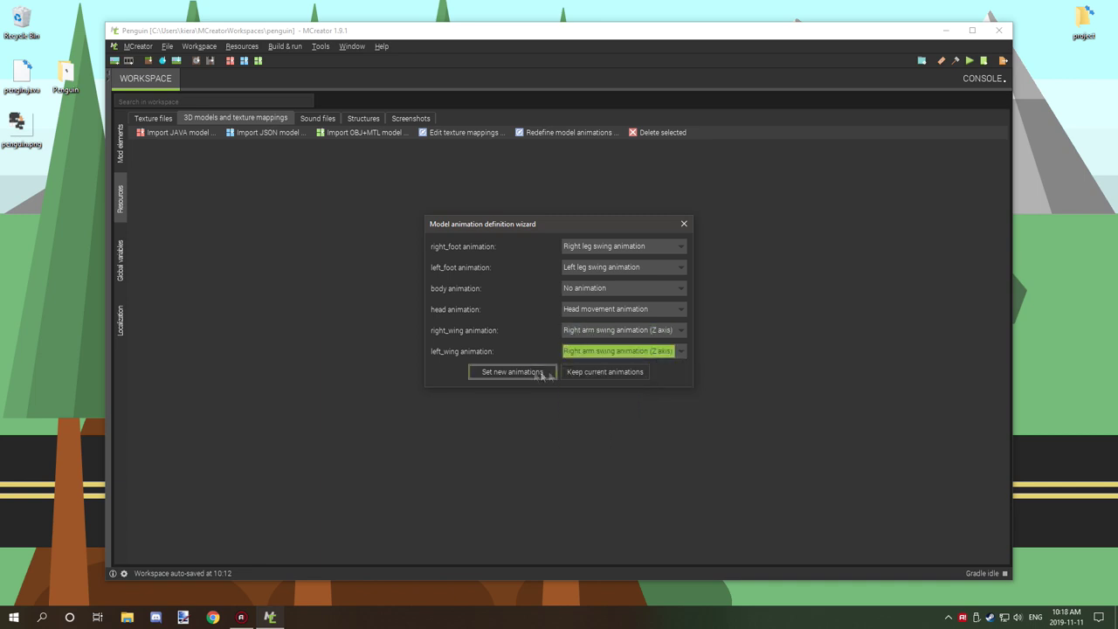
click(531, 372)
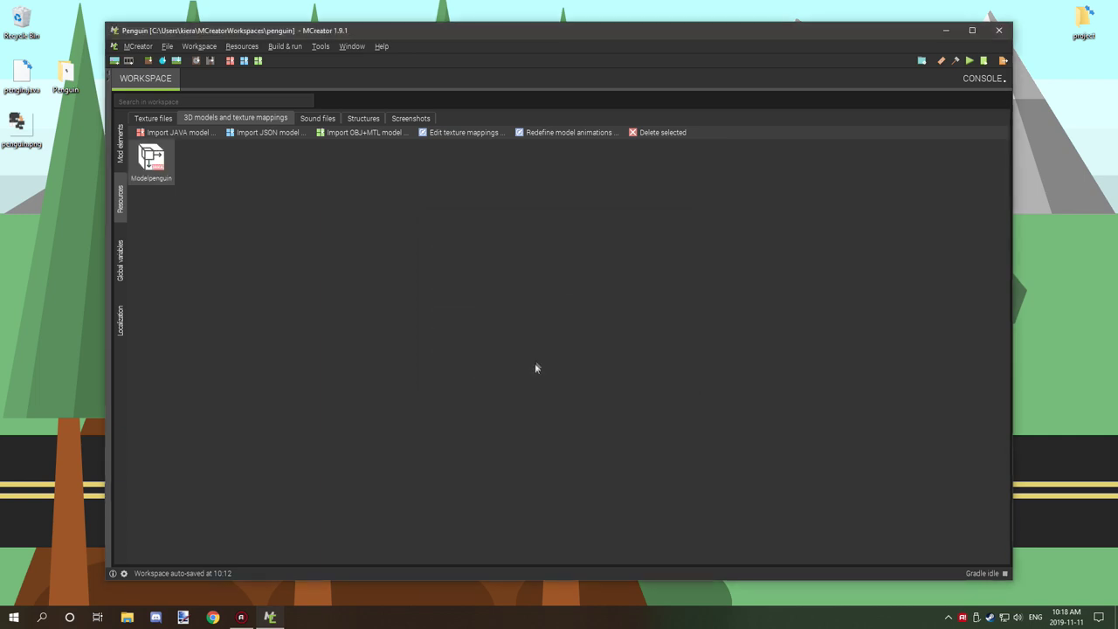
- Build the Penguin mod from the Mod elements list and run the Minecraft test client
click(122, 142)
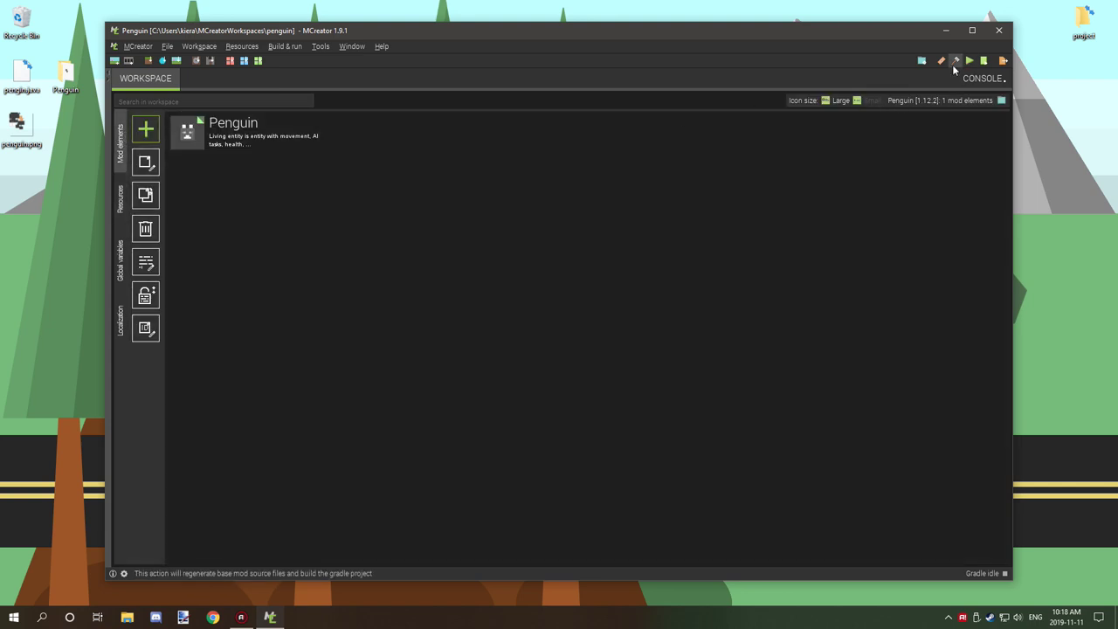
click(956, 60)
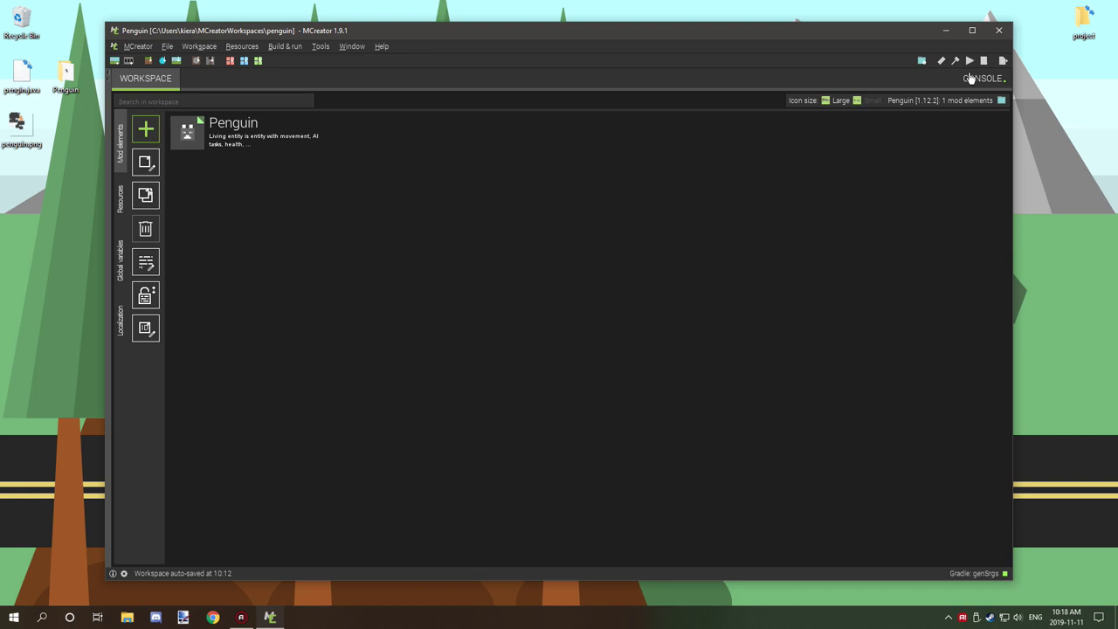
click(970, 60)
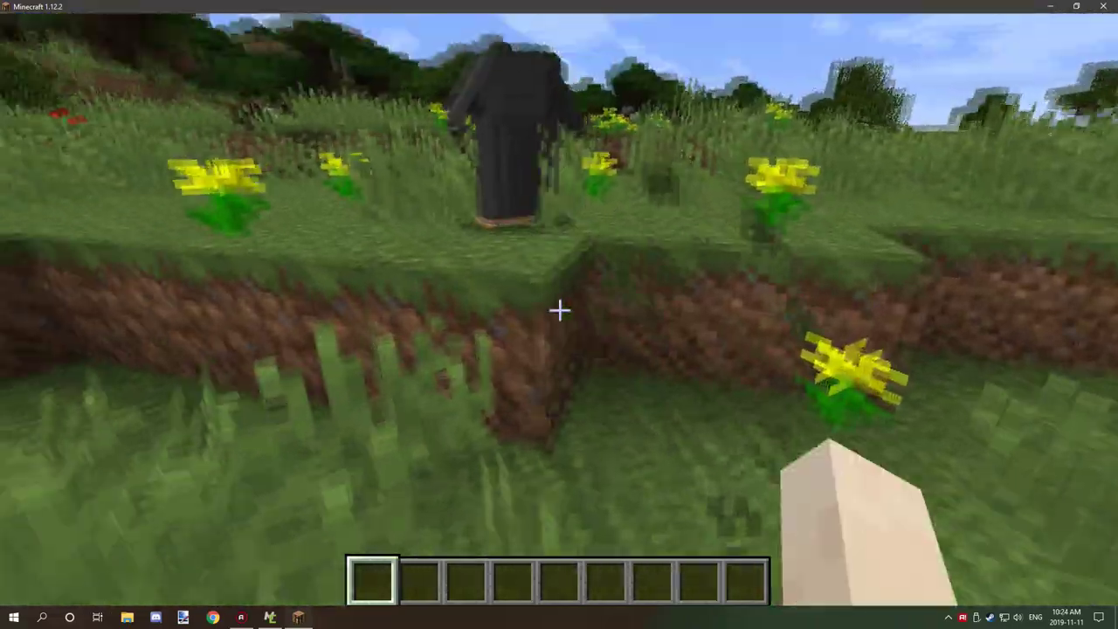
- Walk up to the penguin by the bush, placing a grass block and breaking the pillar blocks along the way
key(w)
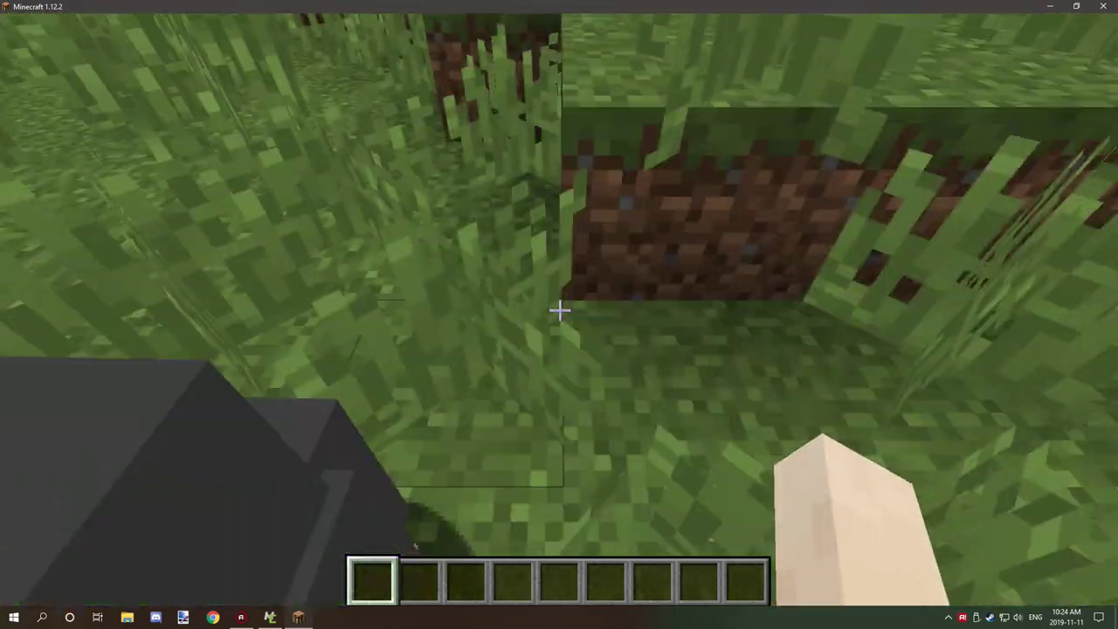
scroll(560, 310, up, 2)
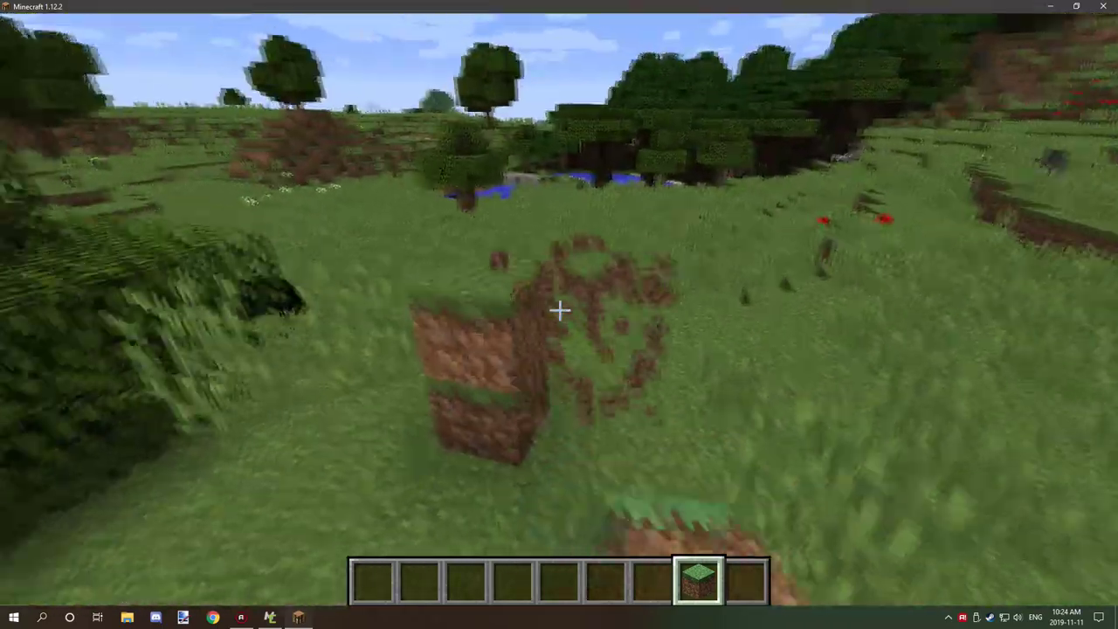
right_click(560, 310)
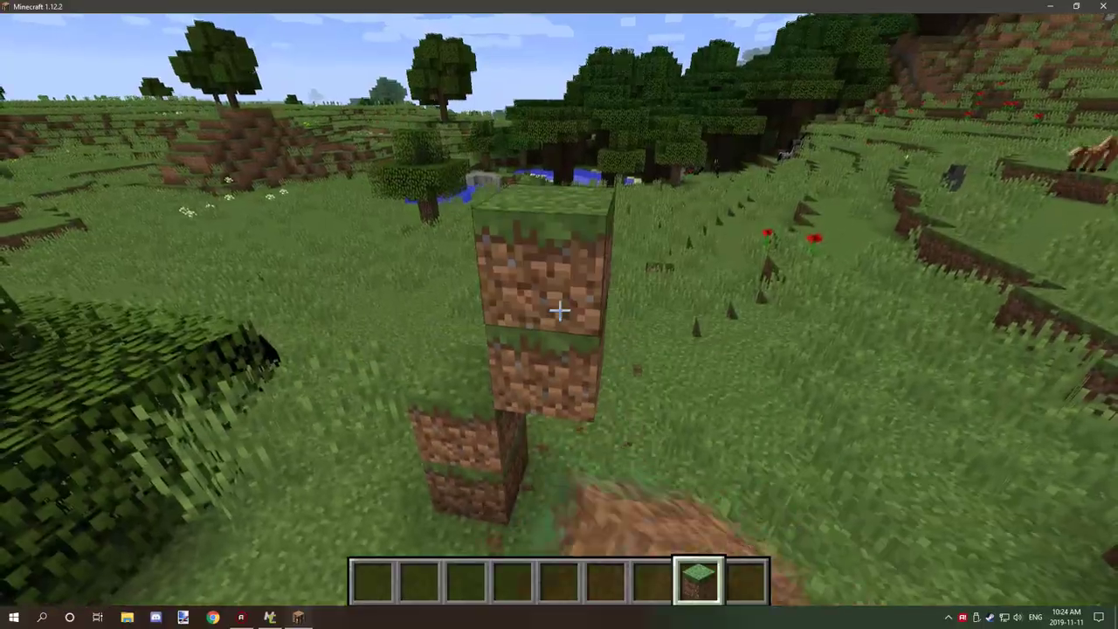
scroll(559, 311, up, 2)
click(559, 310)
click(559, 310)
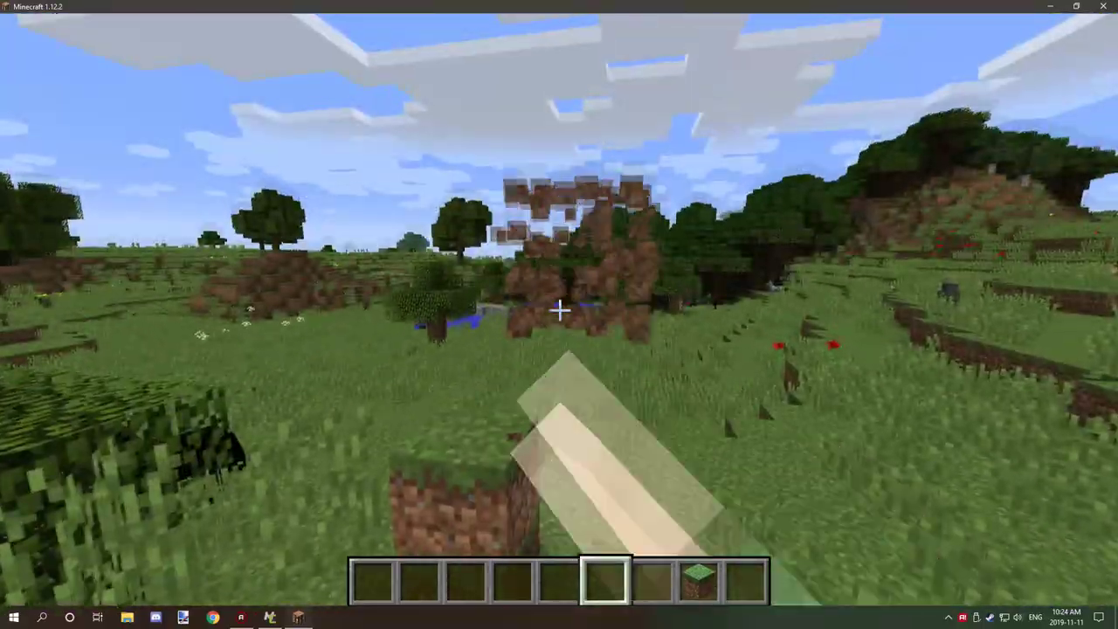
click(559, 310)
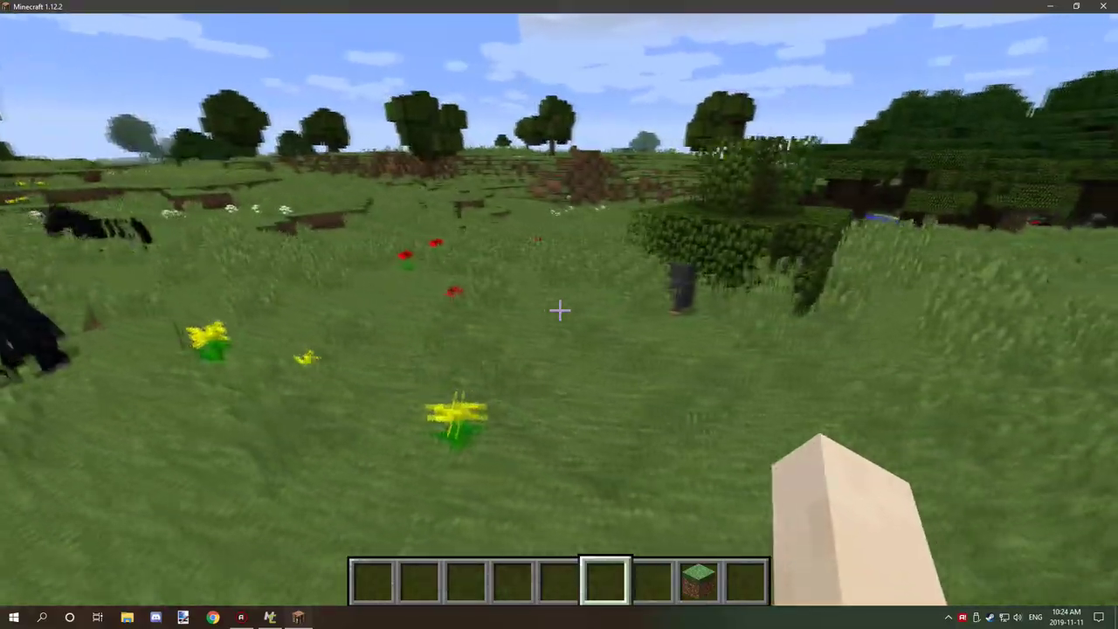
key(w)
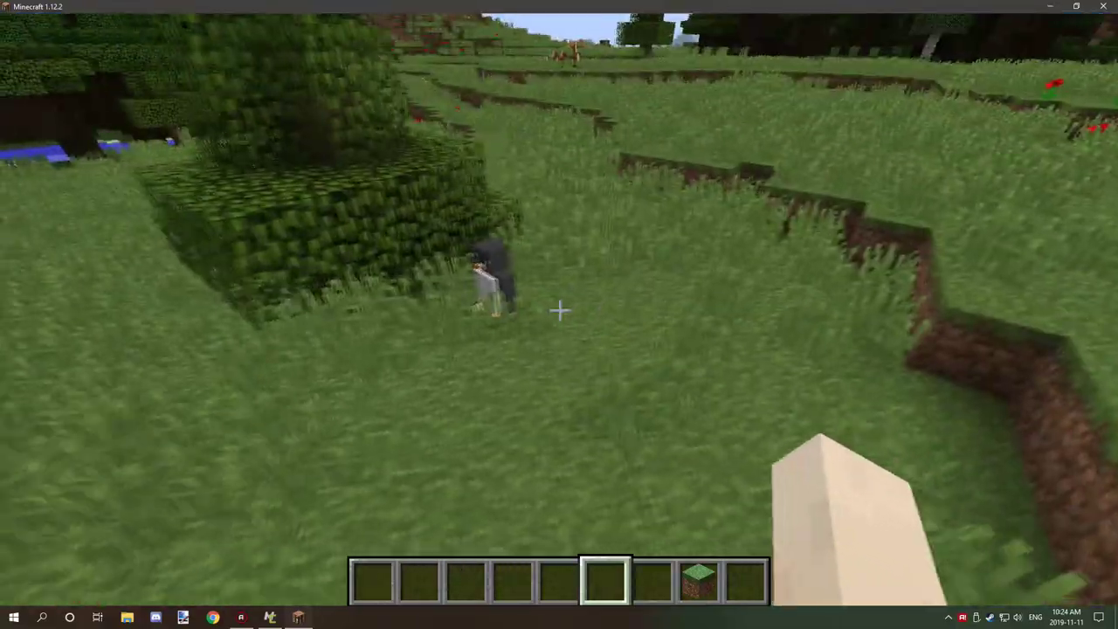
key(s)
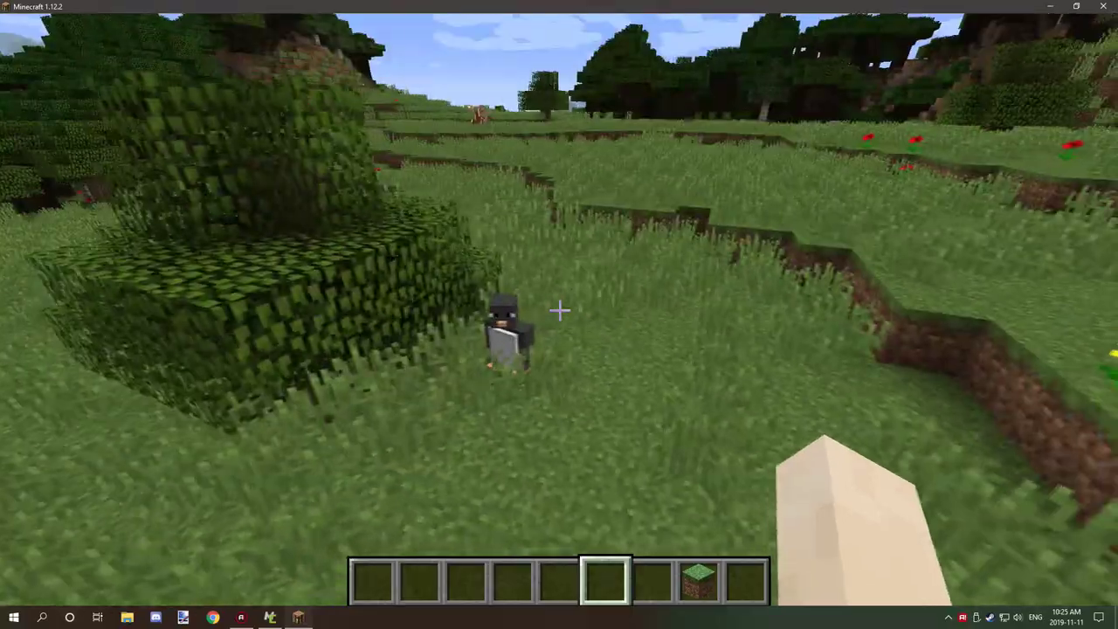